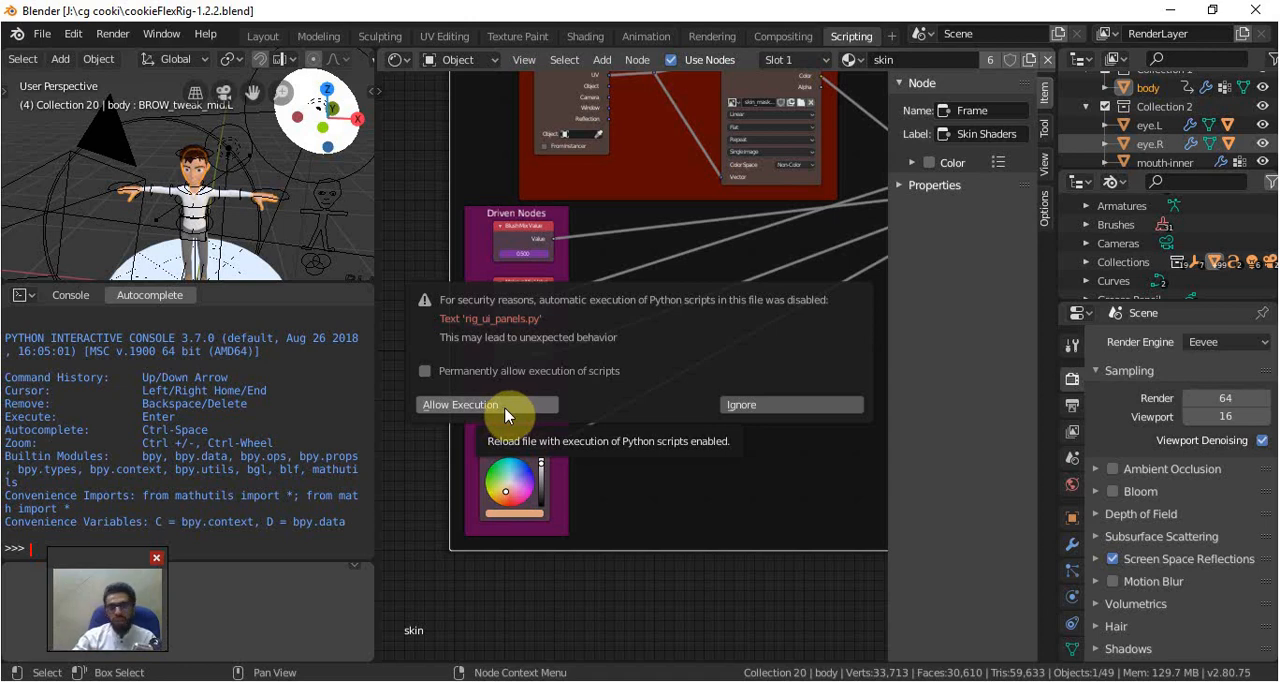
Allow the file's Python scripts to run and switch to the Layout workspace
{"action": "left_click", "coordinate": [505, 408]}
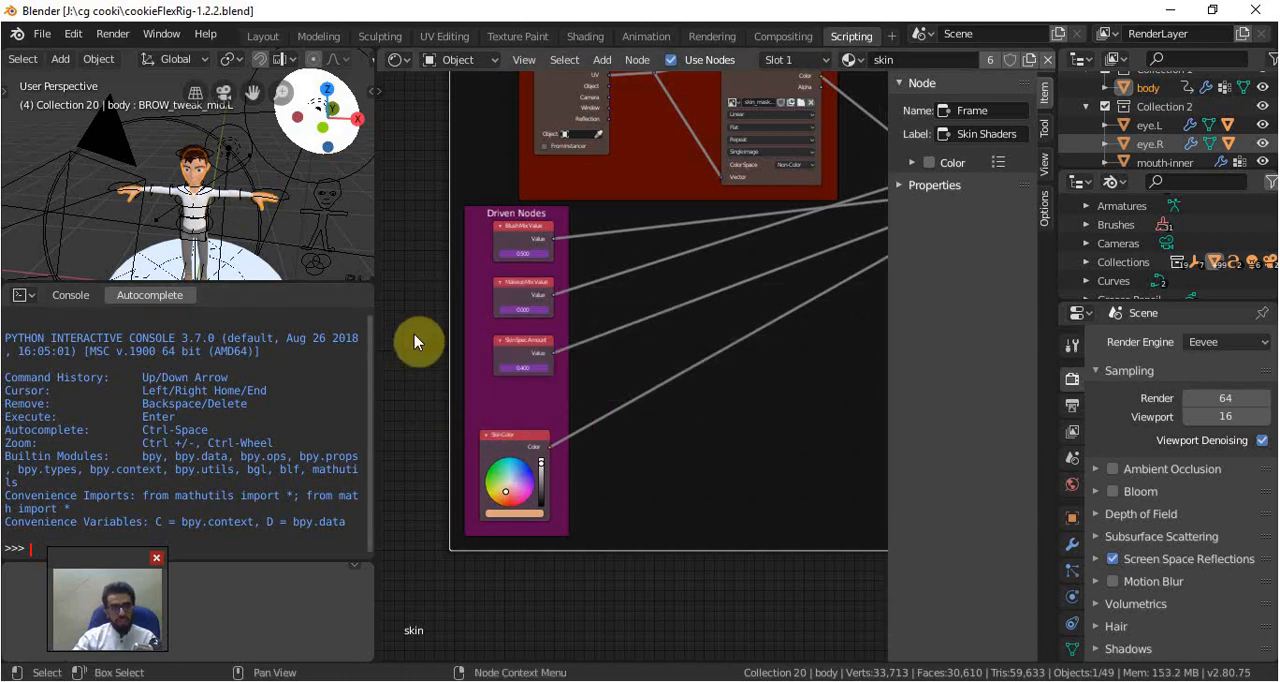
{"action": "left_click", "coordinate": [263, 37]}
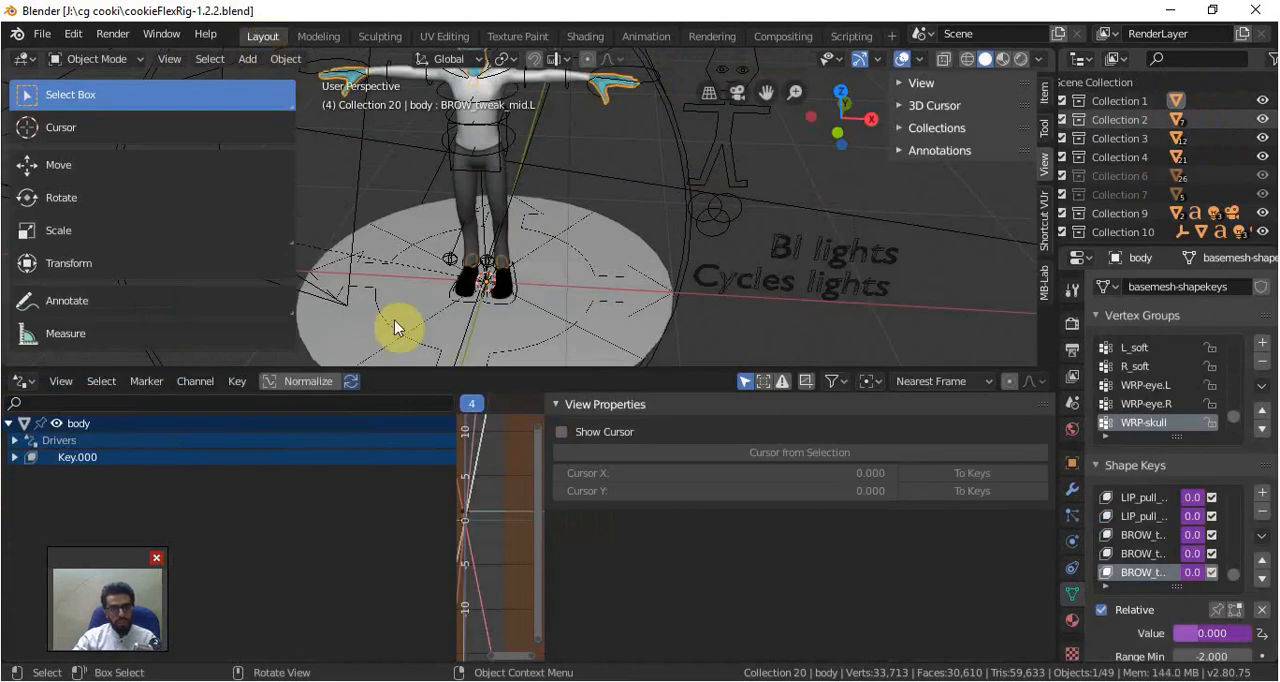
Join the graph editor area into the 3D viewport so the viewport takes the full height
{"action": "right_click", "coordinate": [723, 368]}
{"action": "left_click", "coordinate": [715, 387]}
{"action": "left_click", "coordinate": [712, 511]}
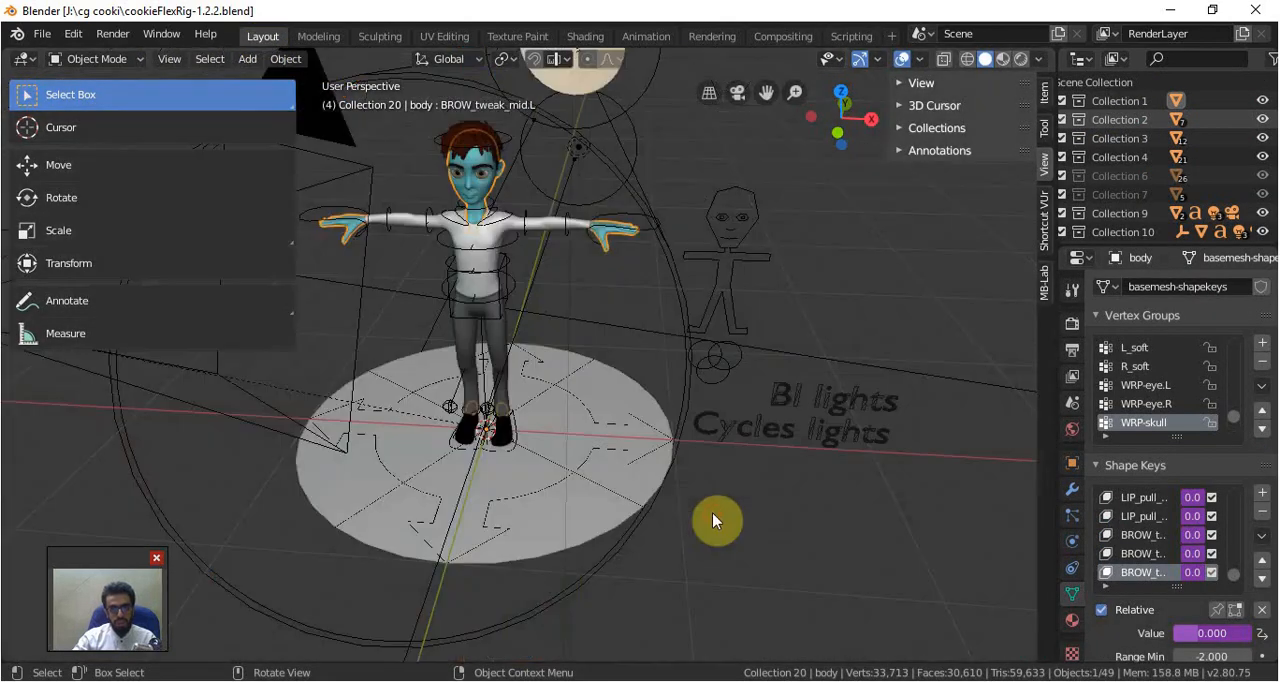
Hide the viewport's tool shelf and switch to the front orthographic view of the character
{"action": "scroll", "coordinate": [630, 352], "scroll_direction": "down", "scroll_amount": 3}
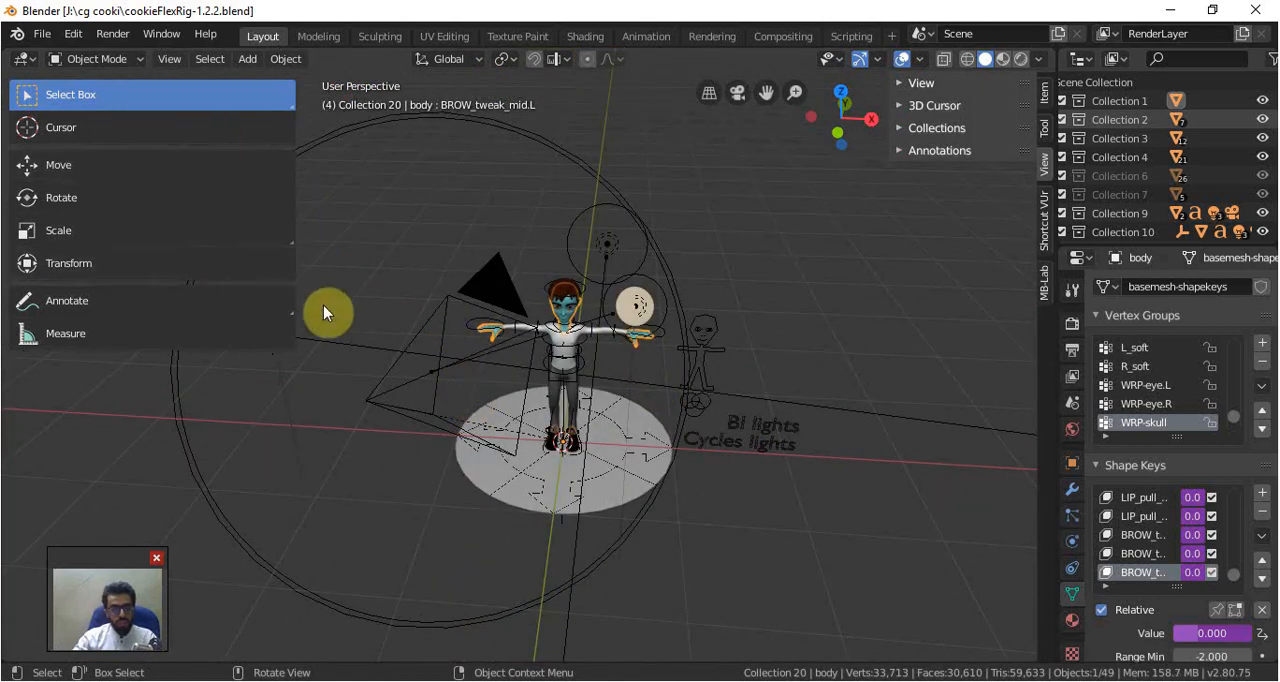
{"action": "key", "text": "t"}
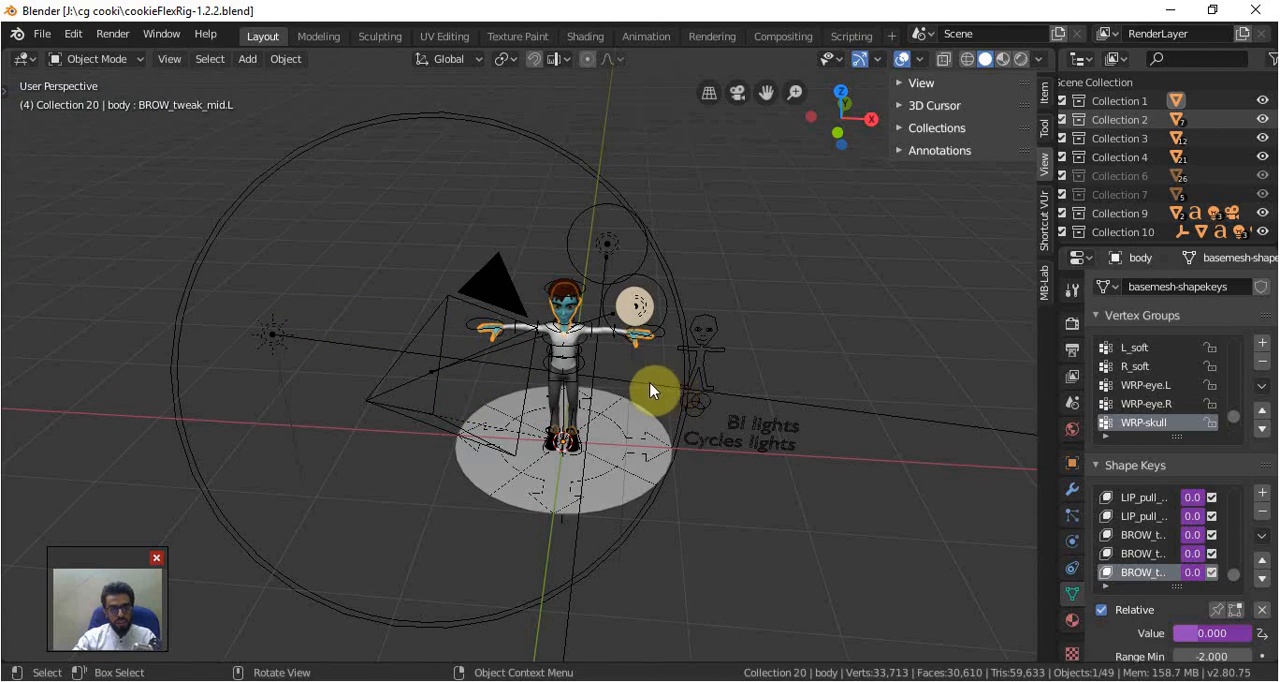
{"action": "key", "text": "KP_1"}
{"action": "scroll", "coordinate": [630, 380], "scroll_direction": "up", "scroll_amount": 6}
{"action": "scroll", "coordinate": [745, 345], "scroll_direction": "down", "scroll_amount": 1}
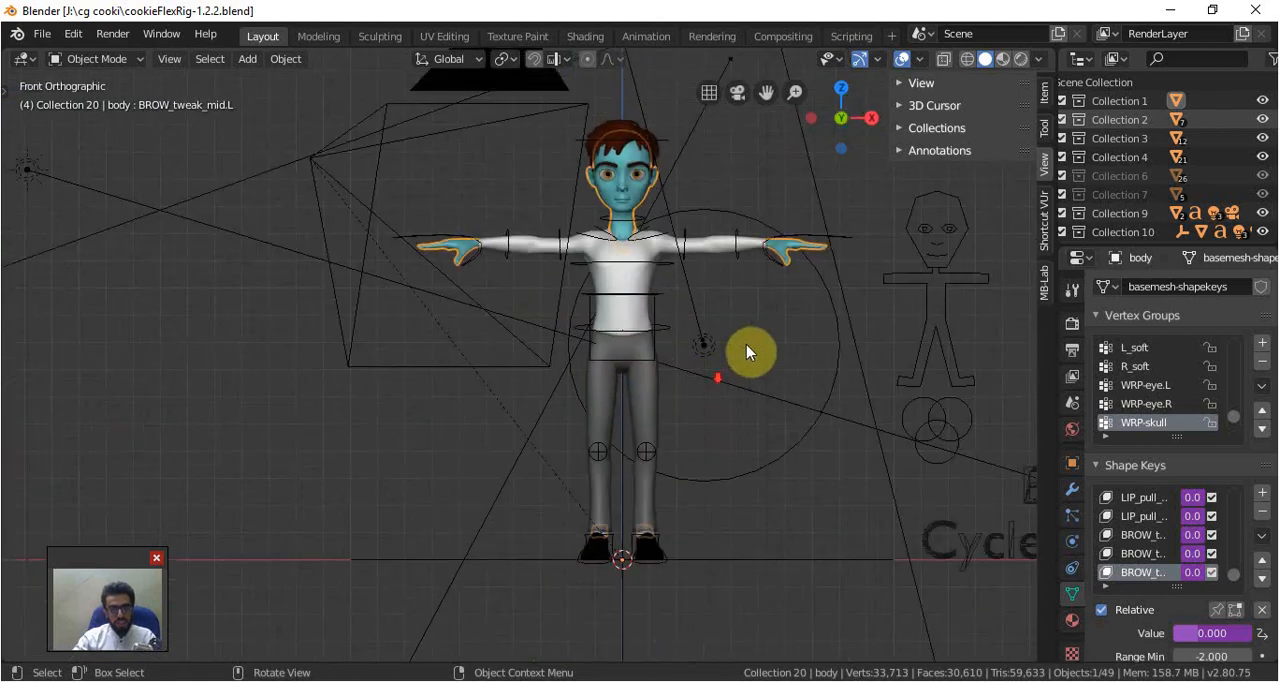
Select the character's rig through the stick-figure control, enter Pose Mode and look through the Rig Main Properties
{"action": "middle_click_drag", "start_coordinate": [746, 345], "coordinate": [591, 325], "text": "shift"}
{"action": "left_click", "coordinate": [788, 252]}
{"action": "key", "text": "ctrl+Tab"}
{"action": "scroll", "coordinate": [968, 348], "scroll_direction": "down", "scroll_amount": 5}
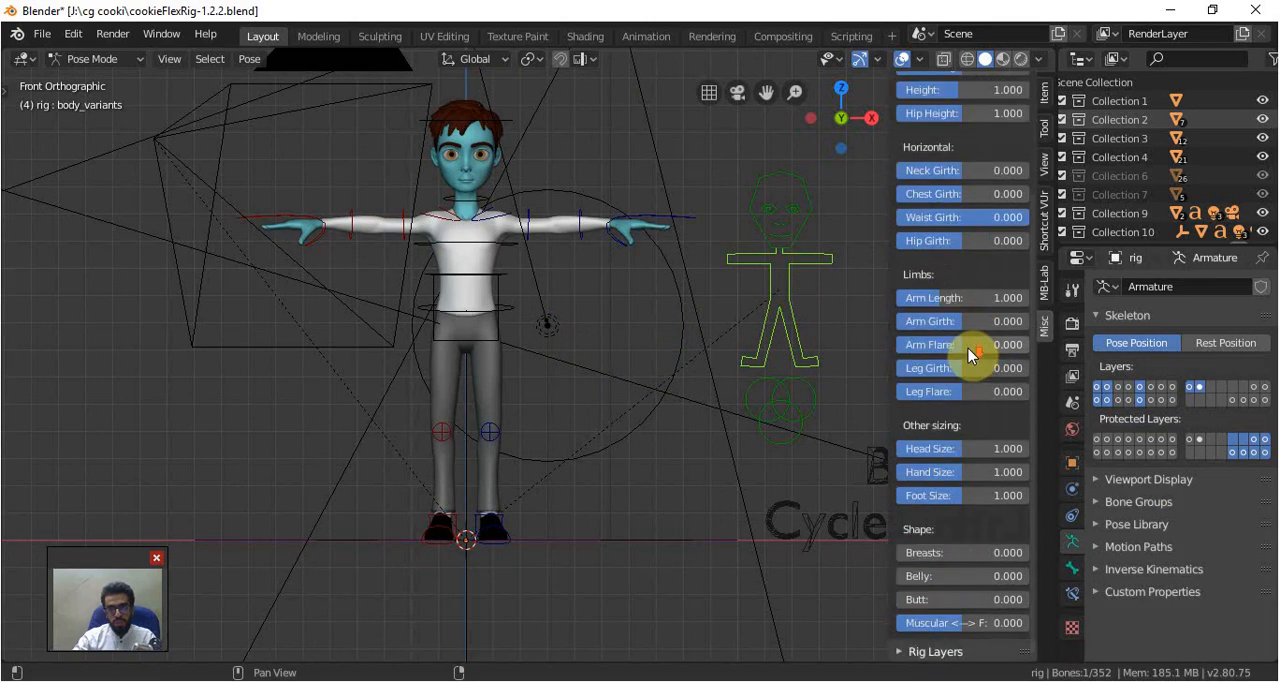
{"action": "scroll", "coordinate": [968, 348], "scroll_direction": "up", "scroll_amount": 5}
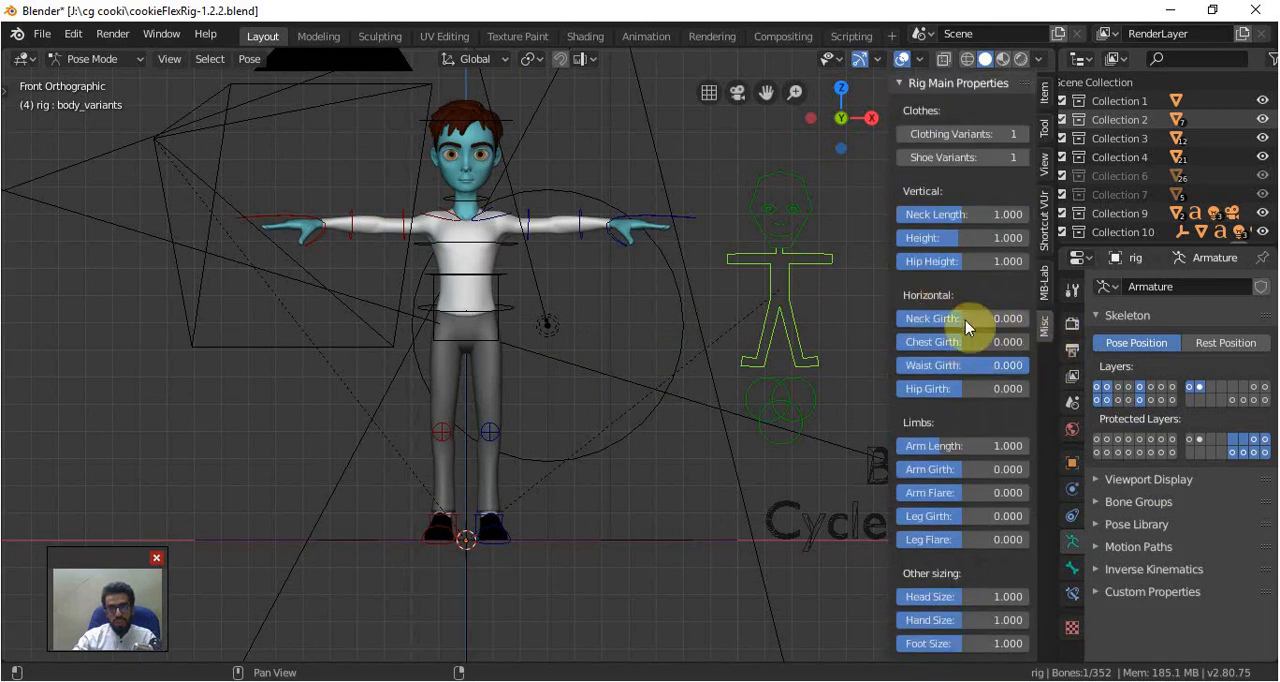
{"action": "scroll", "coordinate": [935, 430], "scroll_direction": "down", "scroll_amount": 3}
{"action": "scroll", "coordinate": [932, 440], "scroll_direction": "up", "scroll_amount": 3}
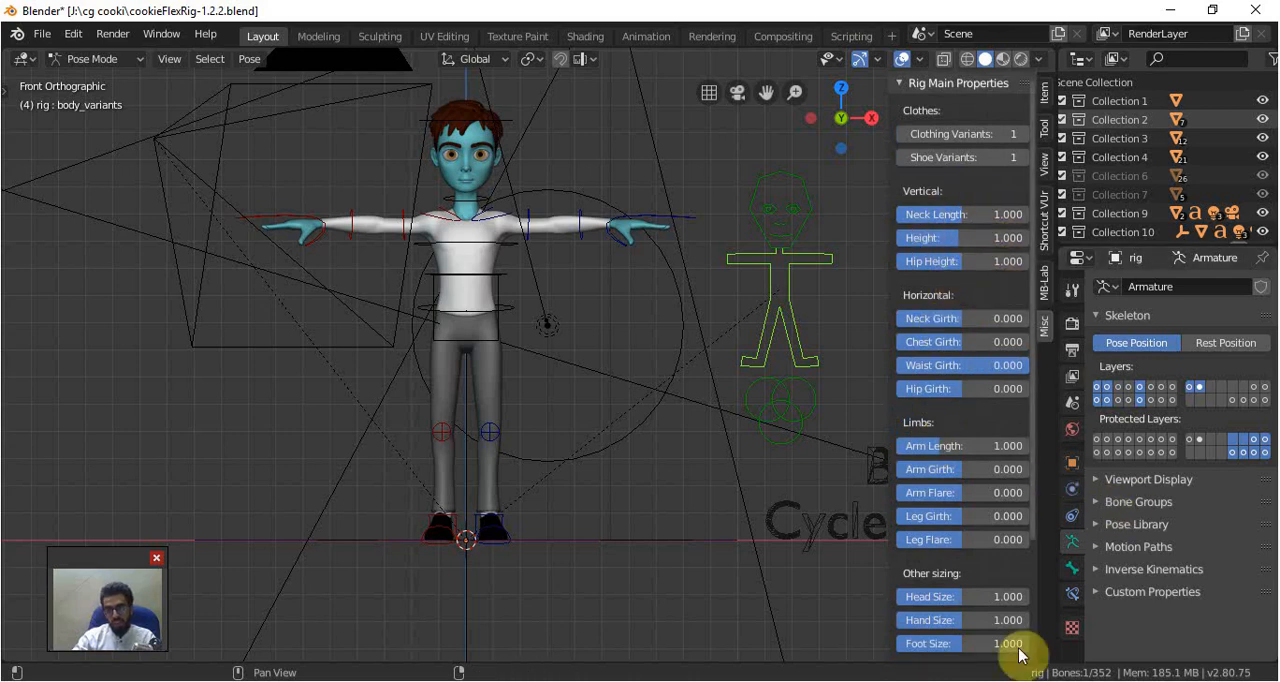
Set the viewport shading to Look Dev and hide the viewport's sidebar
{"action": "key", "text": "z"}
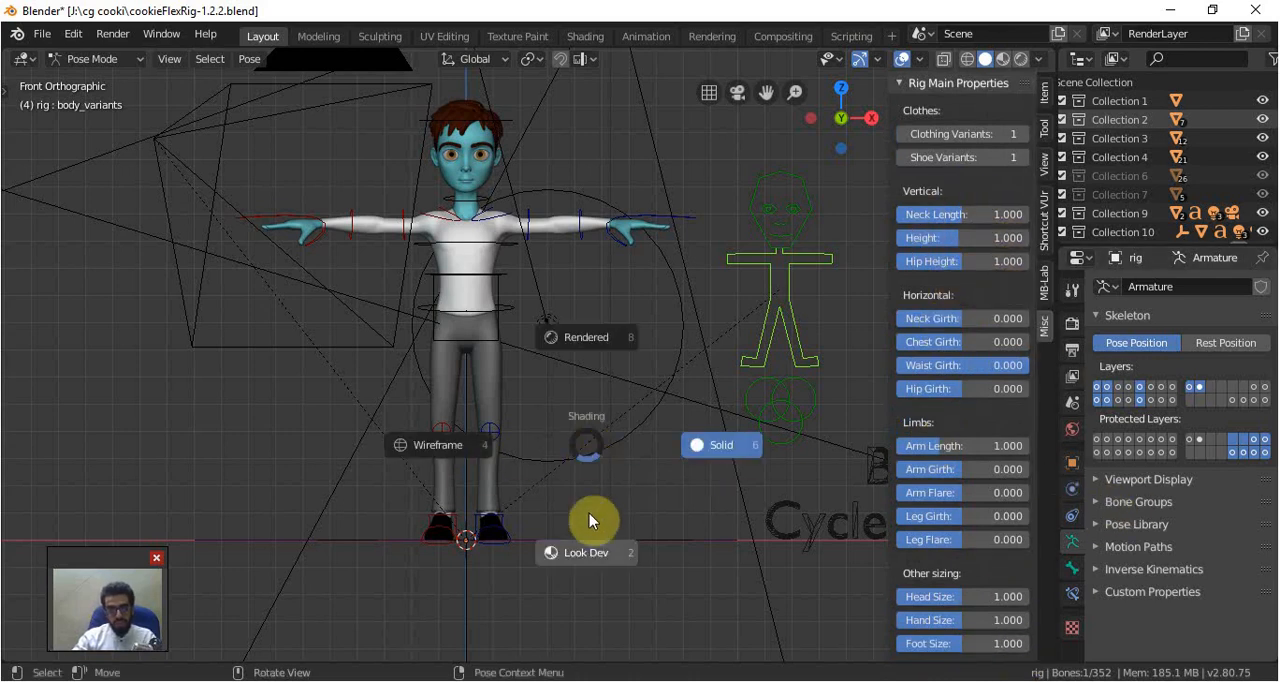
{"action": "left_click", "coordinate": [579, 556]}
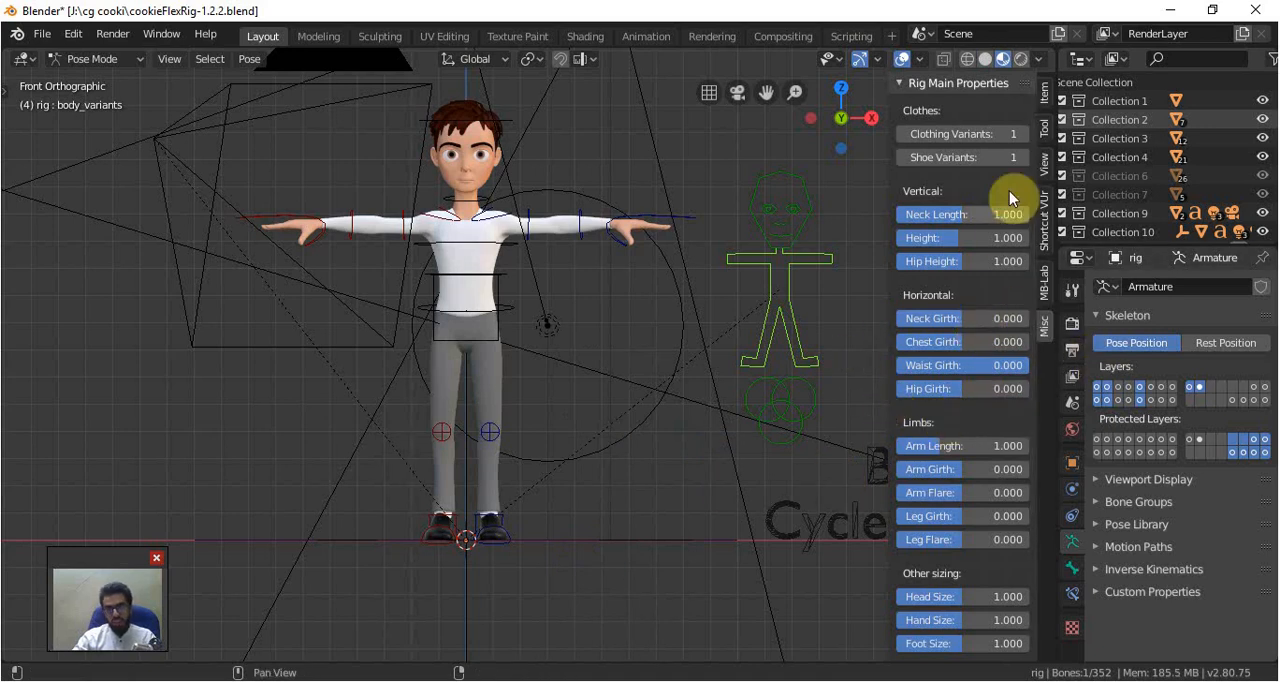
{"action": "key", "text": "n"}
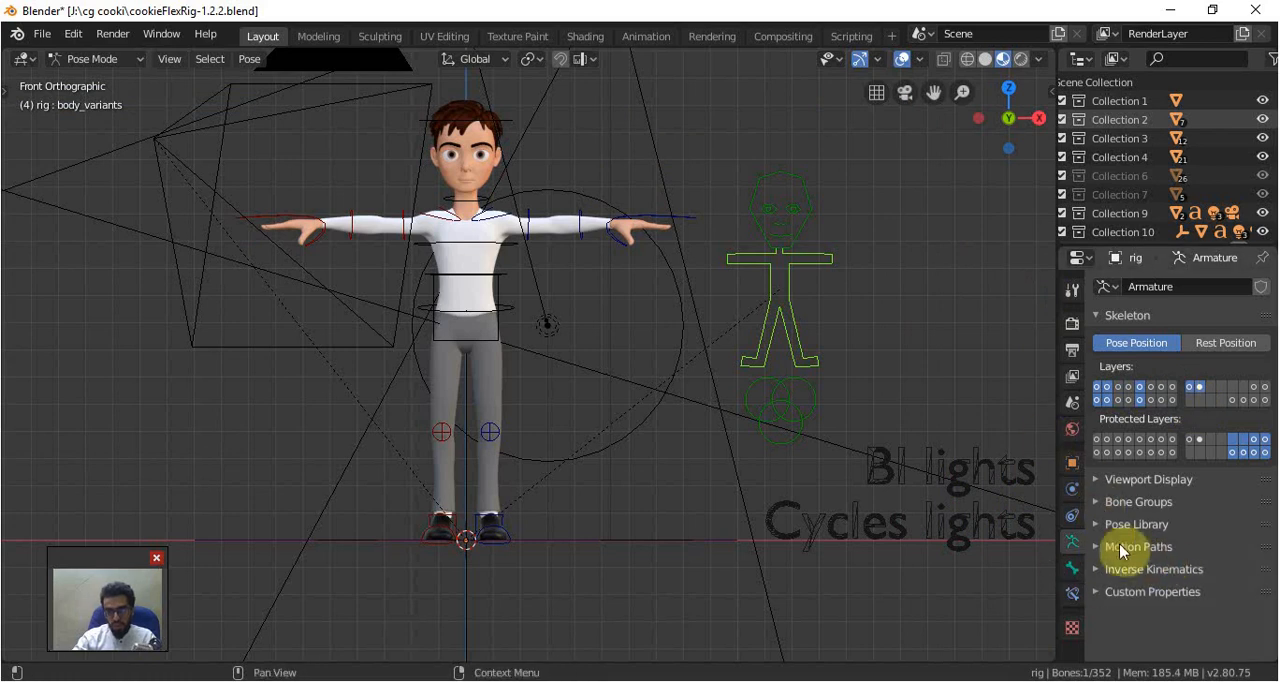
Apply the Bob pose from the armature's Lib_Characters pose library and check the character from the front
{"action": "left_click", "coordinate": [1100, 525]}
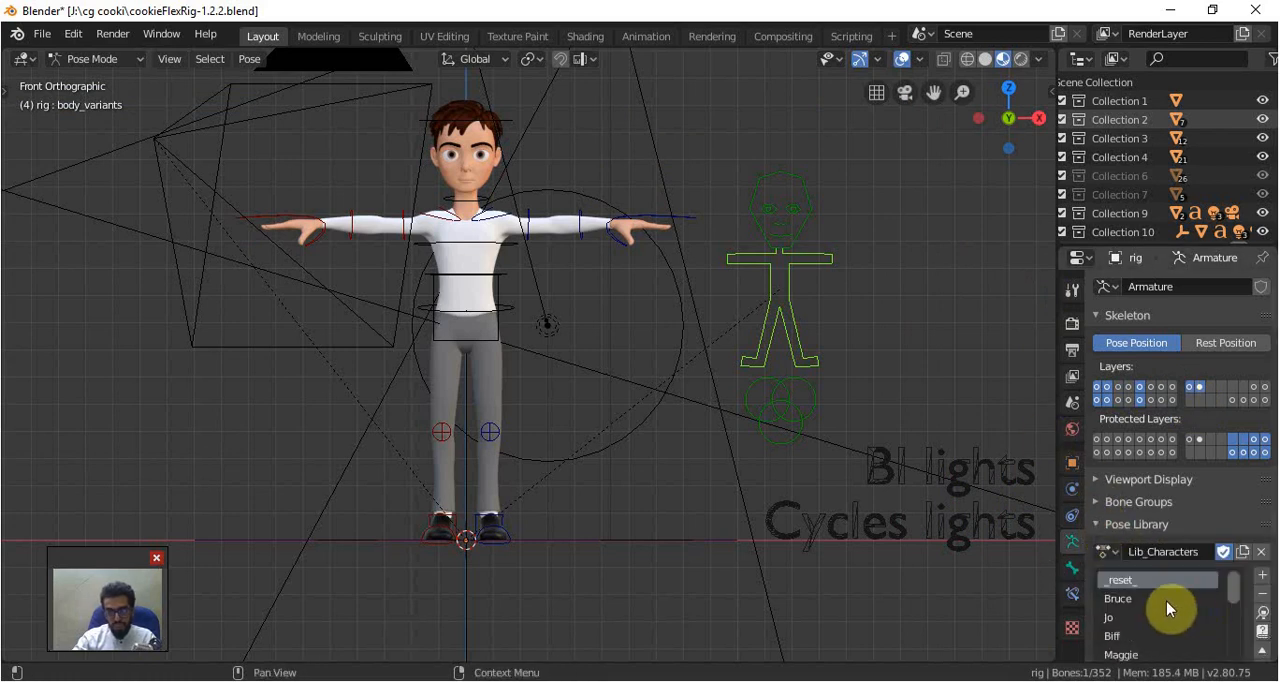
{"action": "scroll", "coordinate": [1234, 502], "scroll_direction": "down", "scroll_amount": 2}
{"action": "scroll", "coordinate": [1230, 535], "scroll_direction": "down", "scroll_amount": 3}
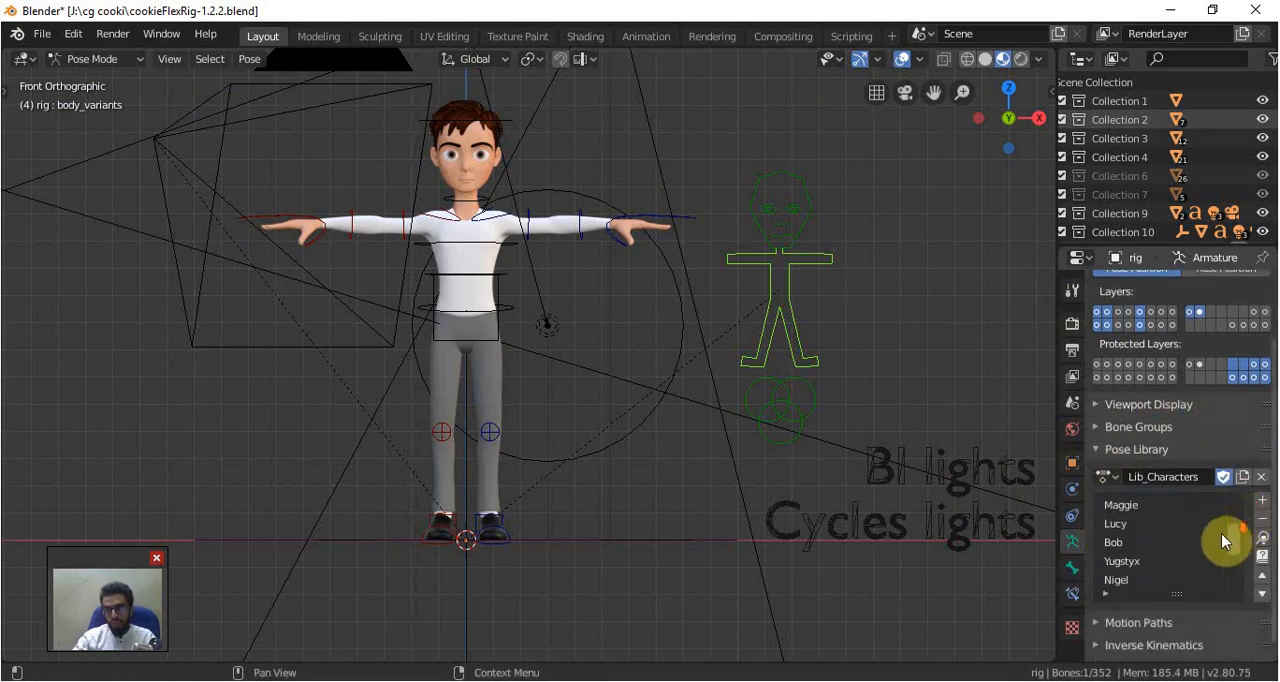
{"action": "left_click", "coordinate": [1113, 546]}
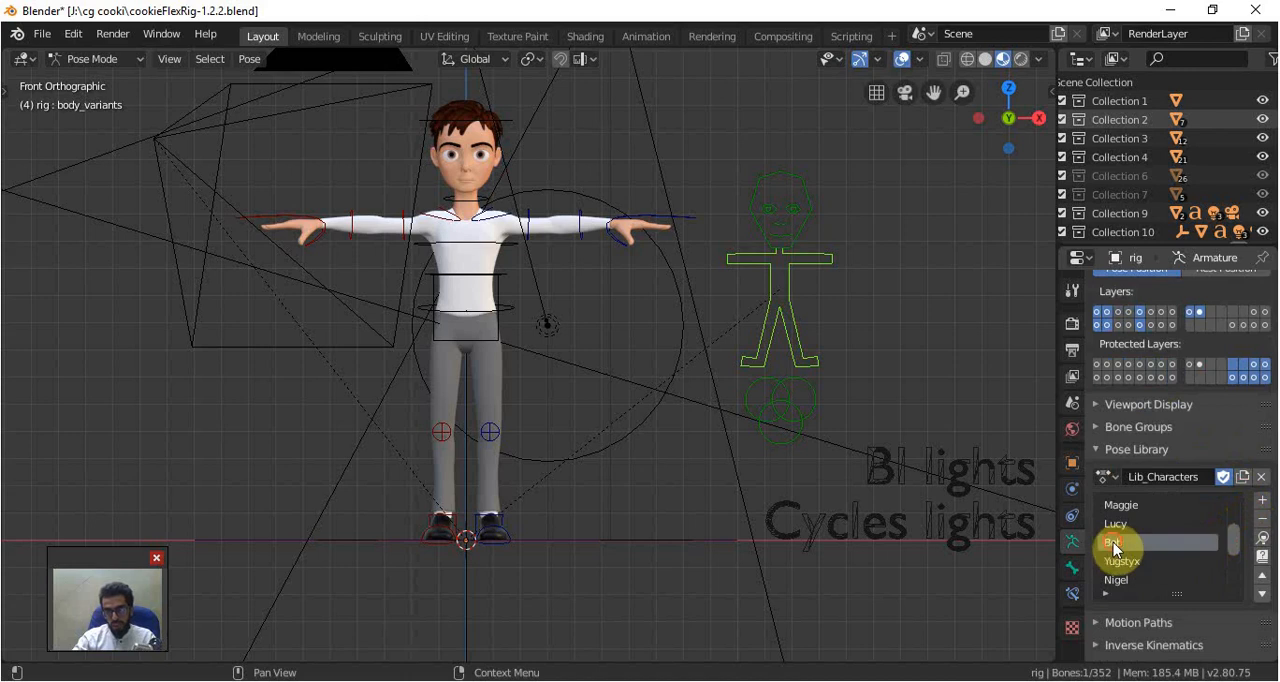
{"action": "left_click", "coordinate": [1262, 540]}
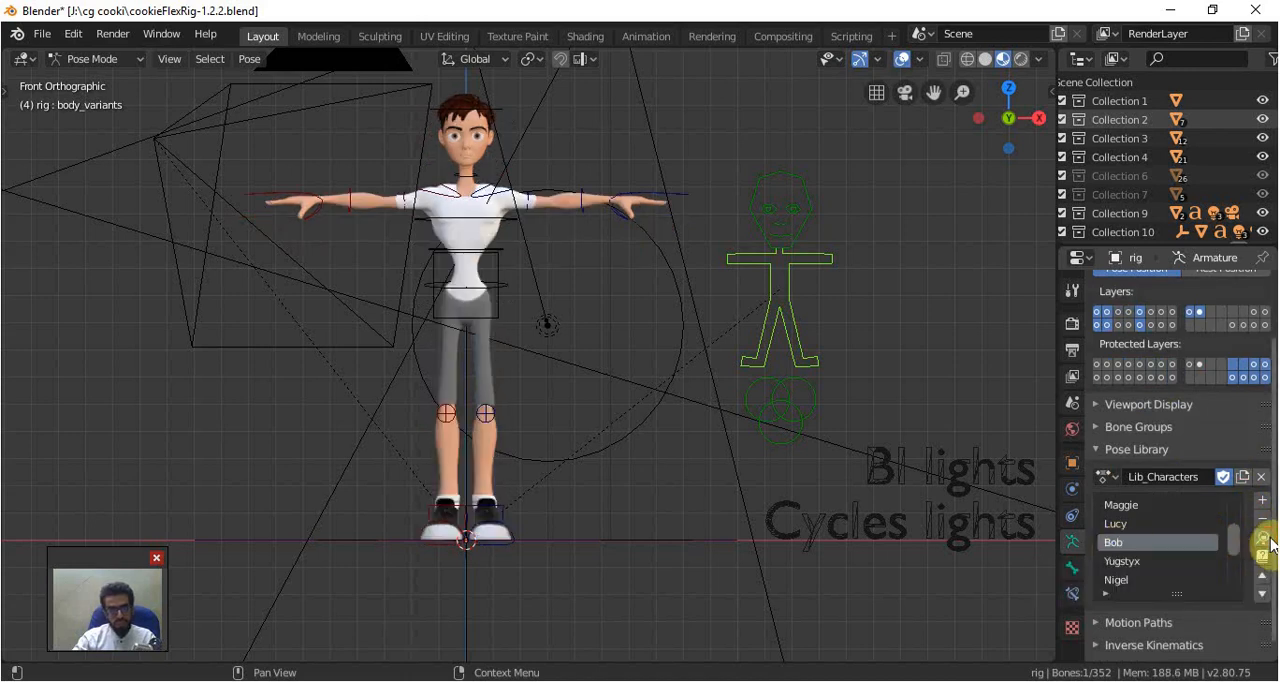
{"action": "middle_click_drag", "start_coordinate": [573, 305], "coordinate": [519, 352]}
{"action": "scroll", "coordinate": [519, 352], "scroll_direction": "up", "scroll_amount": 4}
{"action": "scroll", "coordinate": [519, 352], "scroll_direction": "down", "scroll_amount": 4}
{"action": "key", "text": "KP_1"}
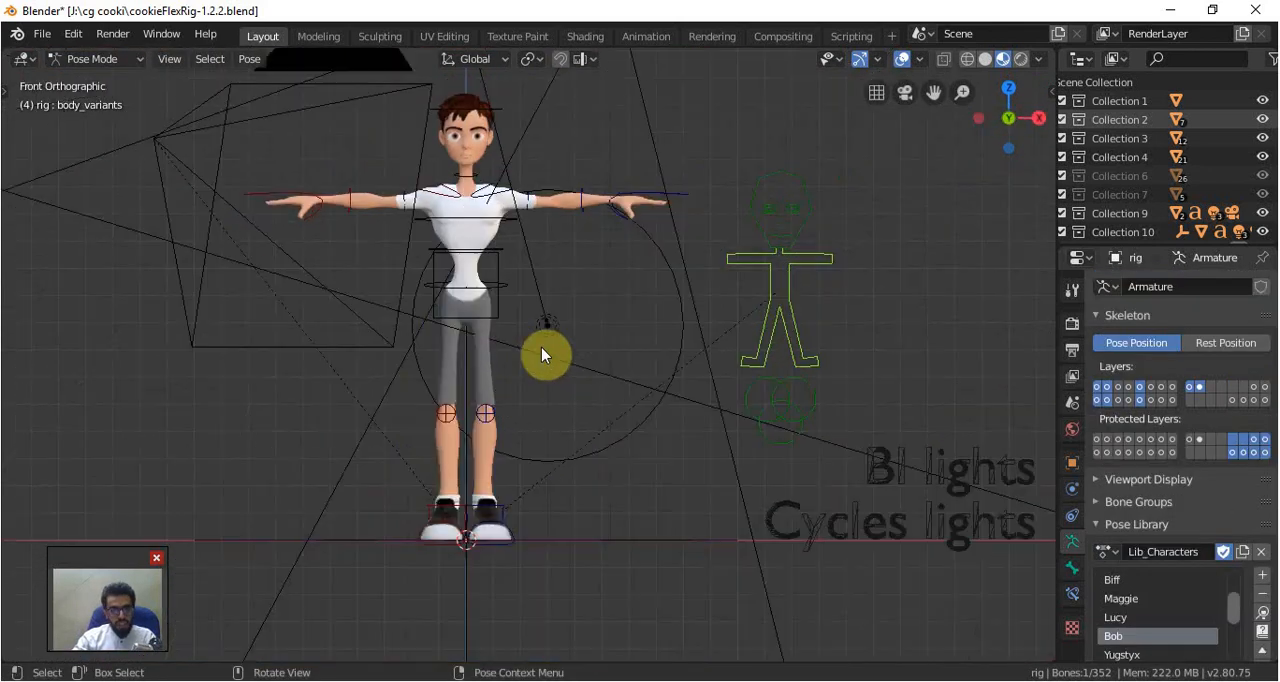
Try rotating the left upper arm's FK bone downward
{"action": "middle_click_drag", "start_coordinate": [572, 367], "coordinate": [633, 385], "text": "shift"}
{"action": "left_click", "coordinate": [585, 216]}
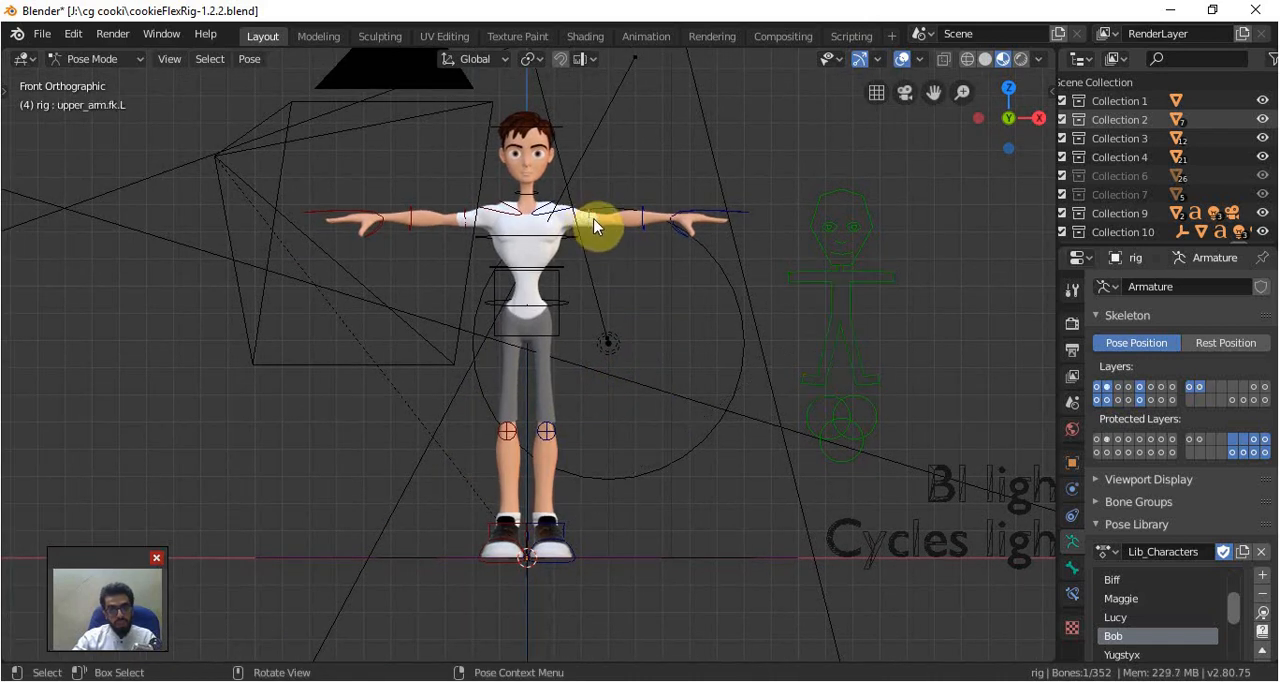
{"action": "key", "text": "r"}
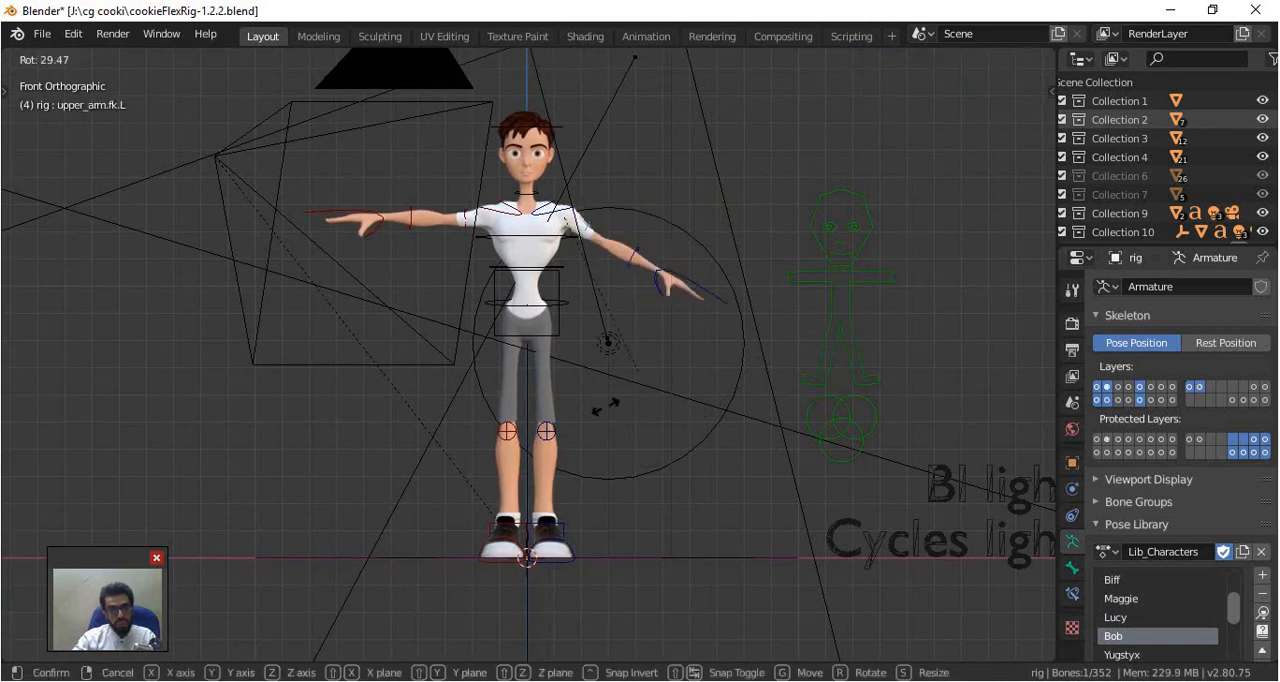
{"action": "right_click", "coordinate": [695, 324]}
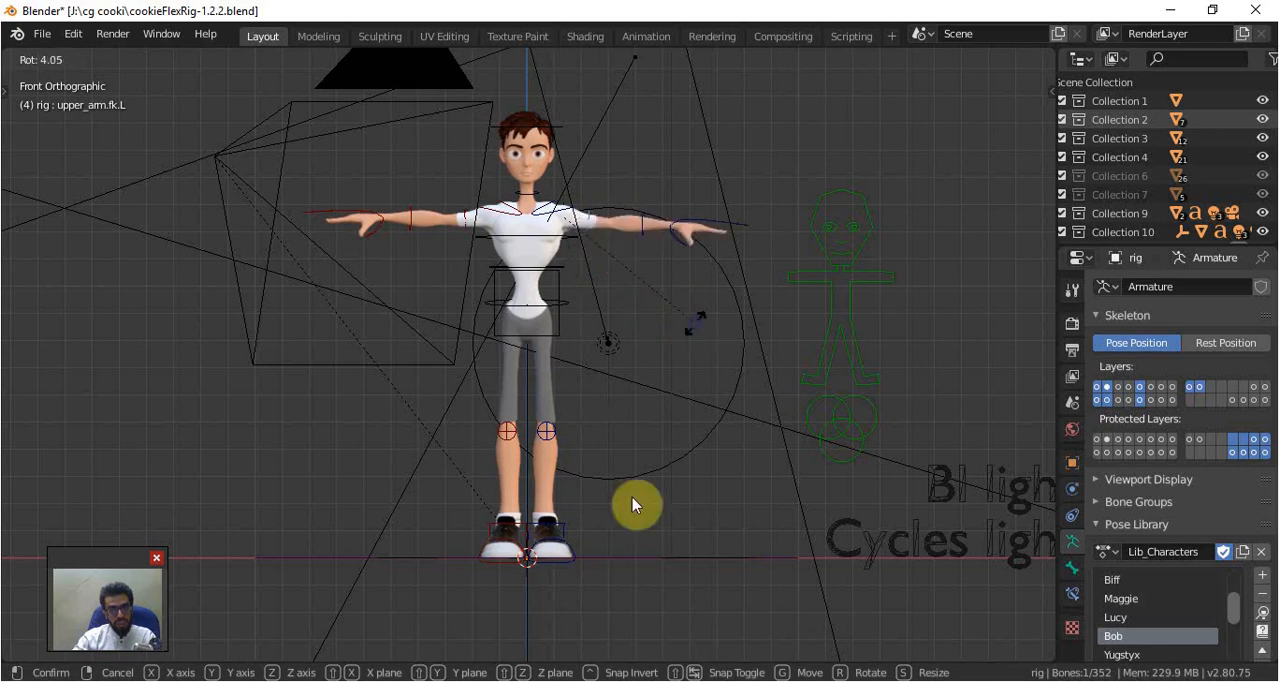
Try lifting the left foot's IK control off the ground, then restore the front view
{"action": "left_click", "coordinate": [562, 567]}
{"action": "middle_click_drag", "start_coordinate": [577, 574], "coordinate": [531, 609]}
{"action": "left_click", "coordinate": [560, 598]}
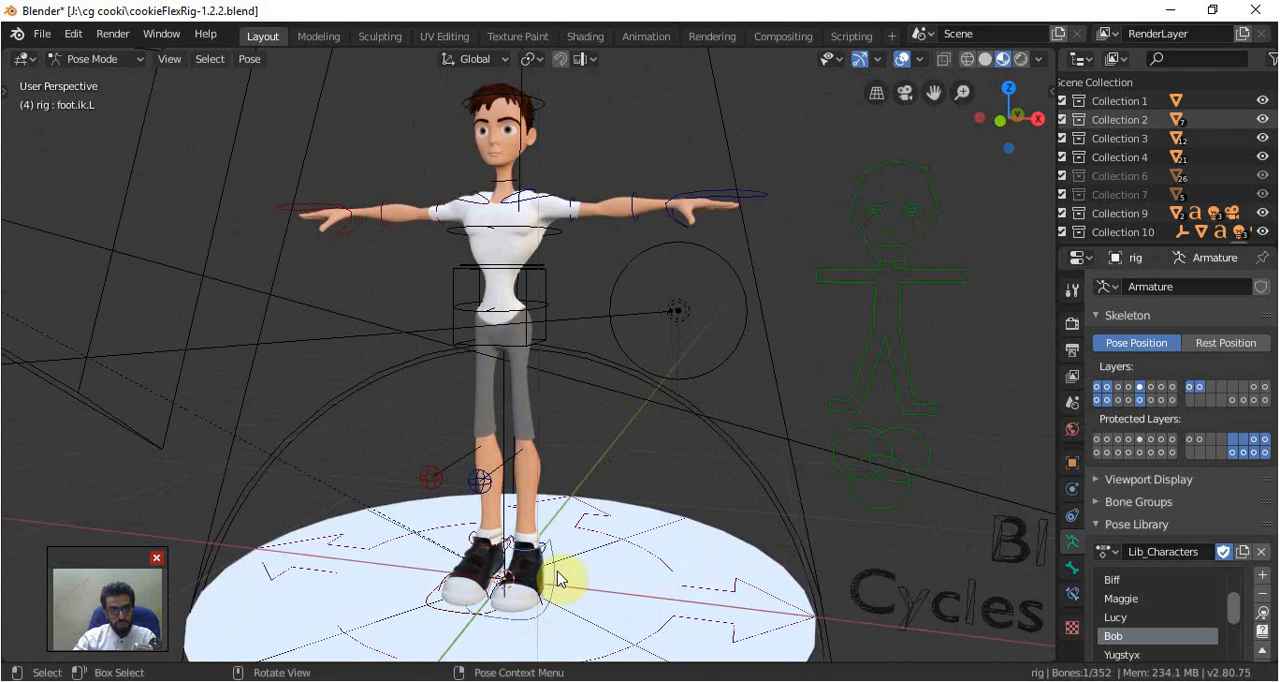
{"action": "key", "text": "g"}
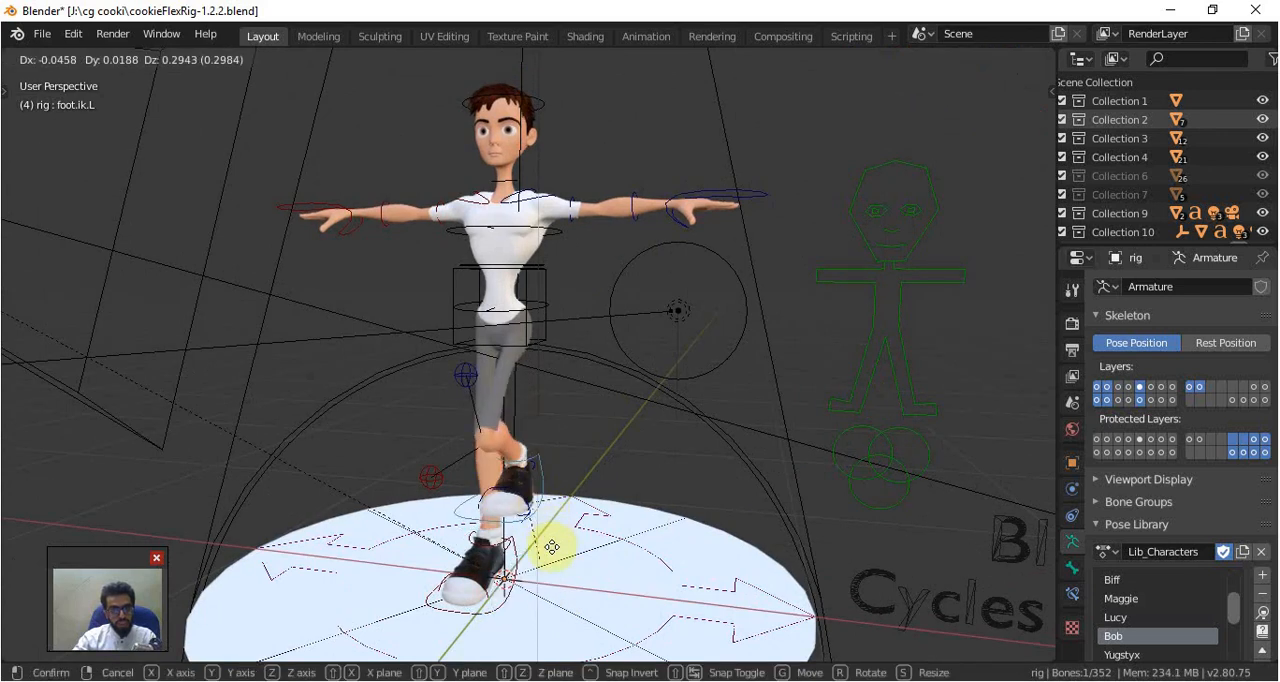
{"action": "right_click", "coordinate": [545, 472]}
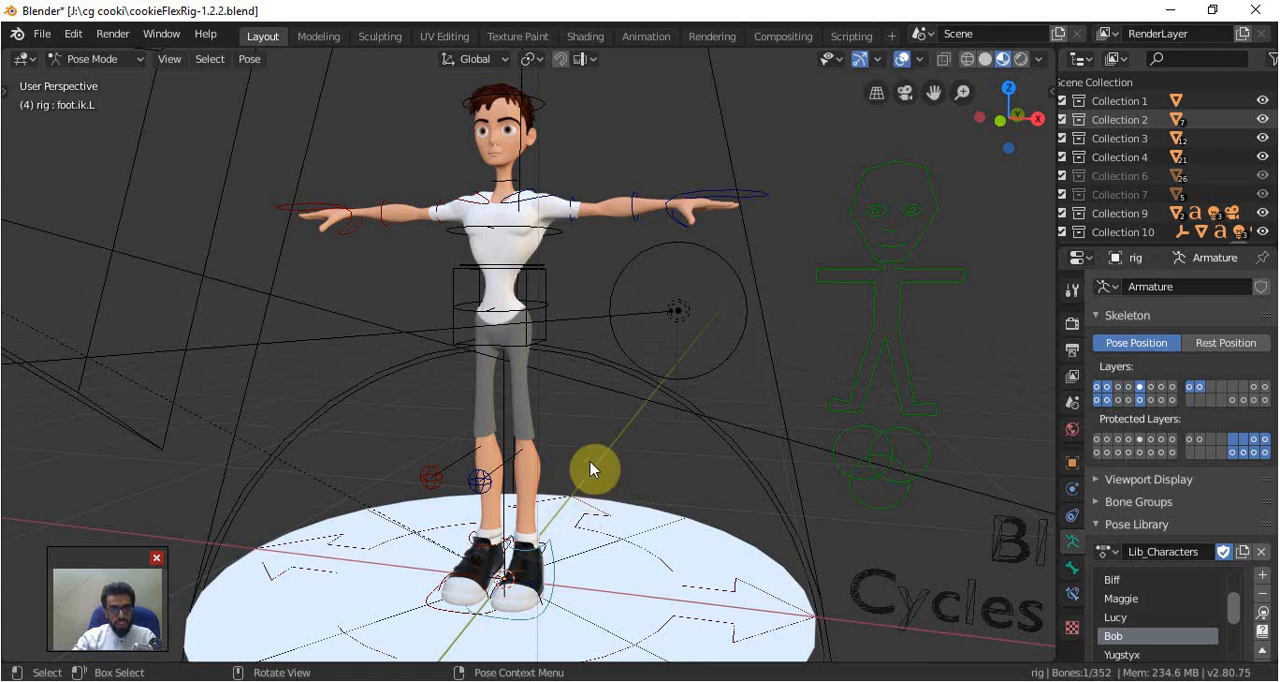
{"action": "key", "text": "KP_1"}
Save the file under the new name "bob blend.blend" in the root of drive J:
{"action": "left_click", "coordinate": [43, 35]}
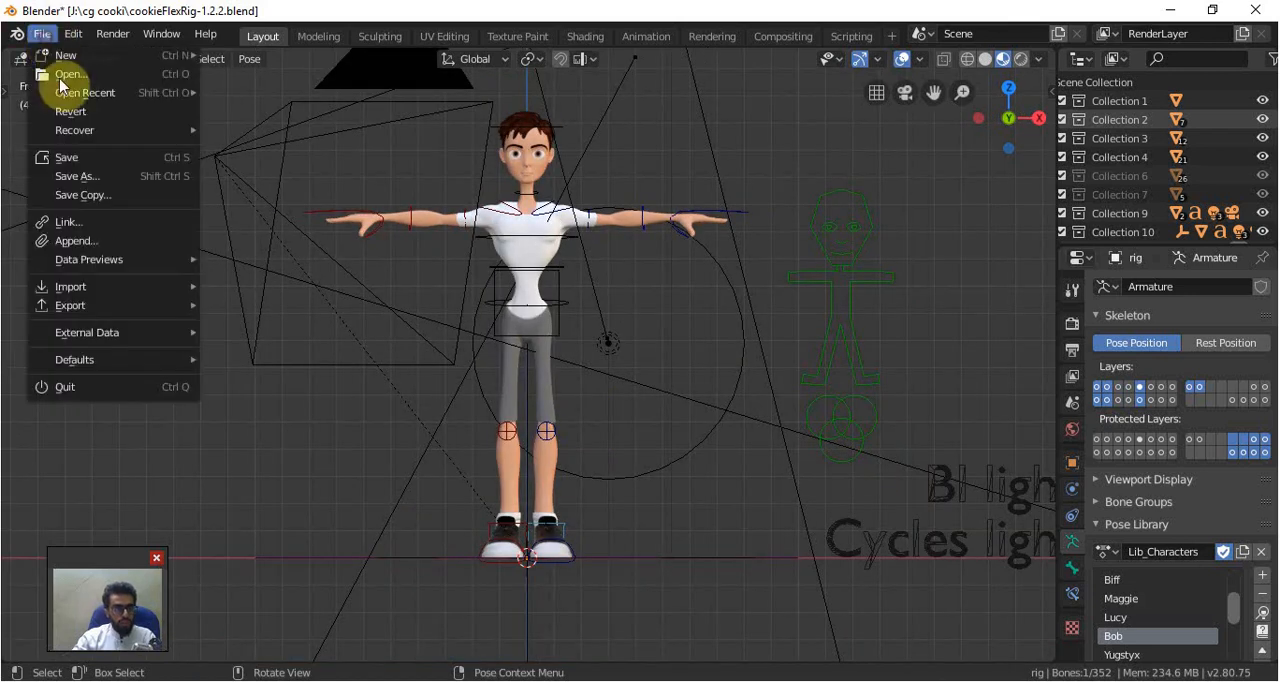
{"action": "left_click", "coordinate": [78, 179]}
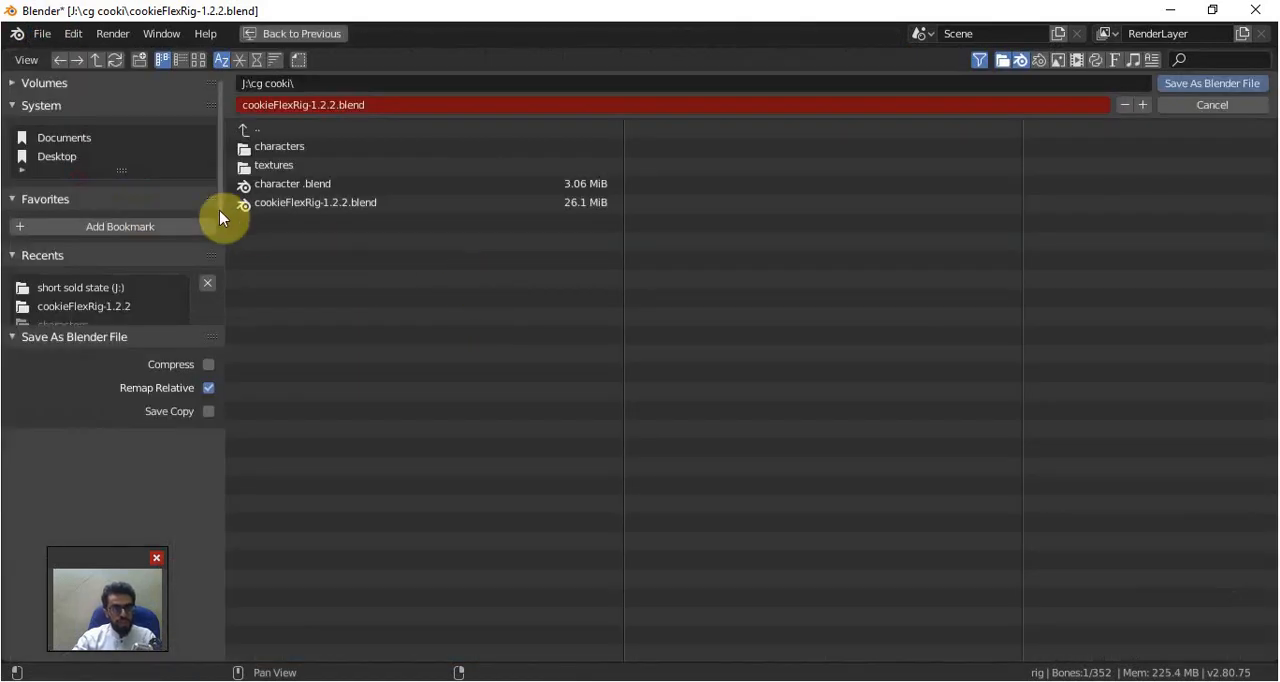
{"action": "left_click", "coordinate": [263, 131]}
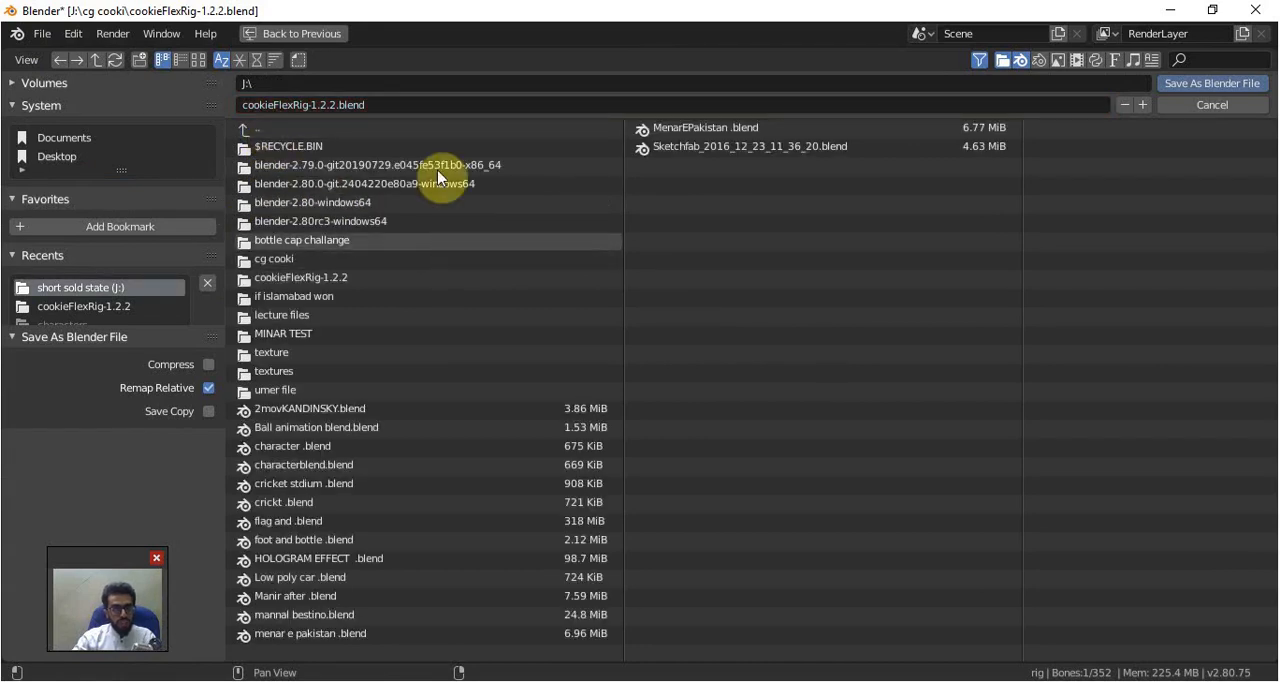
{"action": "left_click", "coordinate": [276, 106]}
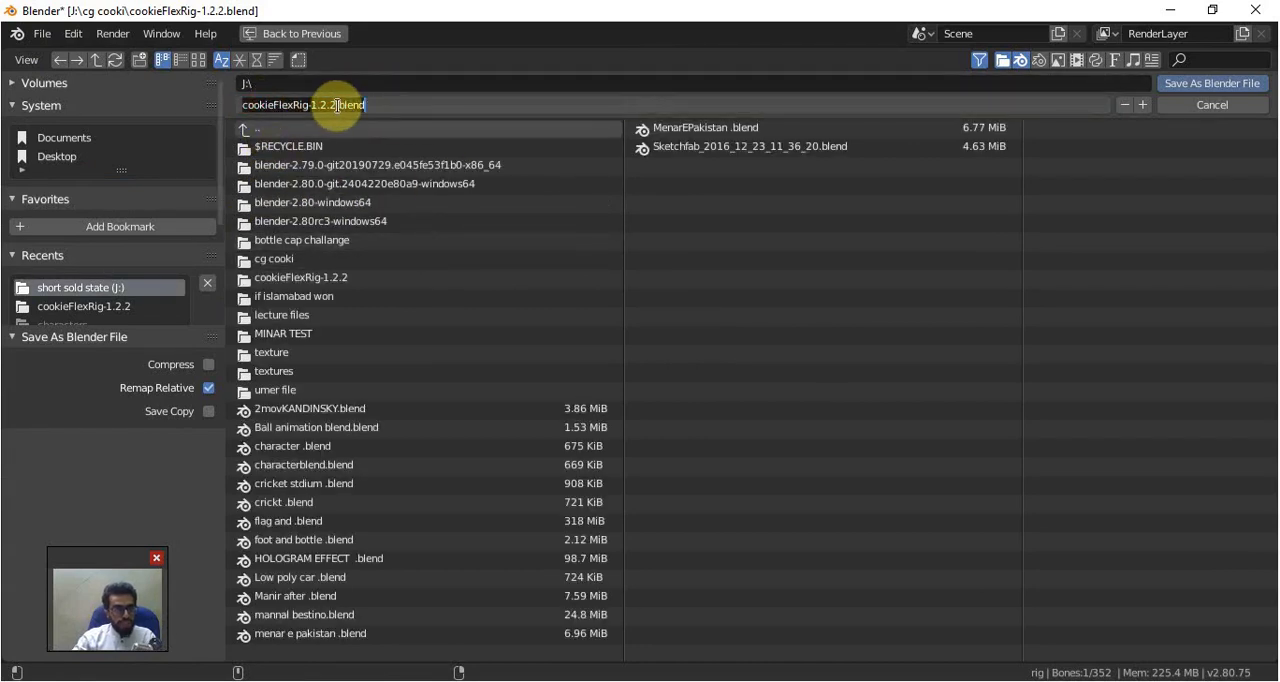
{"action": "key", "text": "BackSpace"}
{"action": "type", "text": "bob"}
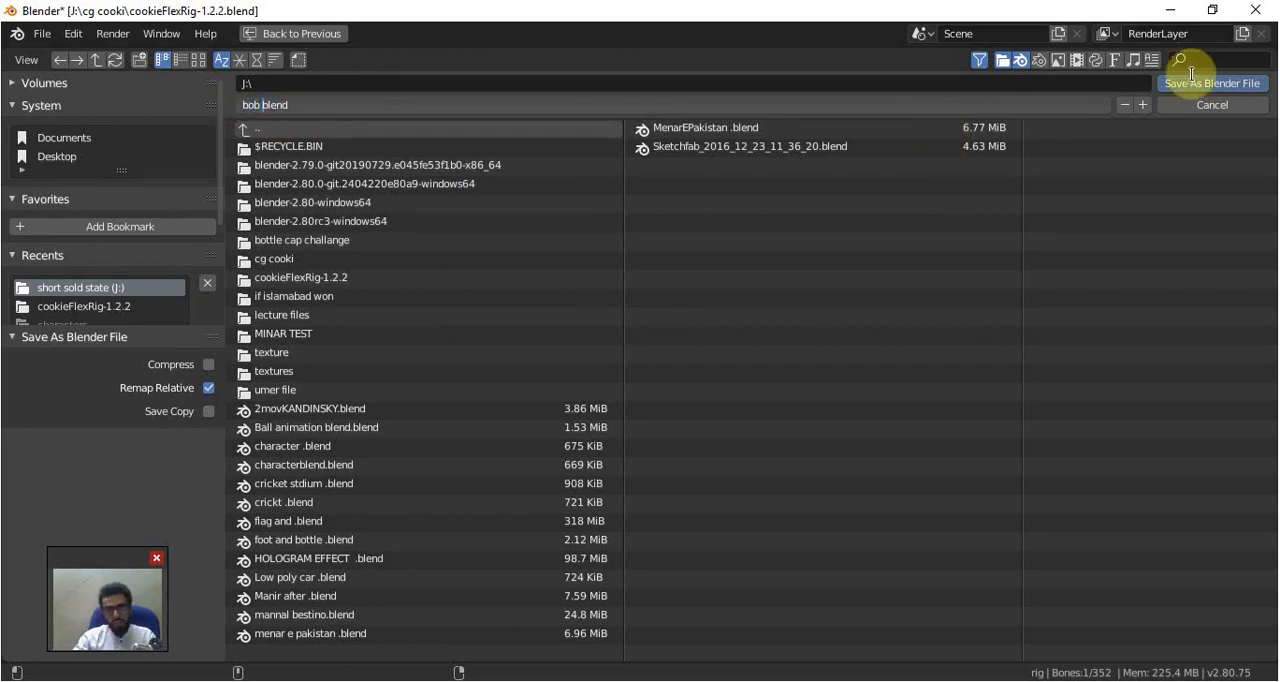
{"action": "left_click", "coordinate": [1220, 90]}
{"action": "left_click", "coordinate": [1209, 83]}
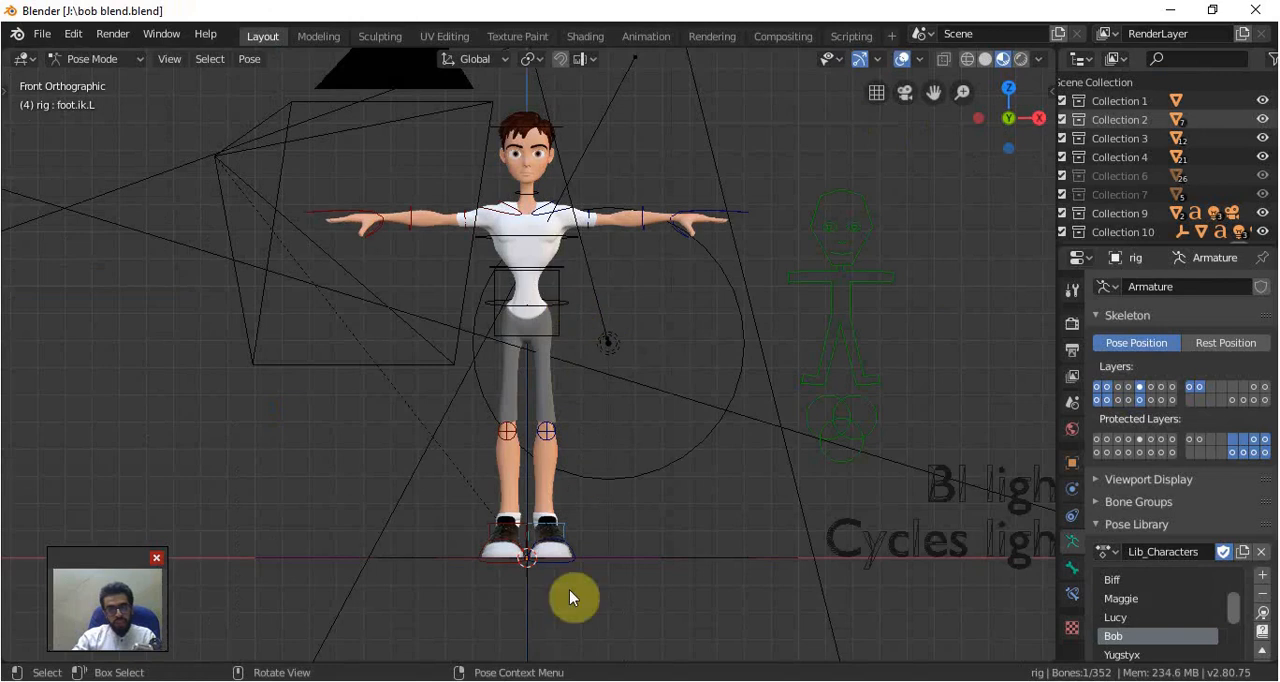
Switch to the new empty Blender scene and delete the default cube
{"action": "mouse_move", "coordinate": [640, 665]}
{"action": "left_click", "coordinate": [644, 611]}
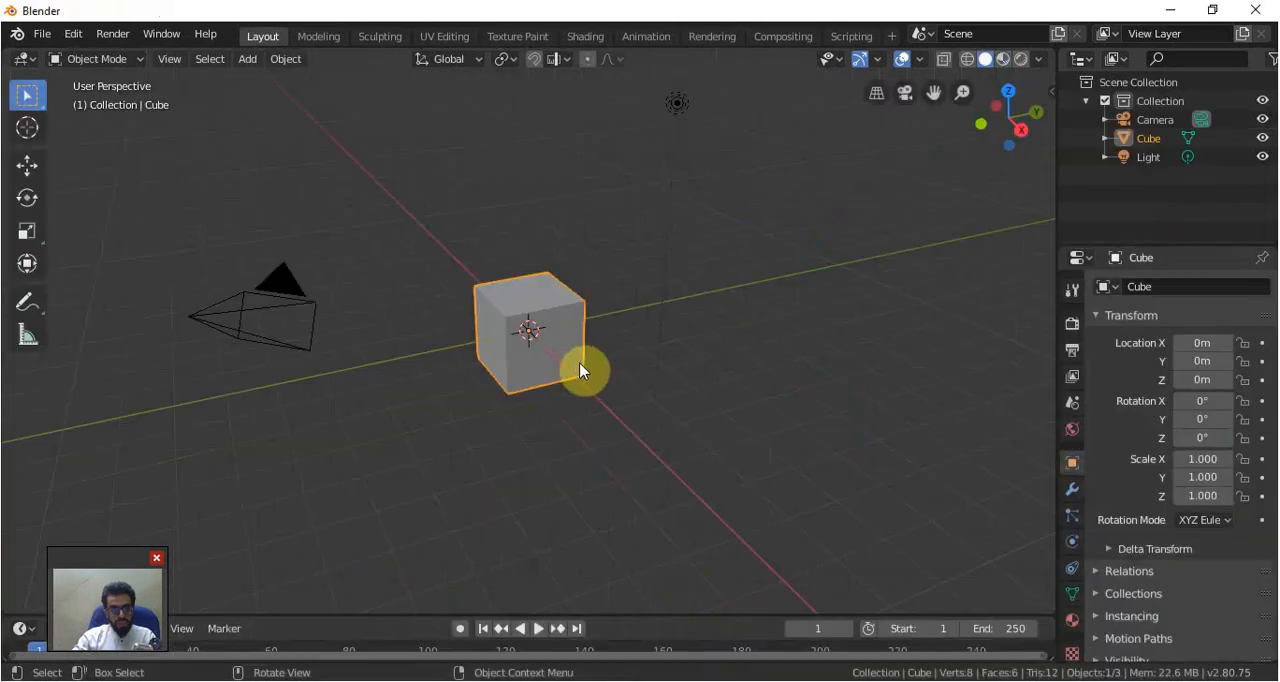
{"action": "key", "text": "x"}
{"action": "left_click", "coordinate": [572, 362]}
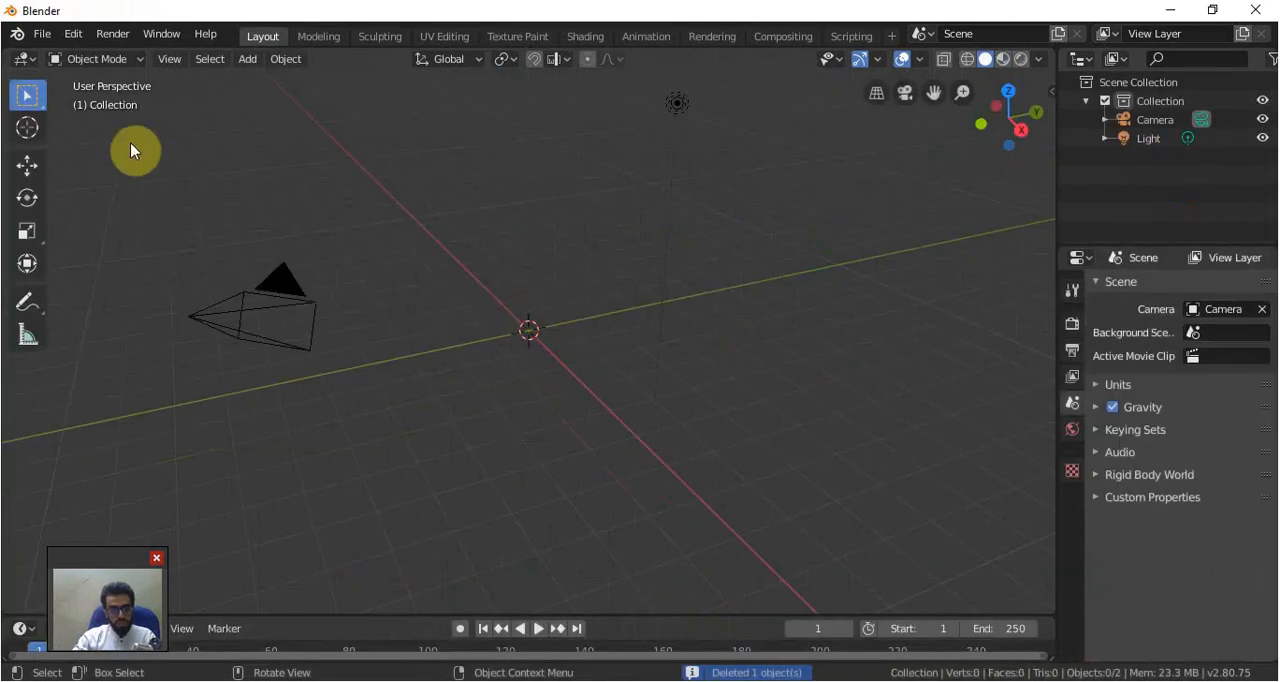
Try linking the cookieFlexRig.lowRes collection from "bob blend.blend" in the root of drive J: into the scene
{"action": "left_click", "coordinate": [44, 34]}
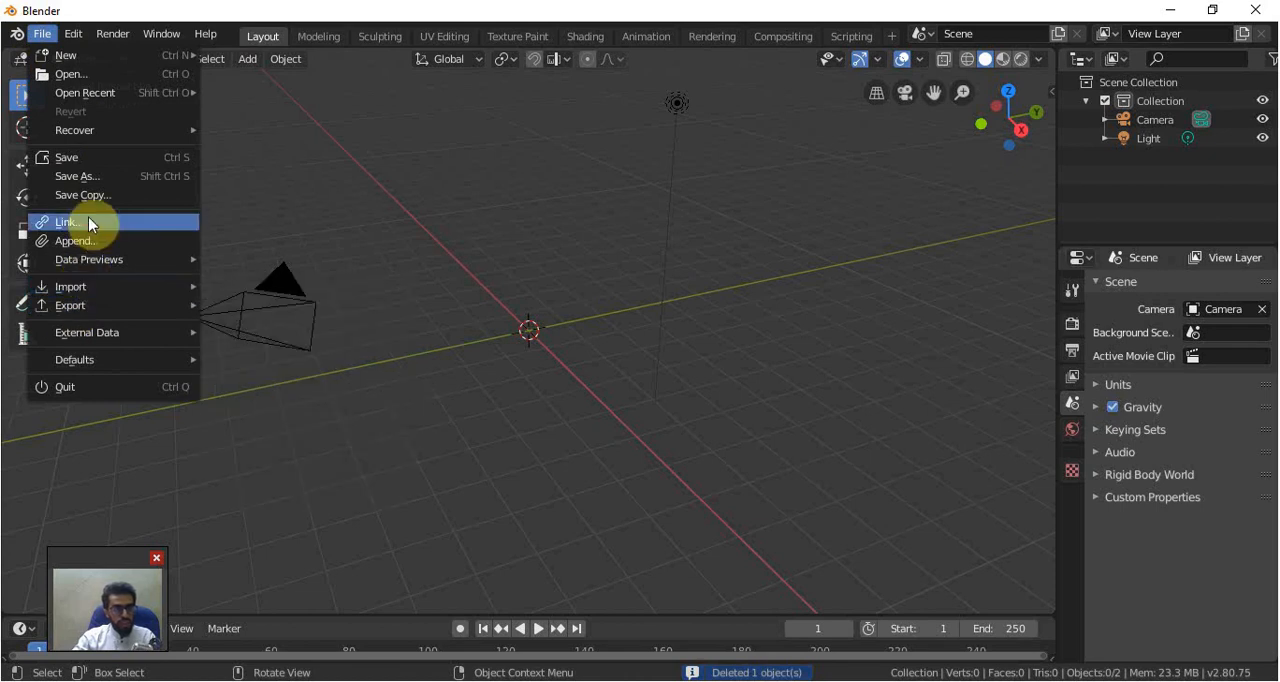
{"action": "left_click", "coordinate": [88, 220]}
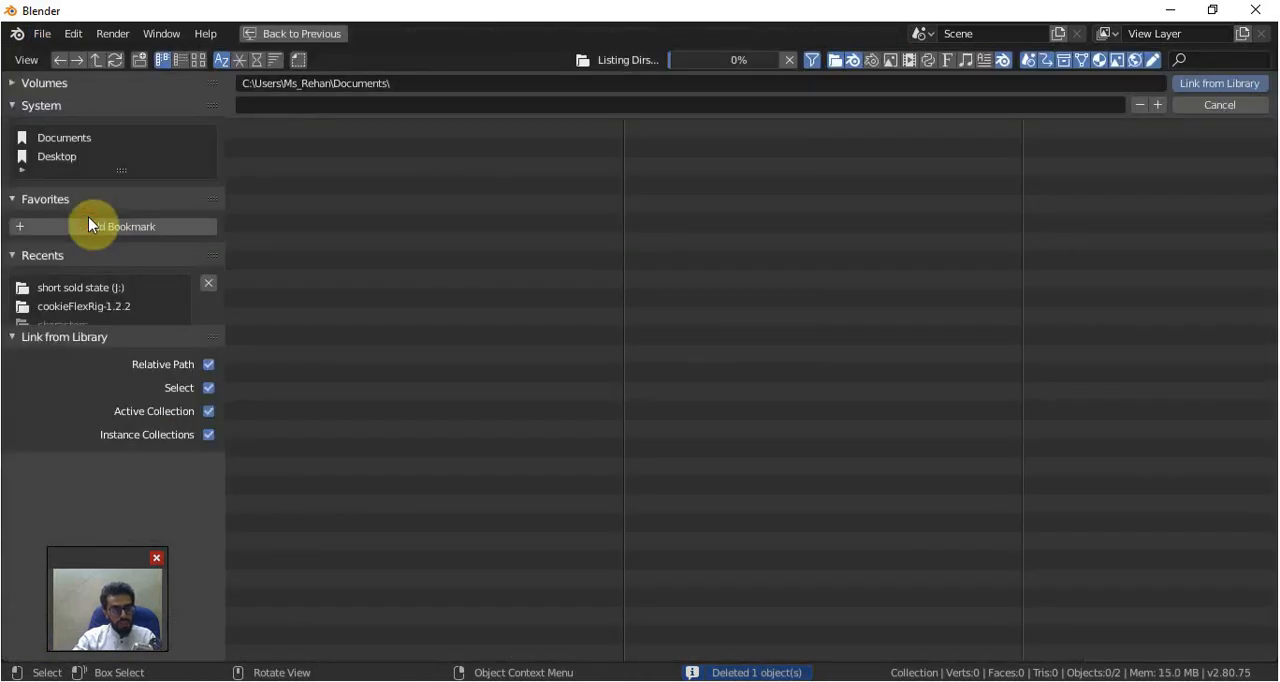
{"action": "left_click", "coordinate": [86, 290]}
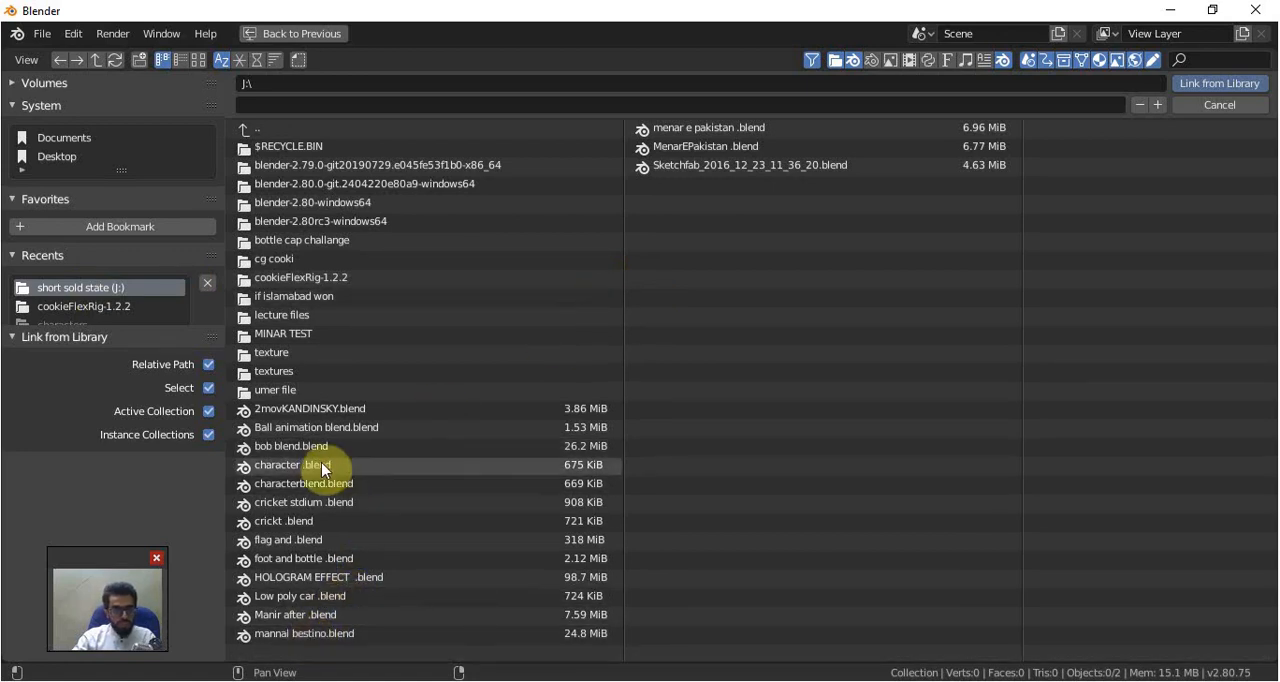
{"action": "double_click", "coordinate": [302, 446]}
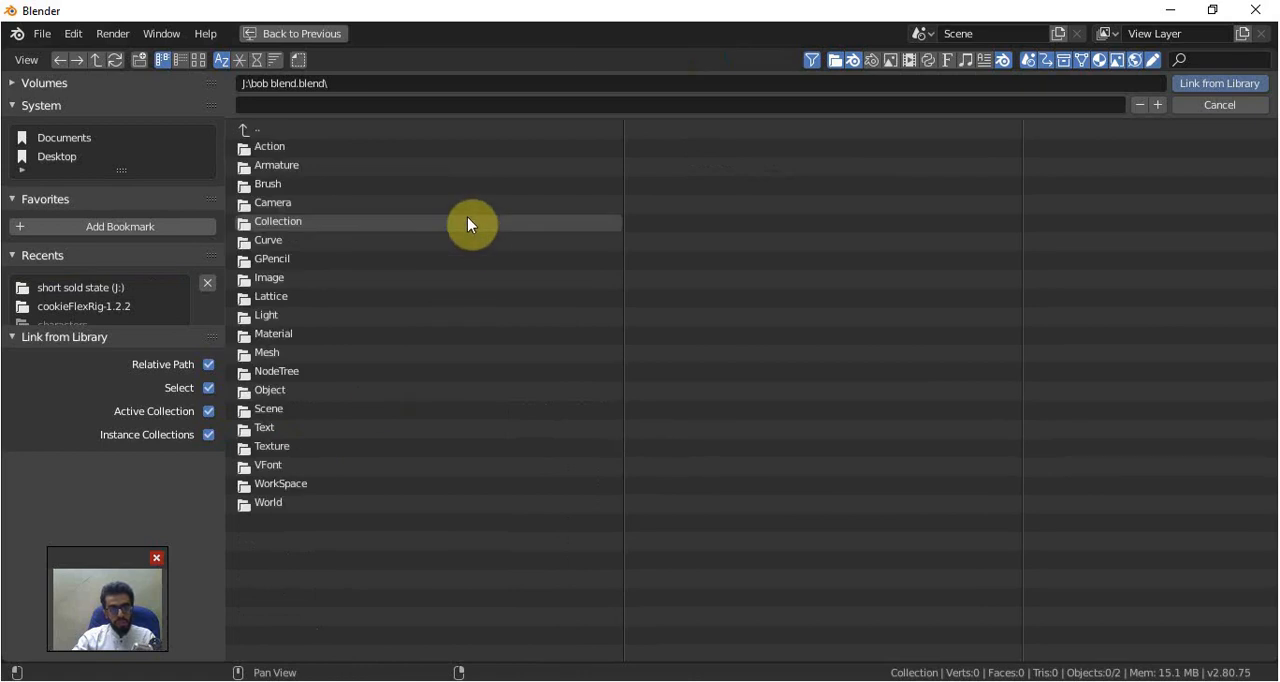
{"action": "double_click", "coordinate": [282, 219]}
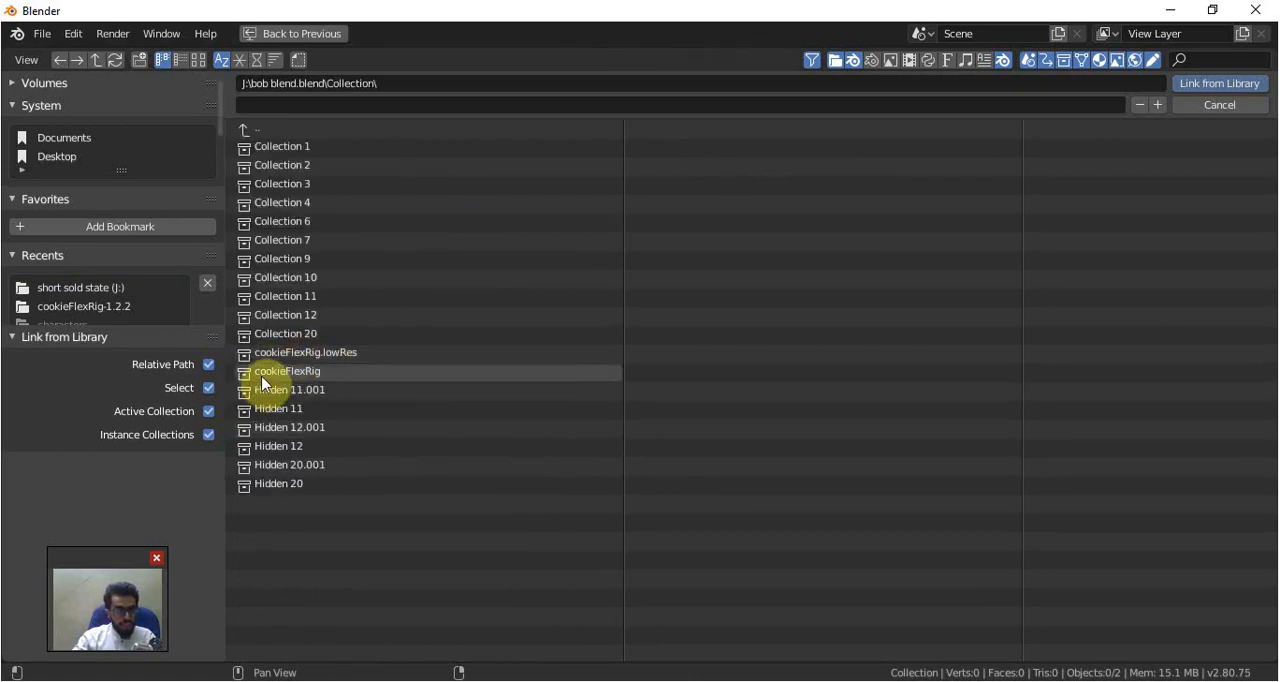
{"action": "left_click", "coordinate": [295, 375]}
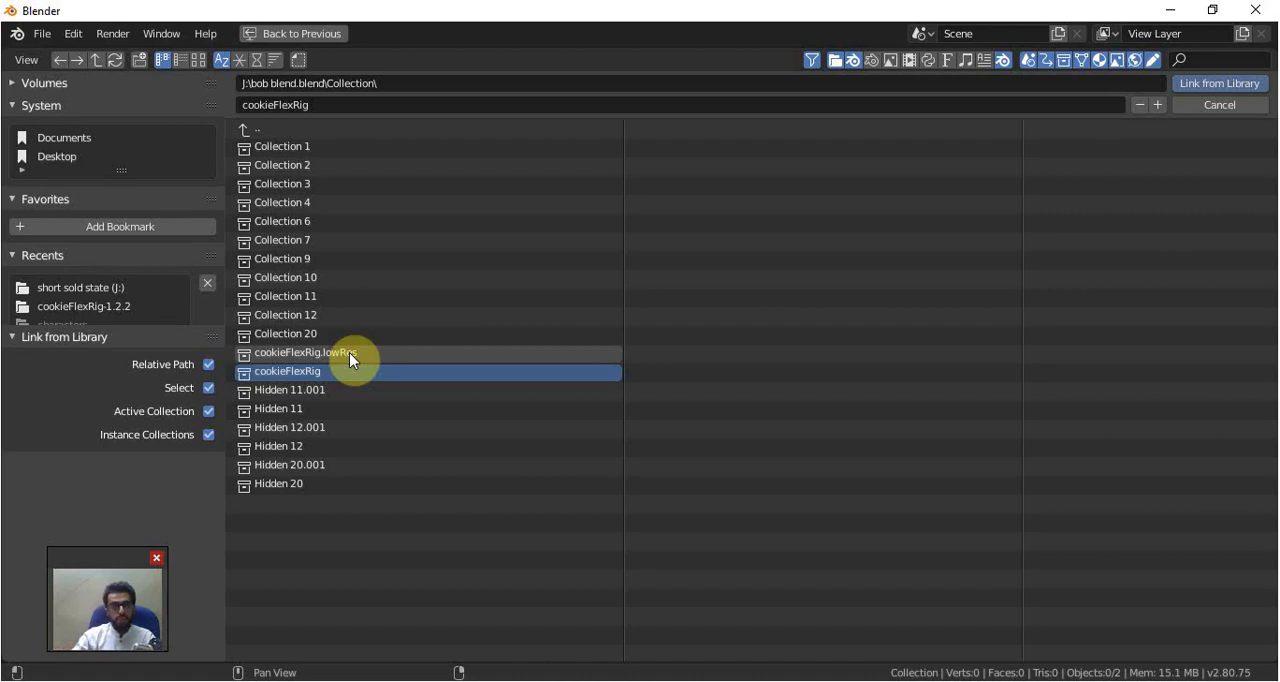
{"action": "left_click", "coordinate": [382, 351]}
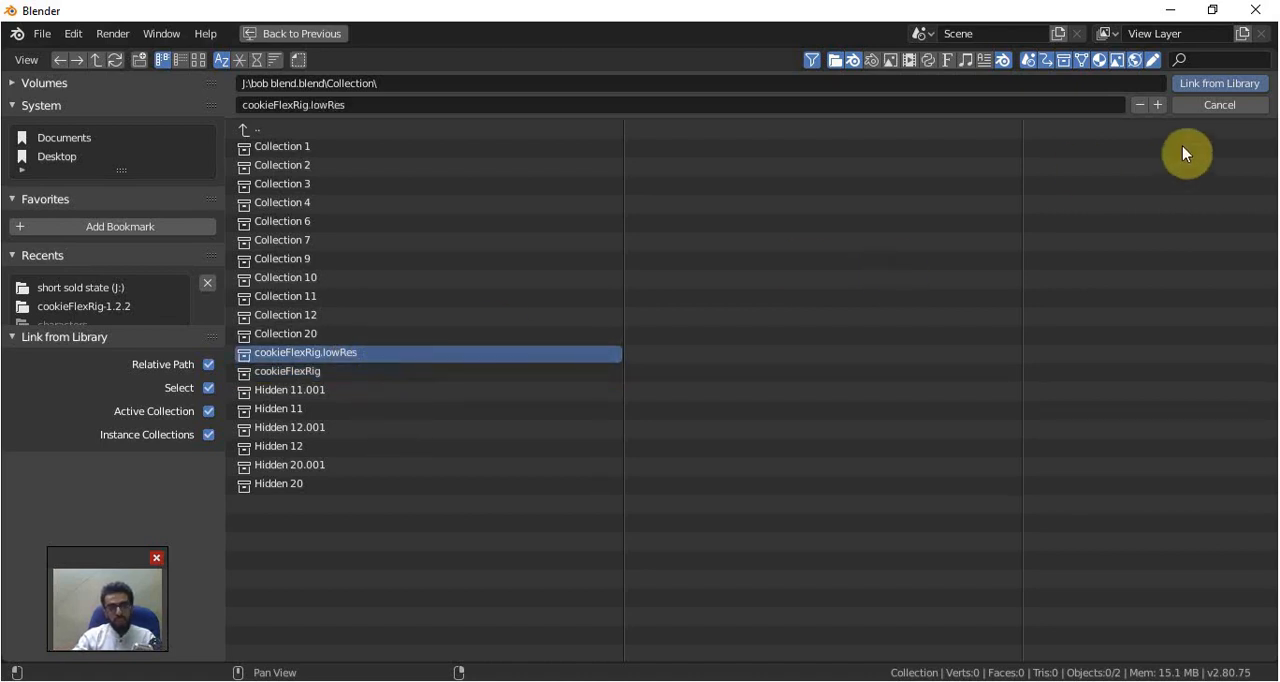
{"action": "left_click", "coordinate": [1219, 84]}
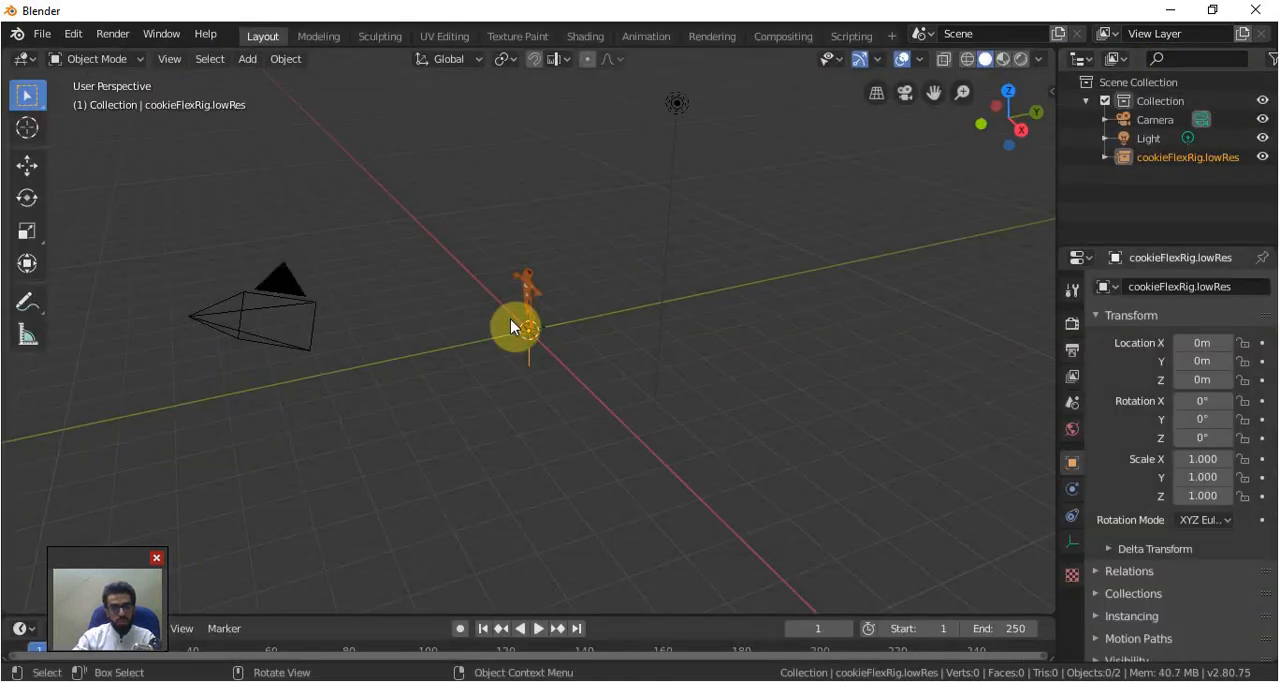
Inspect the linked low-resolution character from the front, then undo the link
{"action": "key", "text": "KP_1"}
{"action": "scroll", "coordinate": [568, 305], "scroll_direction": "up", "scroll_amount": 9}
{"action": "scroll", "coordinate": [655, 217], "scroll_direction": "up", "scroll_amount": 2}
{"action": "middle_click_drag", "start_coordinate": [655, 217], "coordinate": [632, 412], "text": "shift"}
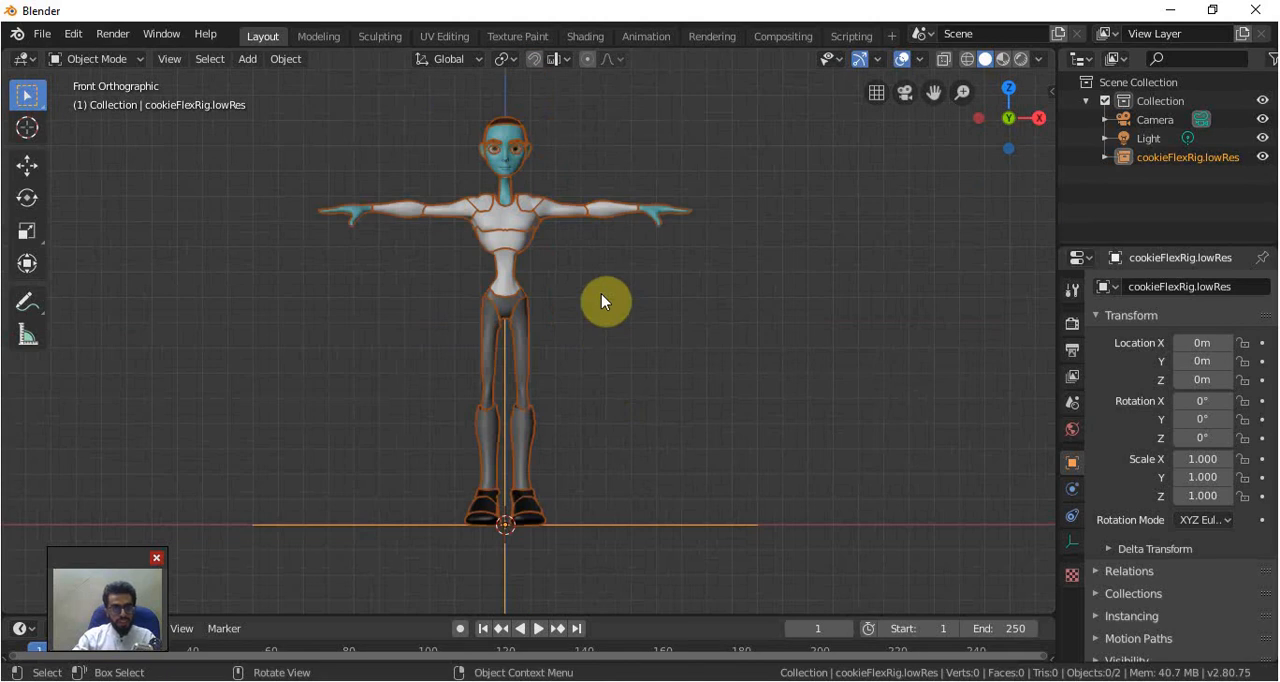
{"action": "key", "text": "ctrl+z"}
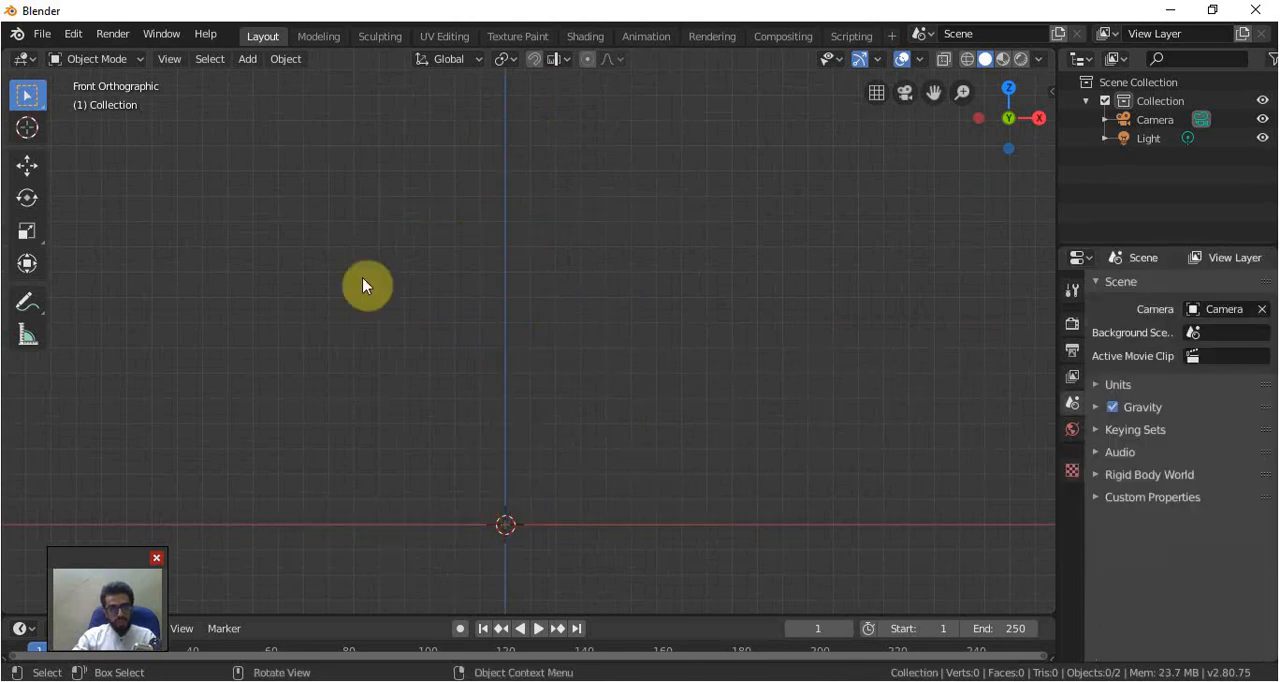
Link the full cookieFlexRig collection from "bob blend.blend" into the scene
{"action": "left_click", "coordinate": [52, 34]}
{"action": "left_click", "coordinate": [75, 222]}
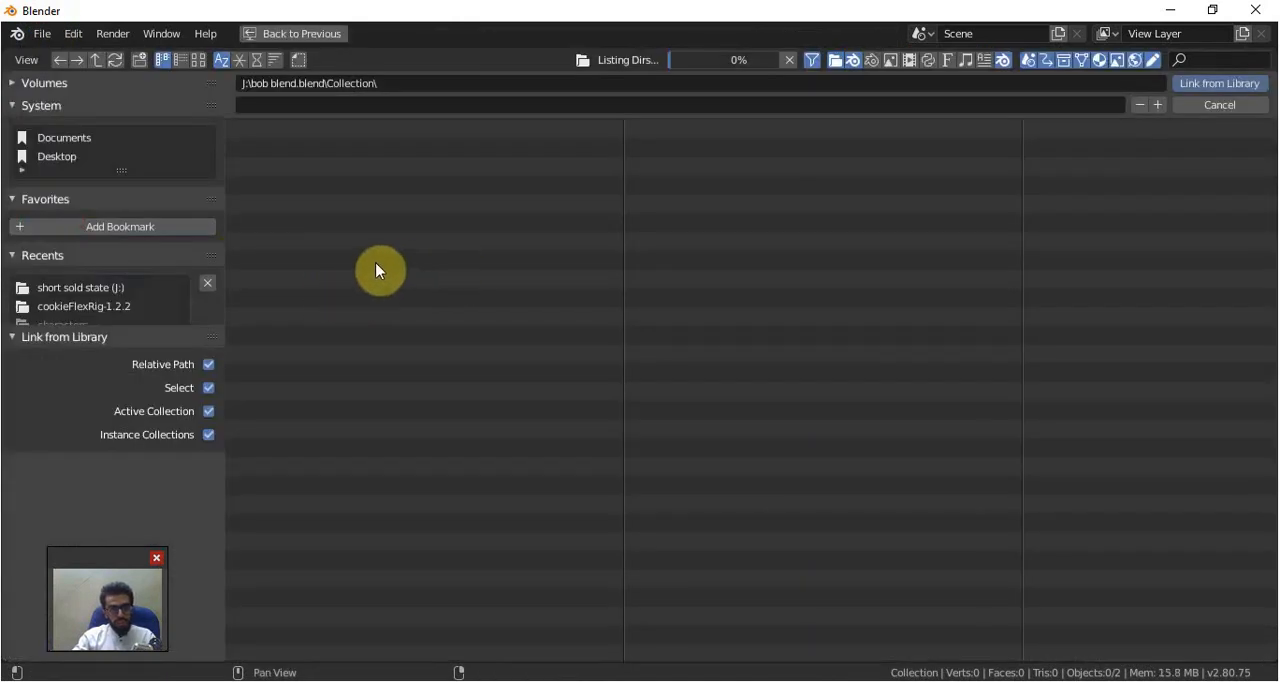
{"action": "left_click", "coordinate": [294, 371]}
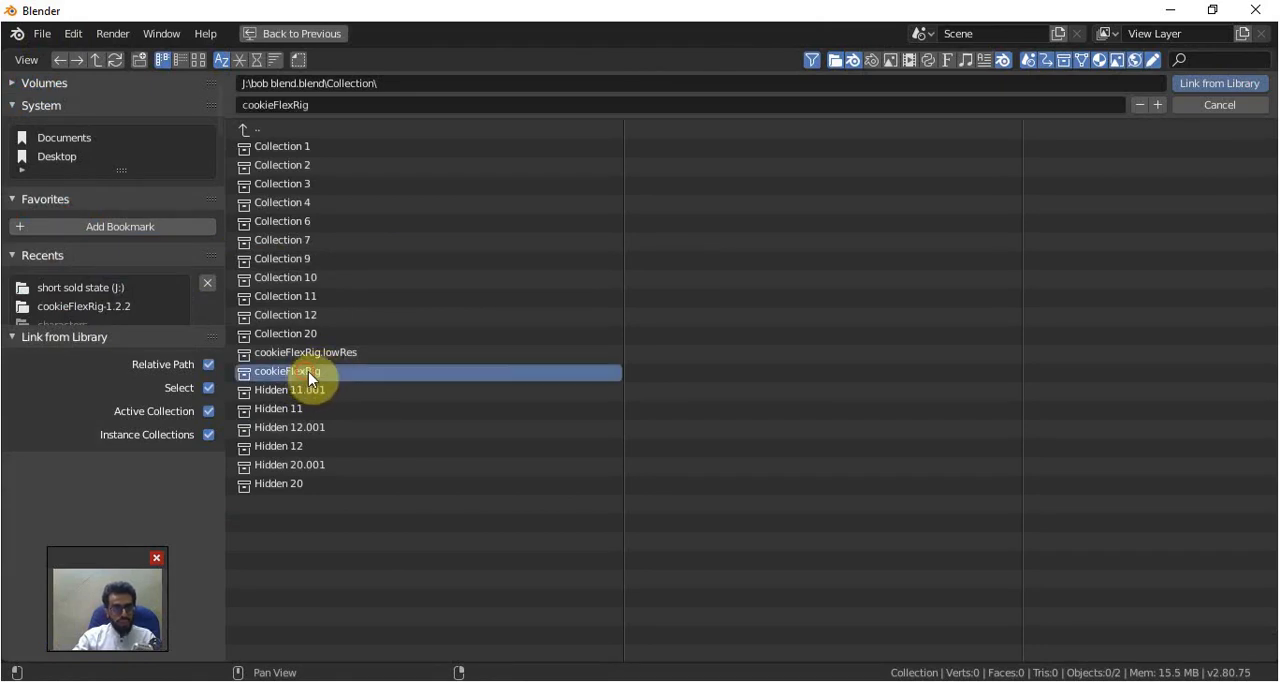
{"action": "left_click", "coordinate": [1210, 86]}
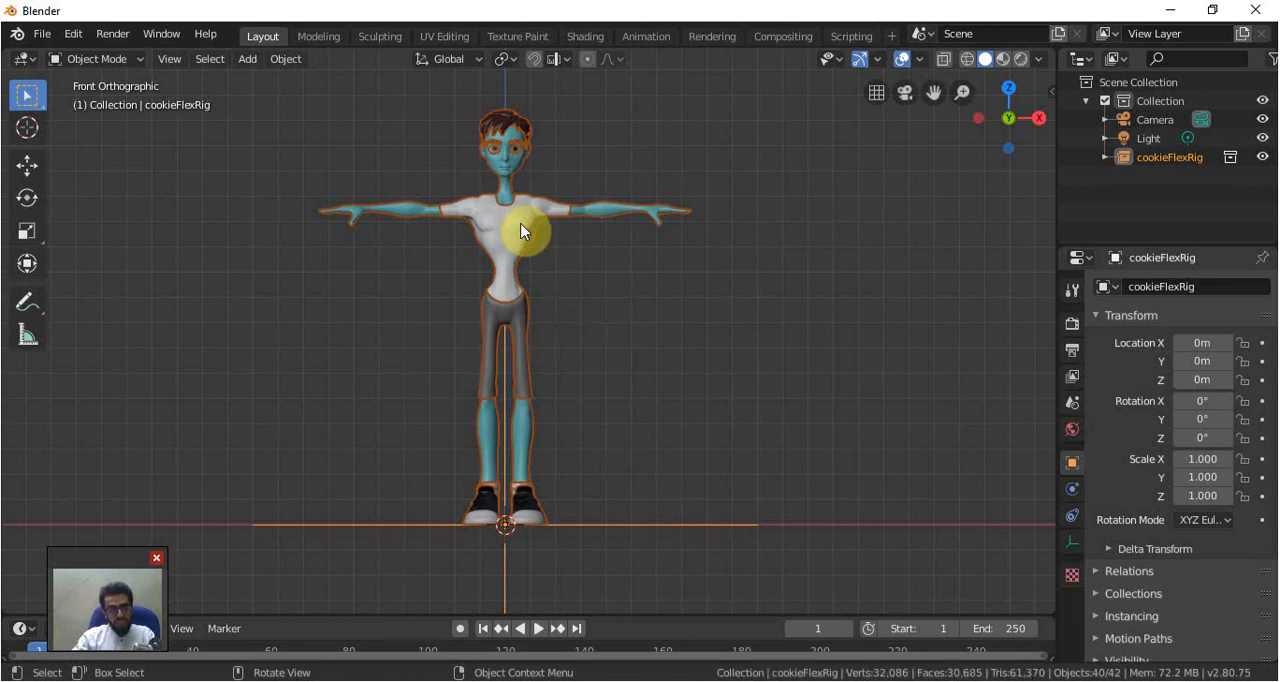
Make a proxy of the linked character using its "rig" object, then check the viewport sidebar for rig controls
{"action": "key", "text": "F3"}
{"action": "type", "text": "proxy"}
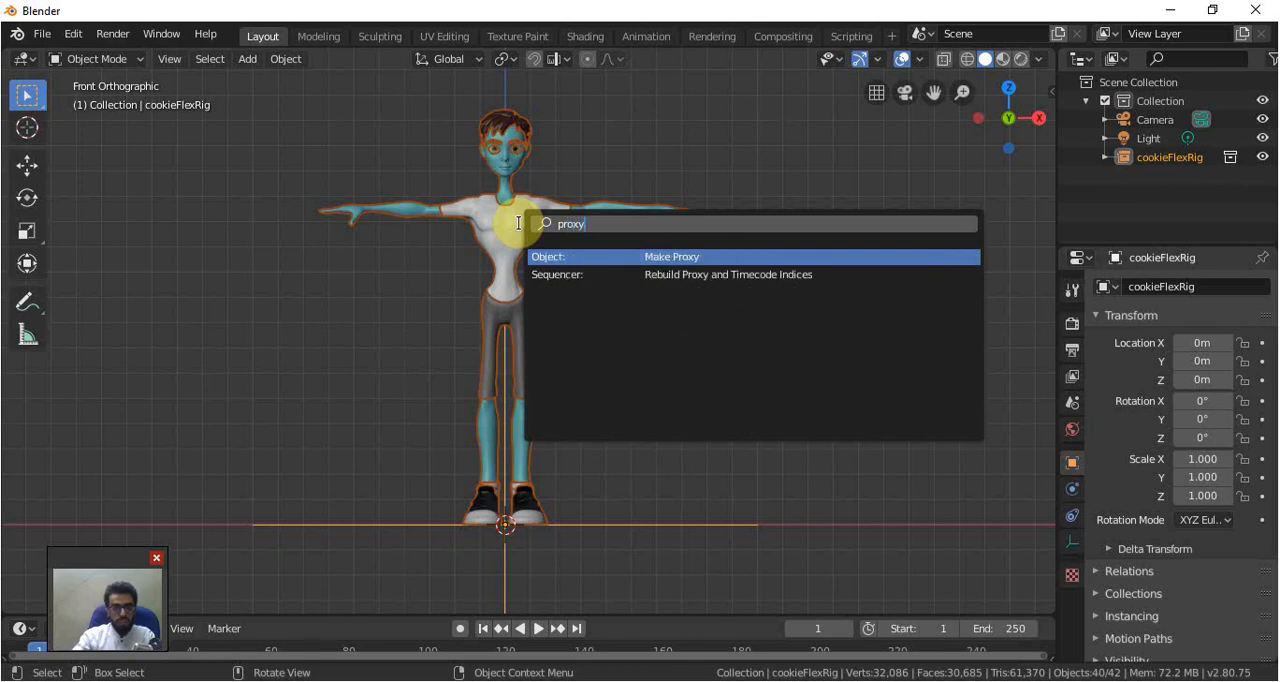
{"action": "left_click", "coordinate": [682, 256]}
{"action": "type", "text": "rig"}
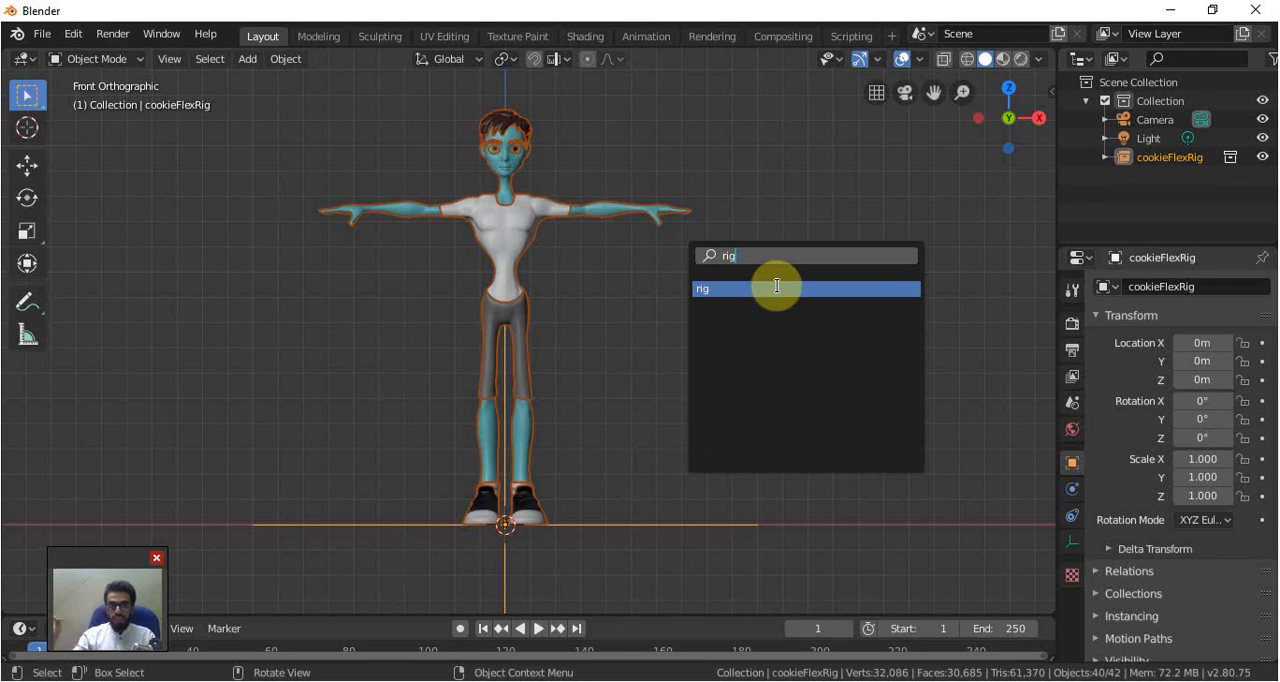
{"action": "left_click", "coordinate": [779, 290]}
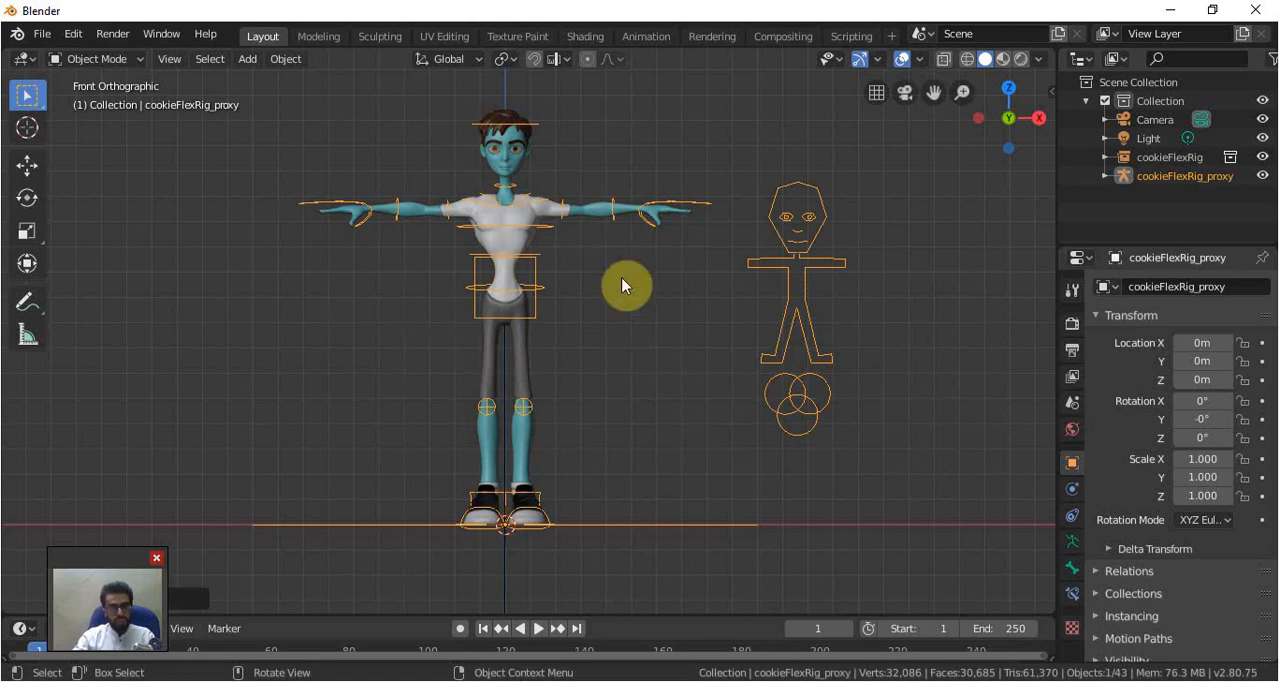
{"action": "left_click", "coordinate": [1050, 97]}
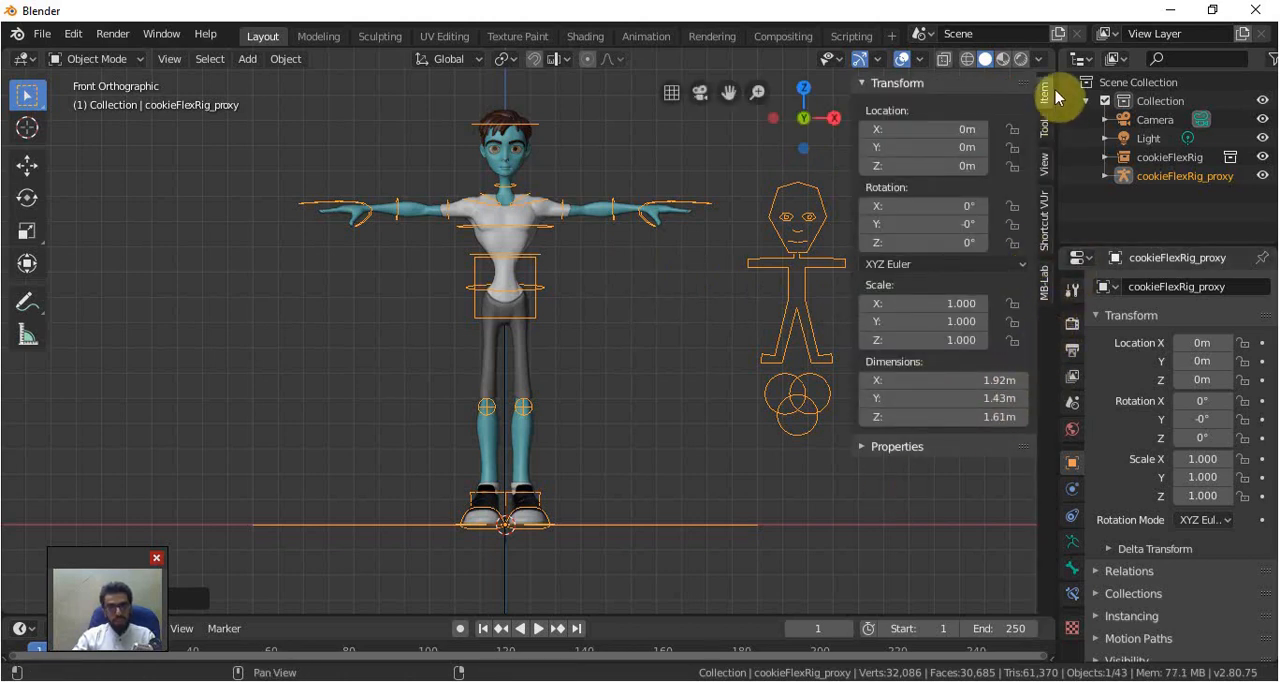
{"action": "left_click_drag", "start_coordinate": [850, 215], "coordinate": [1109, 223]}
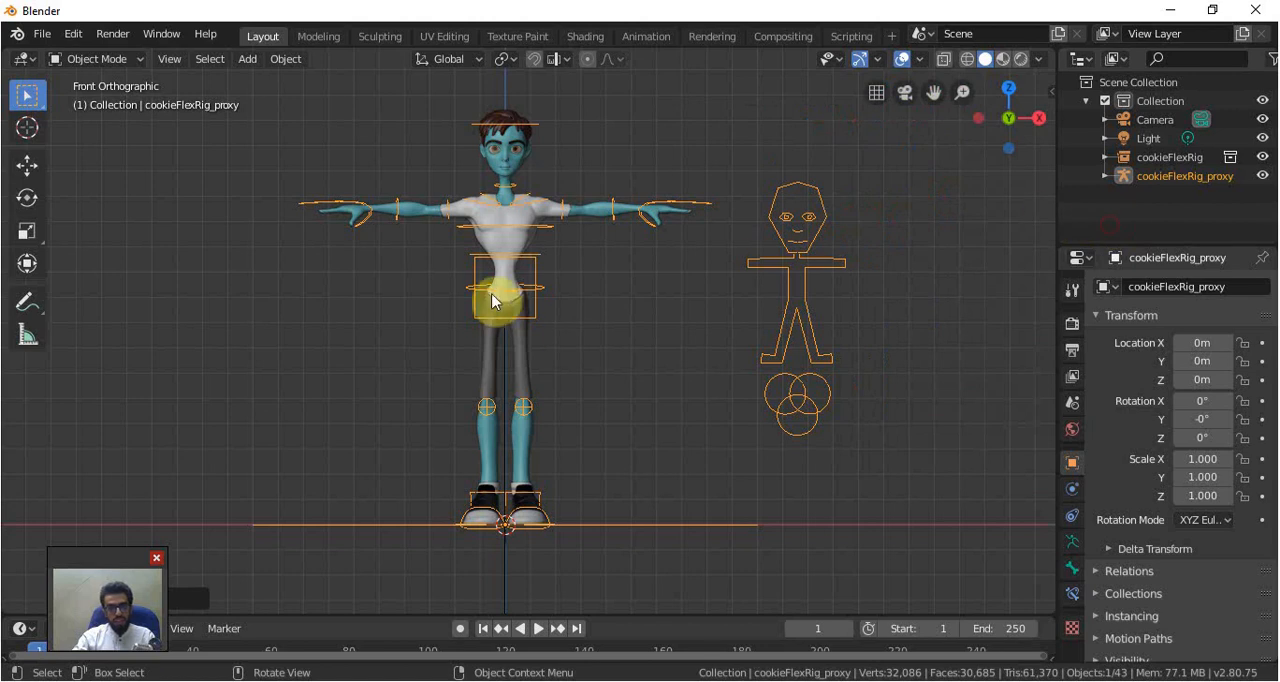
Switch to the Scripting workspace and link the rig_ui_panels.py text from "bob blend.blend"
{"action": "left_click", "coordinate": [838, 37]}
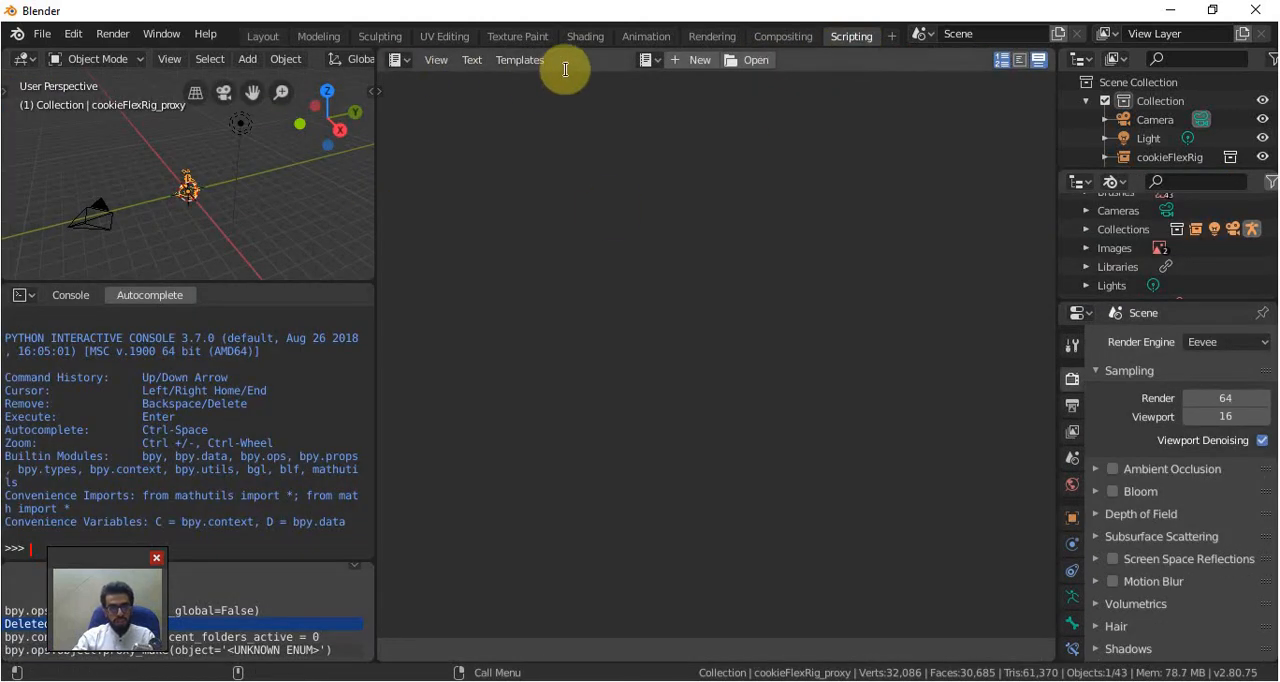
{"action": "left_click", "coordinate": [41, 34]}
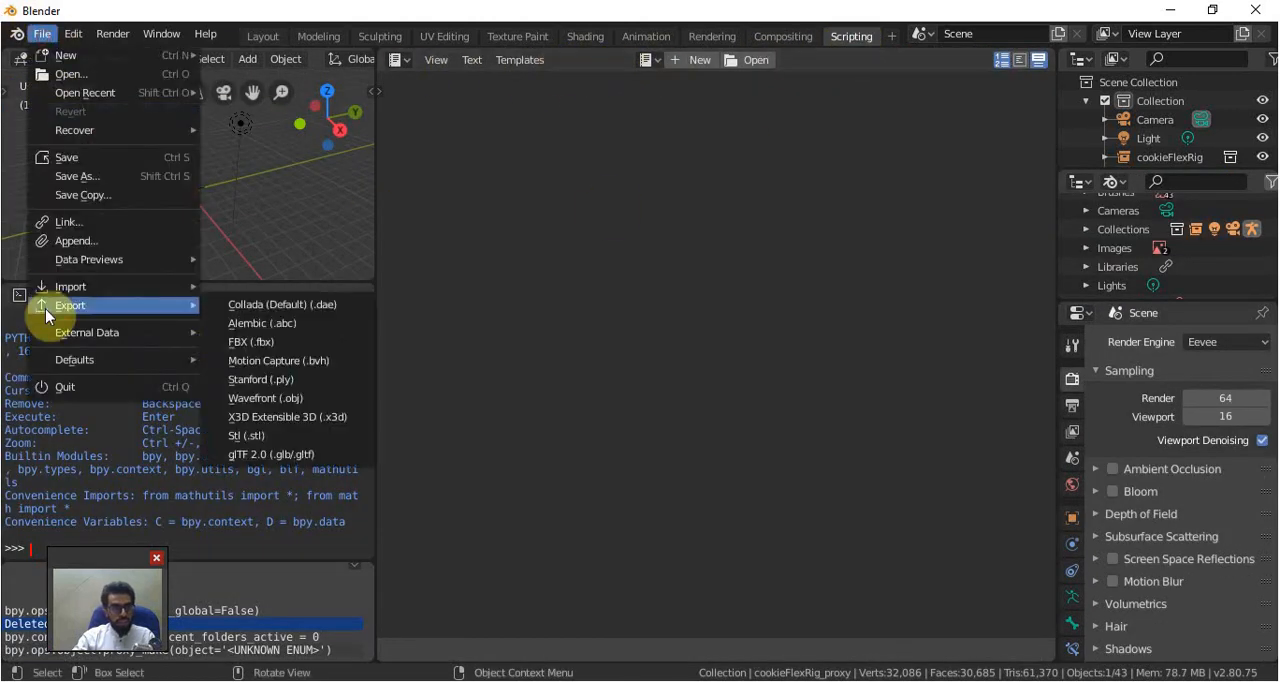
{"action": "left_click", "coordinate": [114, 226]}
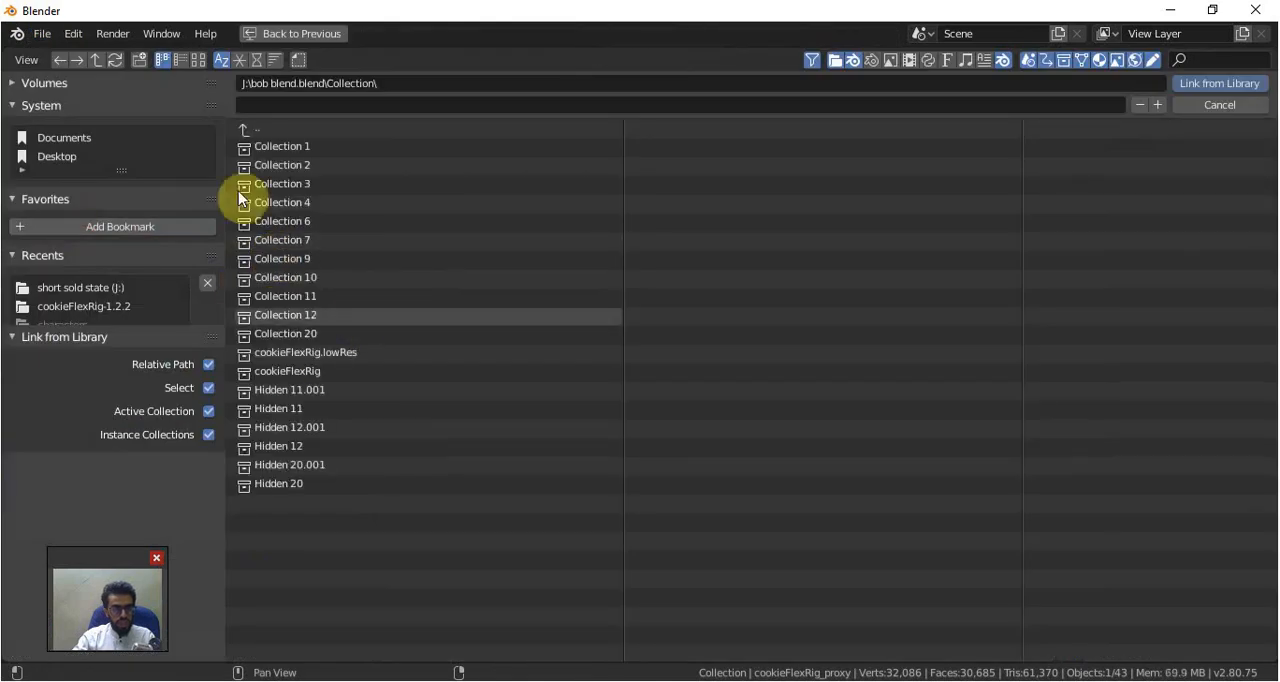
{"action": "left_click", "coordinate": [243, 129]}
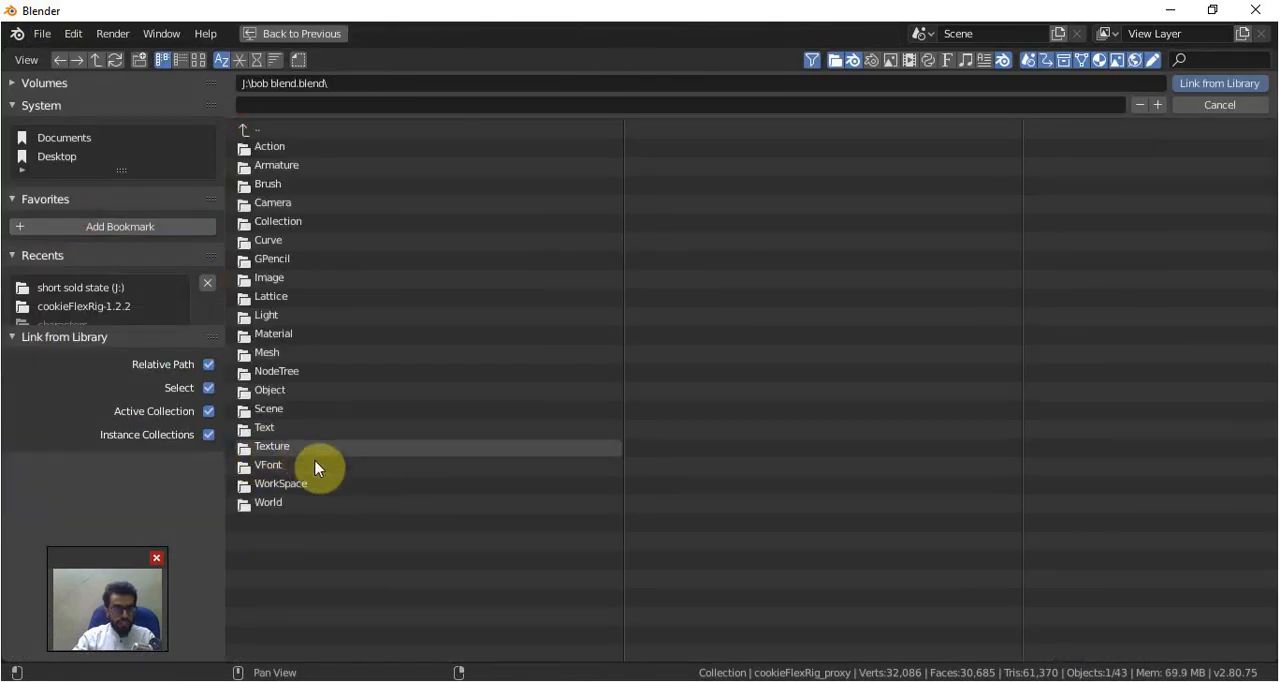
{"action": "left_click", "coordinate": [275, 432]}
{"action": "left_click", "coordinate": [281, 169]}
{"action": "left_click", "coordinate": [1199, 84]}
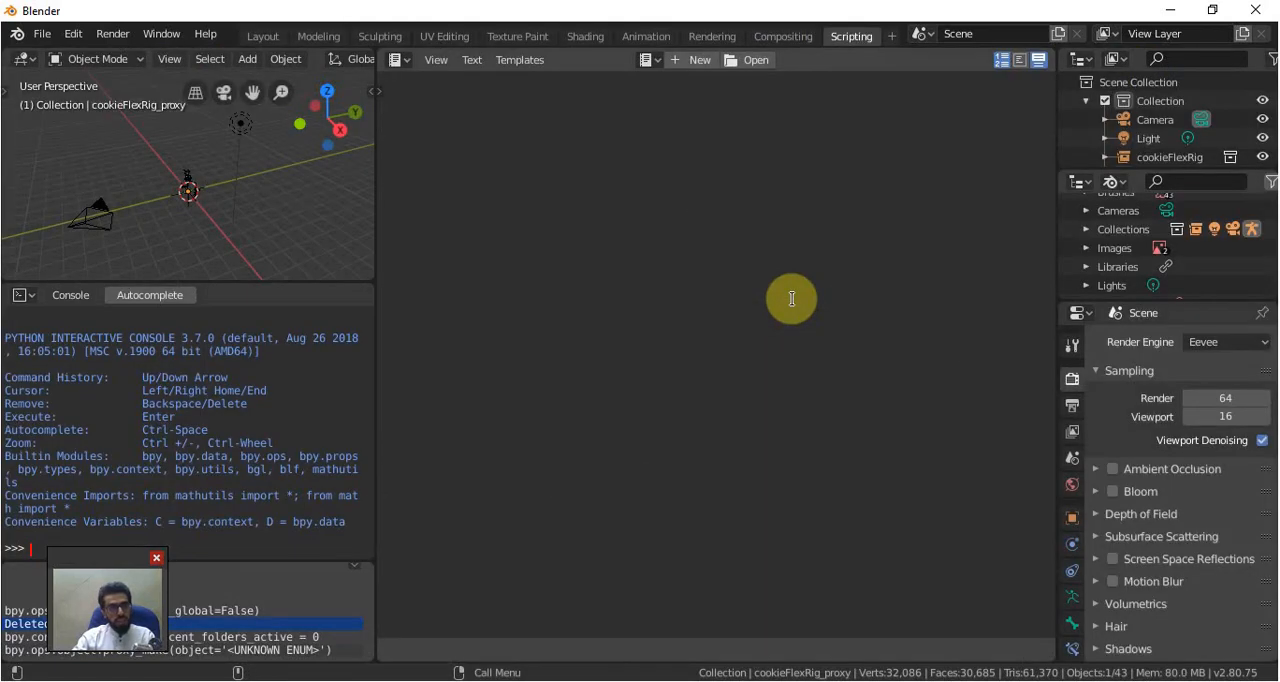
Load rig_ui_panels.py in the text editor and run the script
{"action": "left_click", "coordinate": [648, 62]}
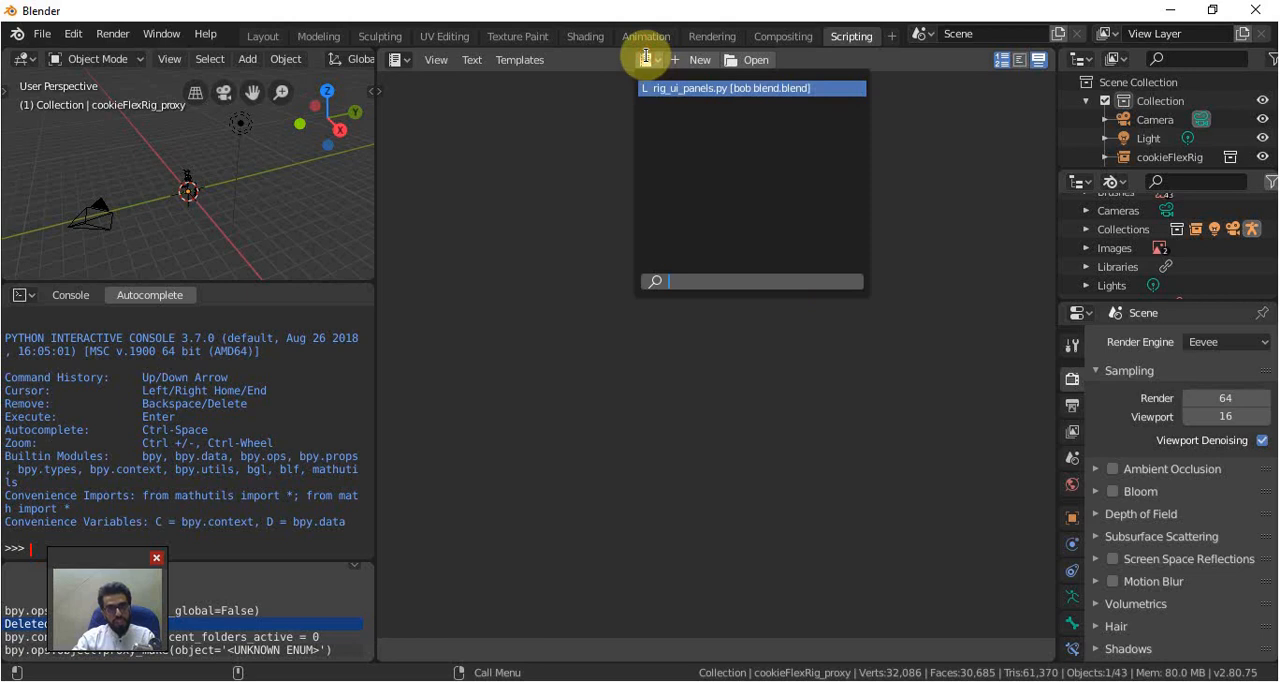
{"action": "left_click", "coordinate": [678, 91]}
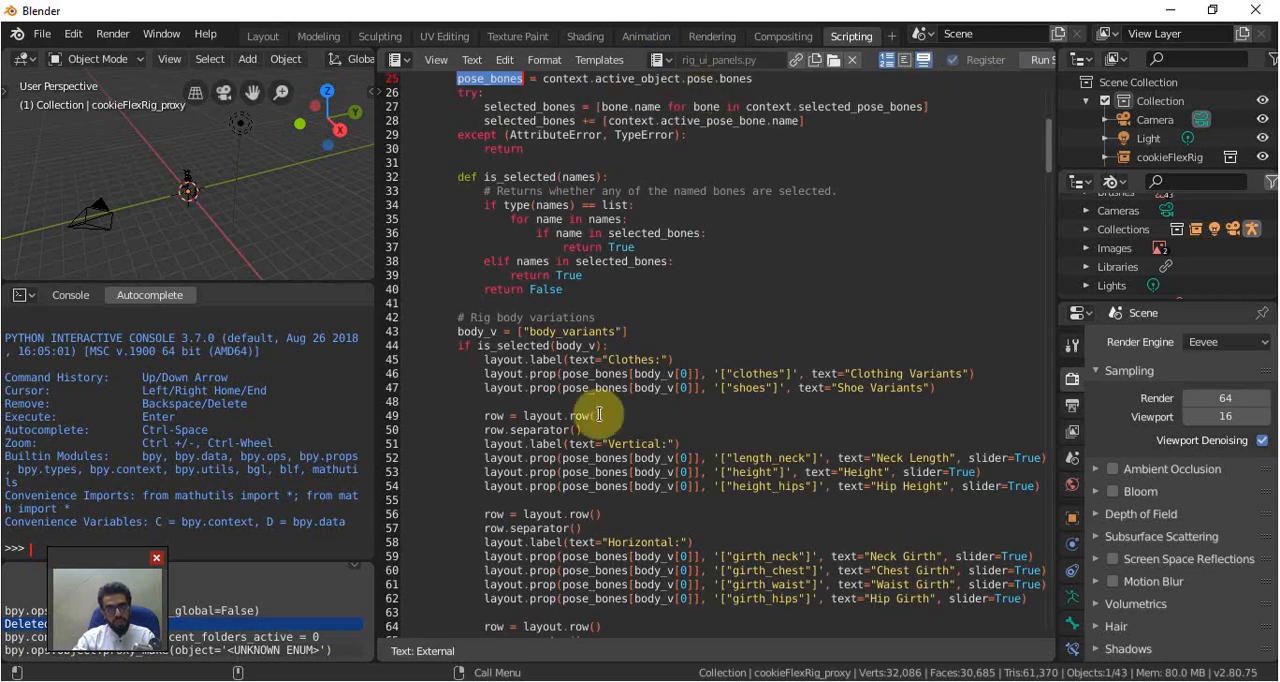
{"action": "scroll", "coordinate": [976, 60], "scroll_direction": "down", "scroll_amount": 2}
{"action": "left_click", "coordinate": [989, 59]}
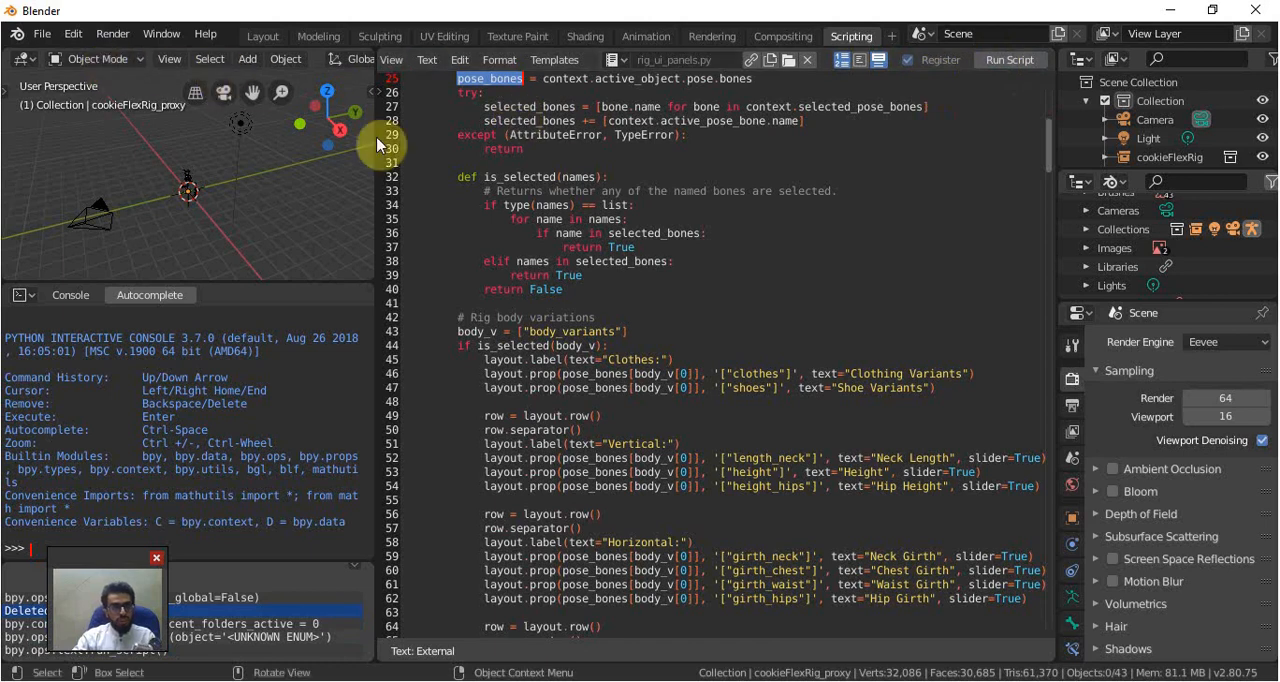
Return to the Layout workspace, view the Rig Layers controls, select the character's proxy rig and hide the sidebar
{"action": "left_click", "coordinate": [266, 36]}
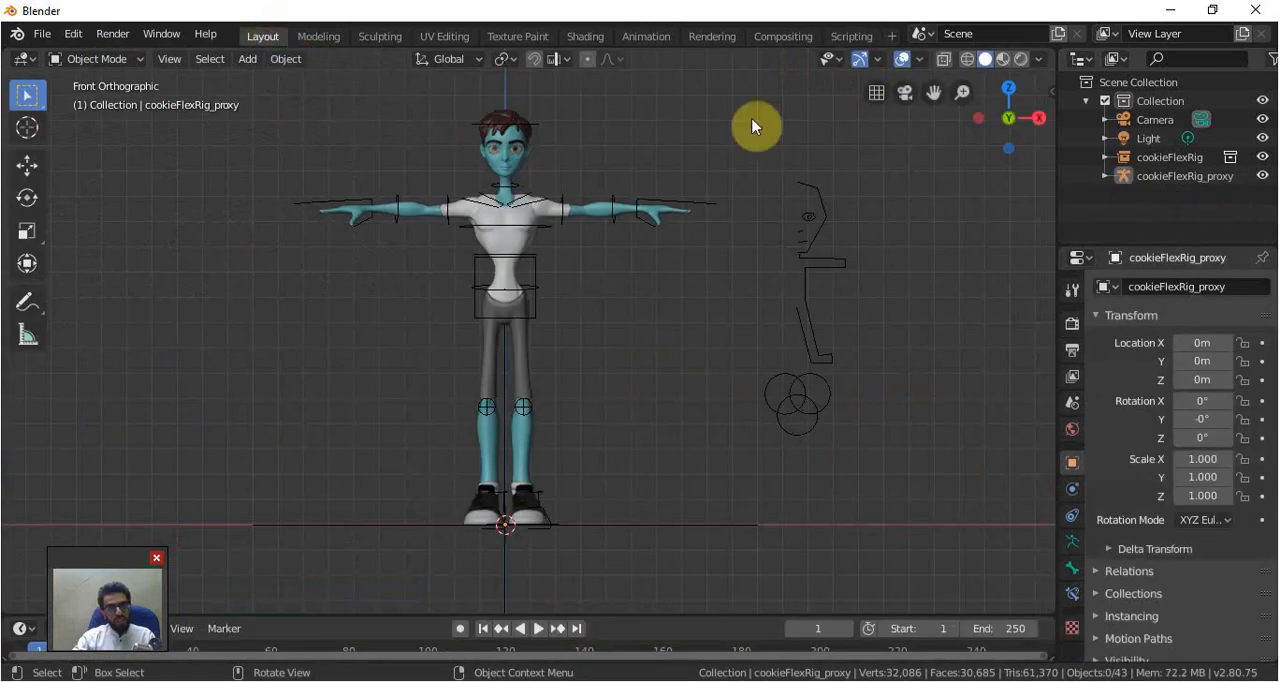
{"action": "left_click", "coordinate": [1050, 93]}
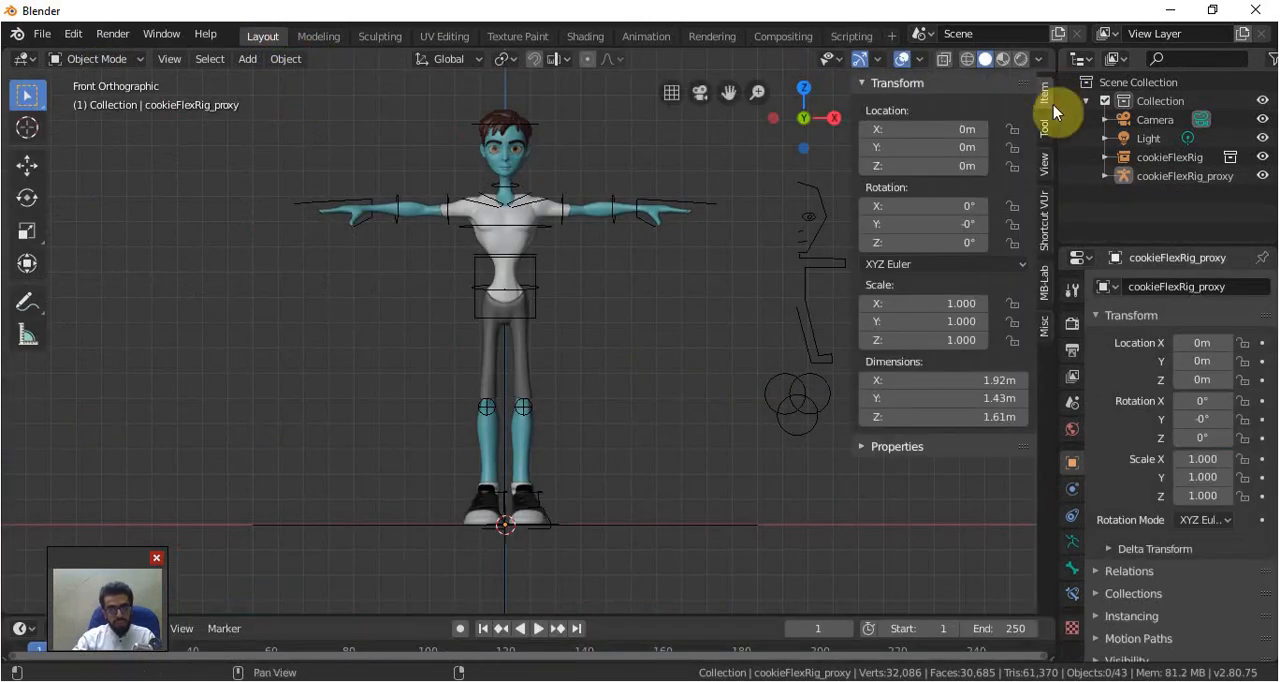
{"action": "left_click", "coordinate": [1045, 326]}
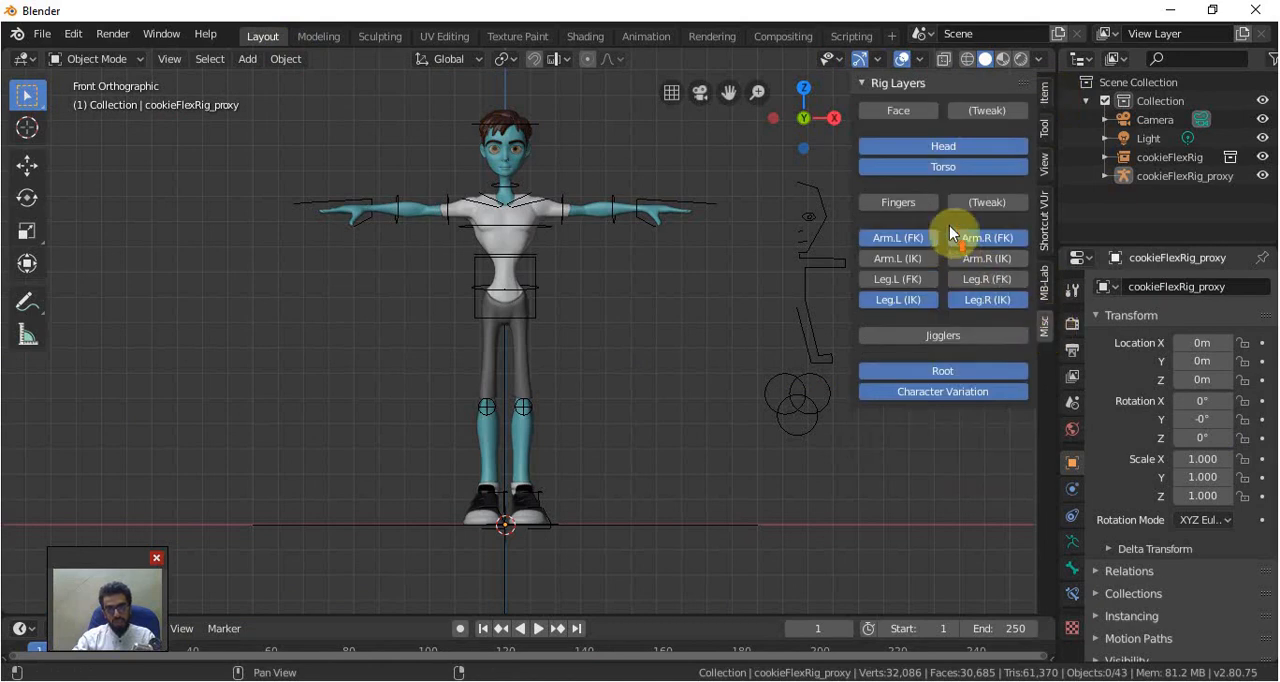
{"action": "left_click", "coordinate": [566, 204]}
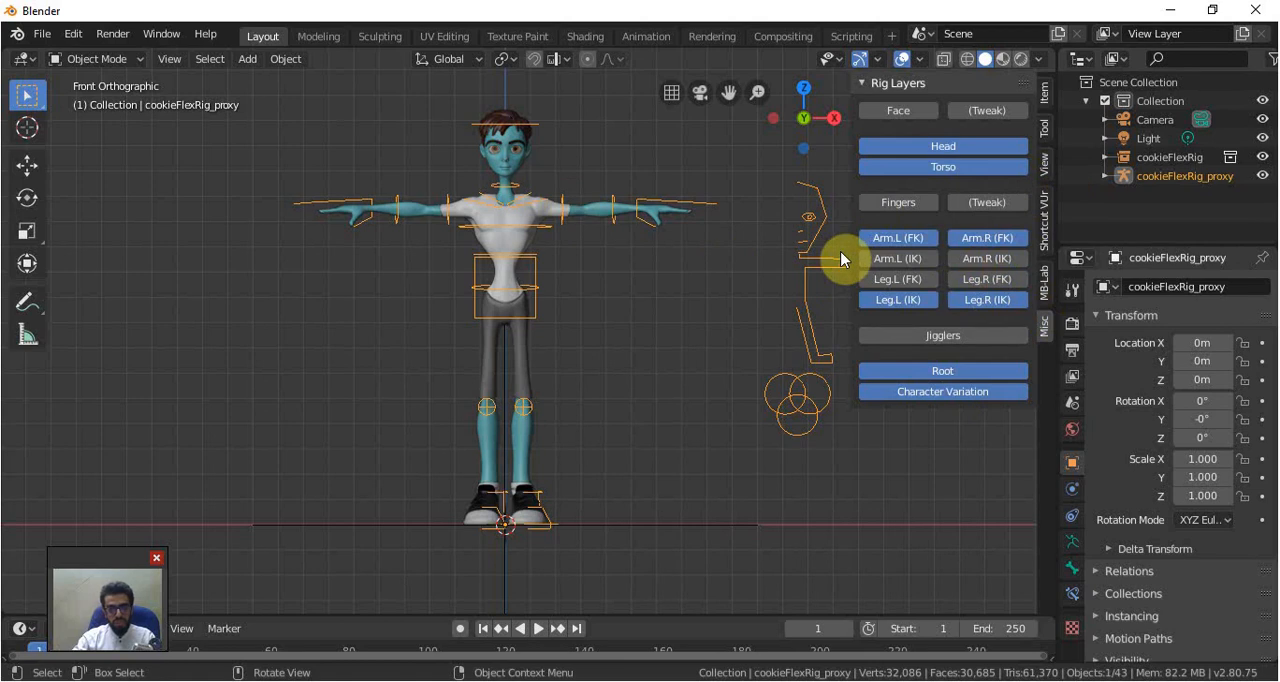
{"action": "key", "text": "n"}
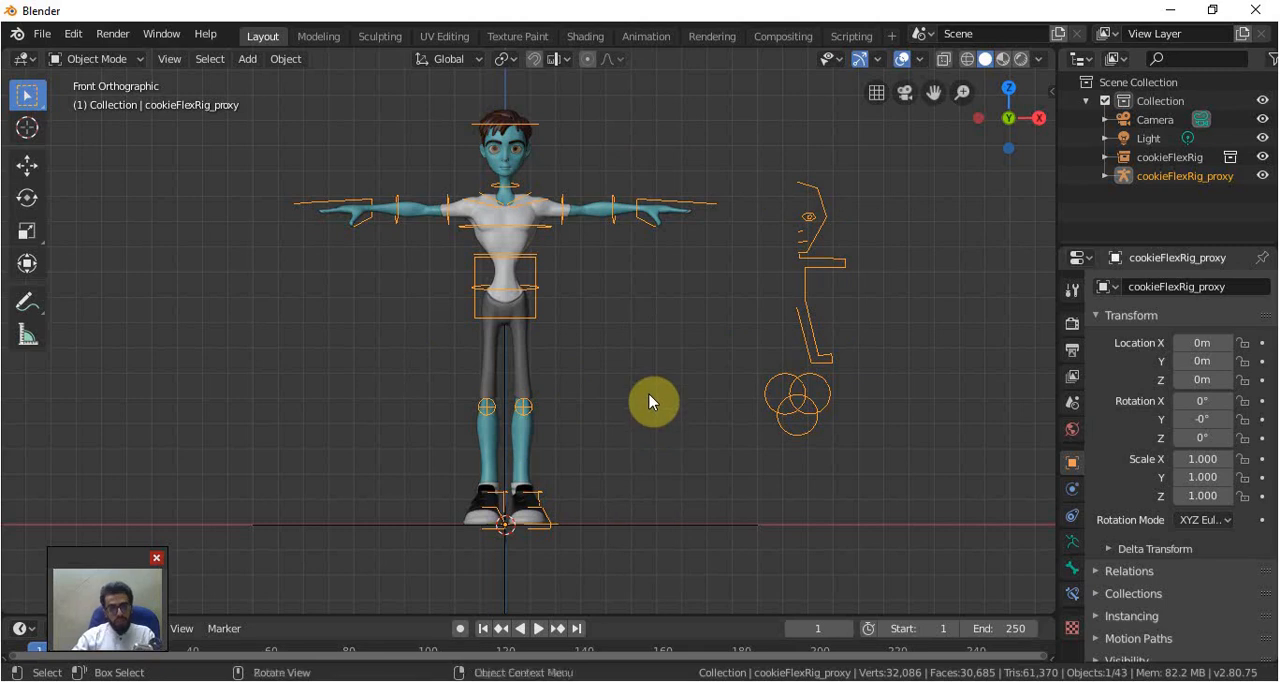
{"action": "key", "text": "ctrl+KP_3"}
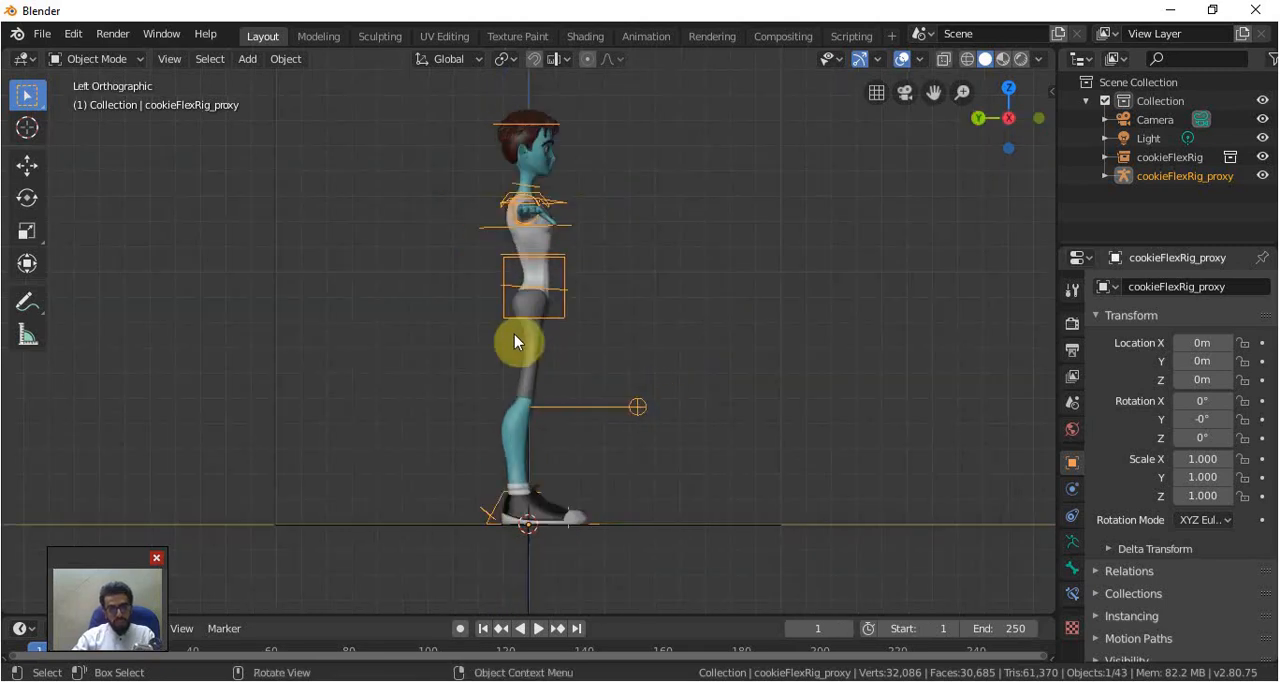
{"action": "scroll", "coordinate": [643, 320], "scroll_direction": "down", "scroll_amount": 4}
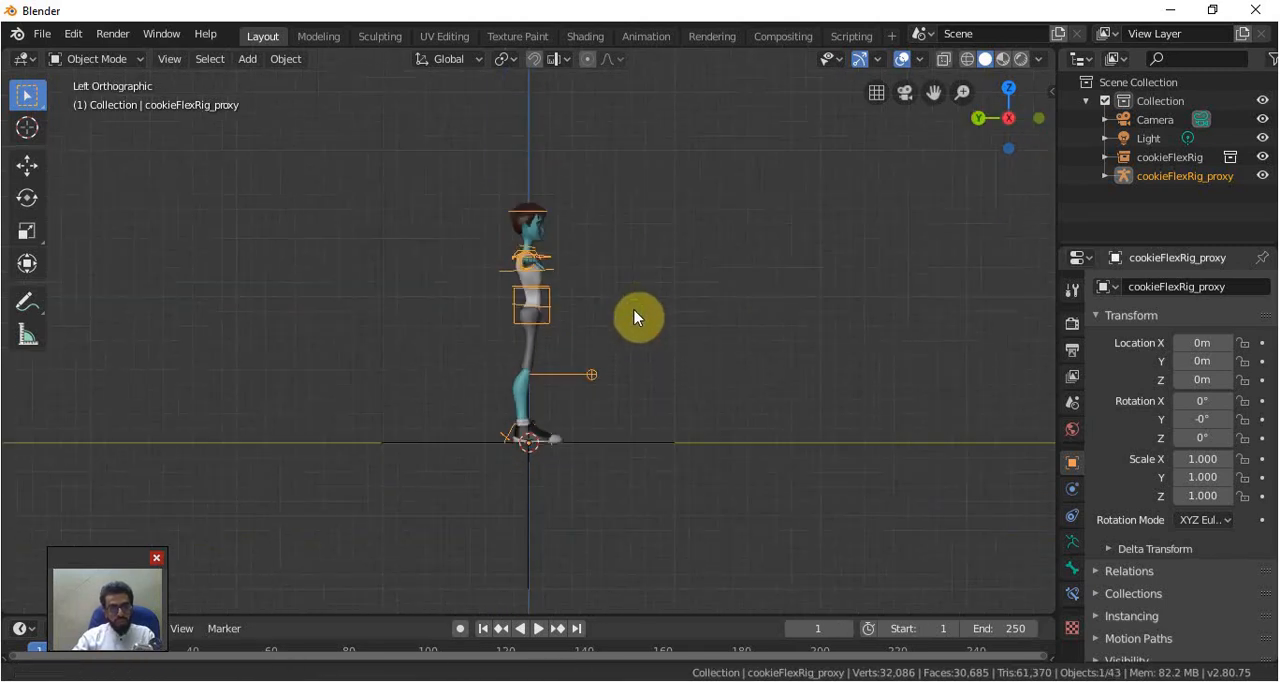
{"action": "key", "text": "shift+a"}
{"action": "mouse_move", "coordinate": [550, 361]}
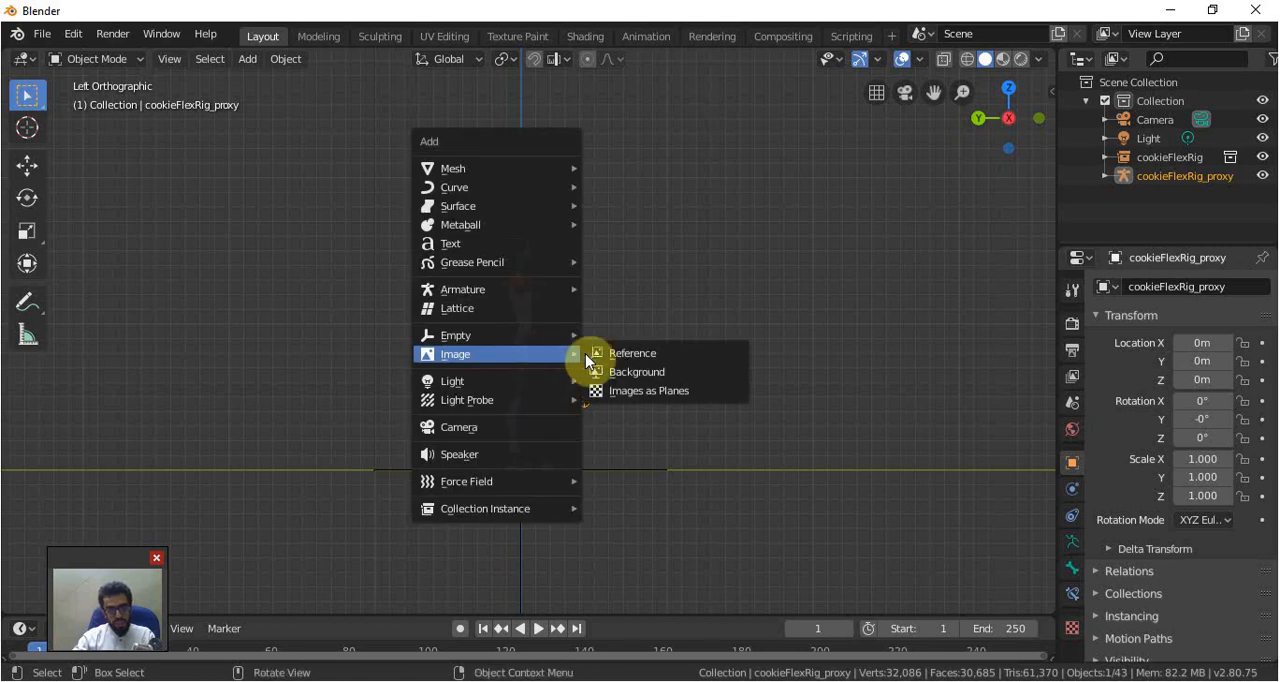
{"action": "left_click", "coordinate": [642, 370]}
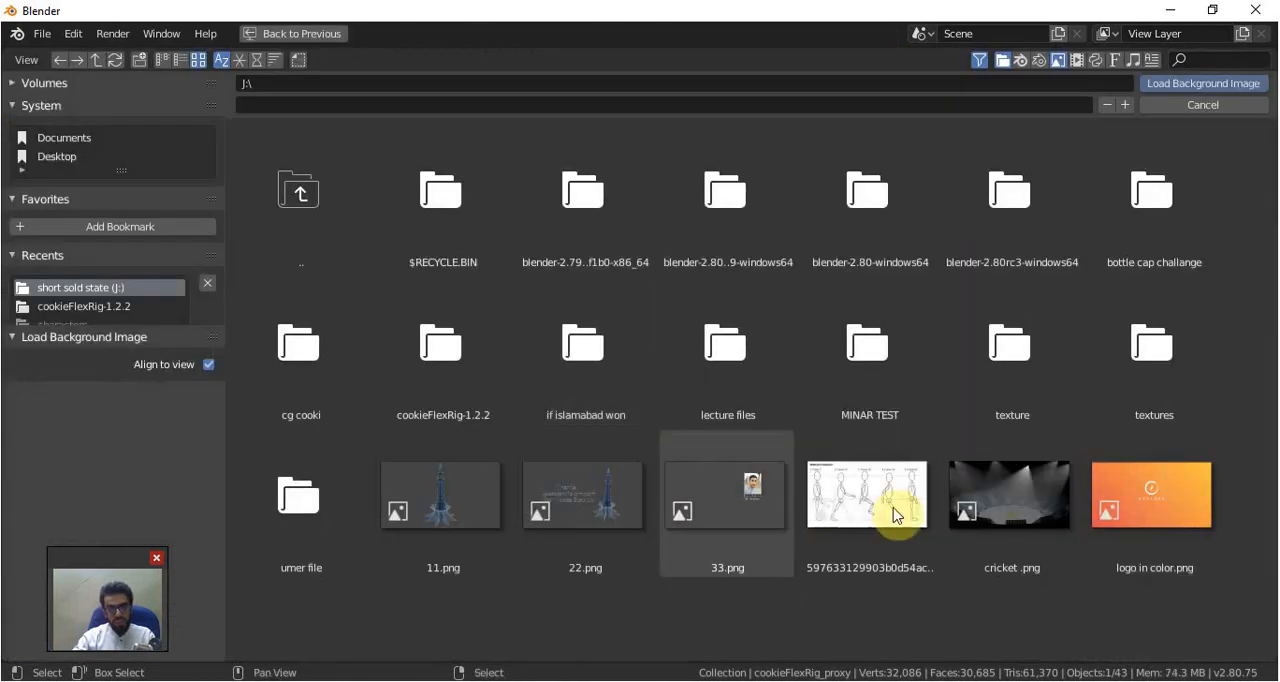
{"action": "left_click", "coordinate": [906, 477]}
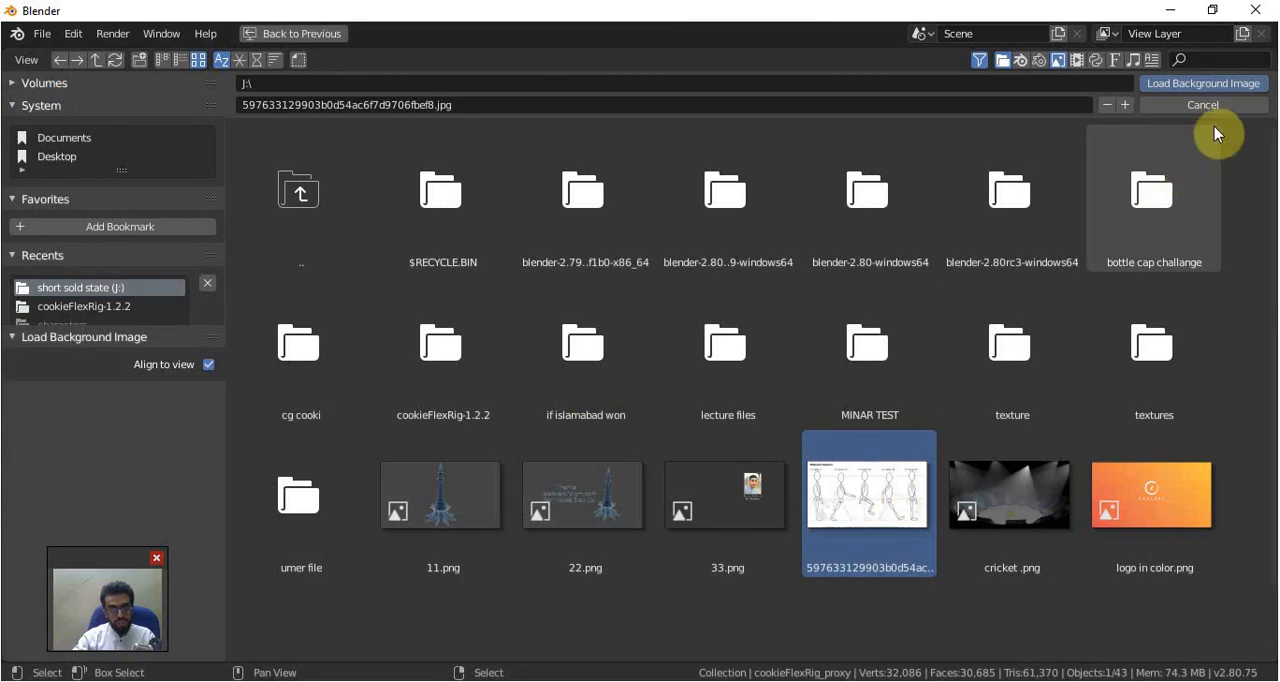
{"action": "left_click", "coordinate": [1205, 83]}
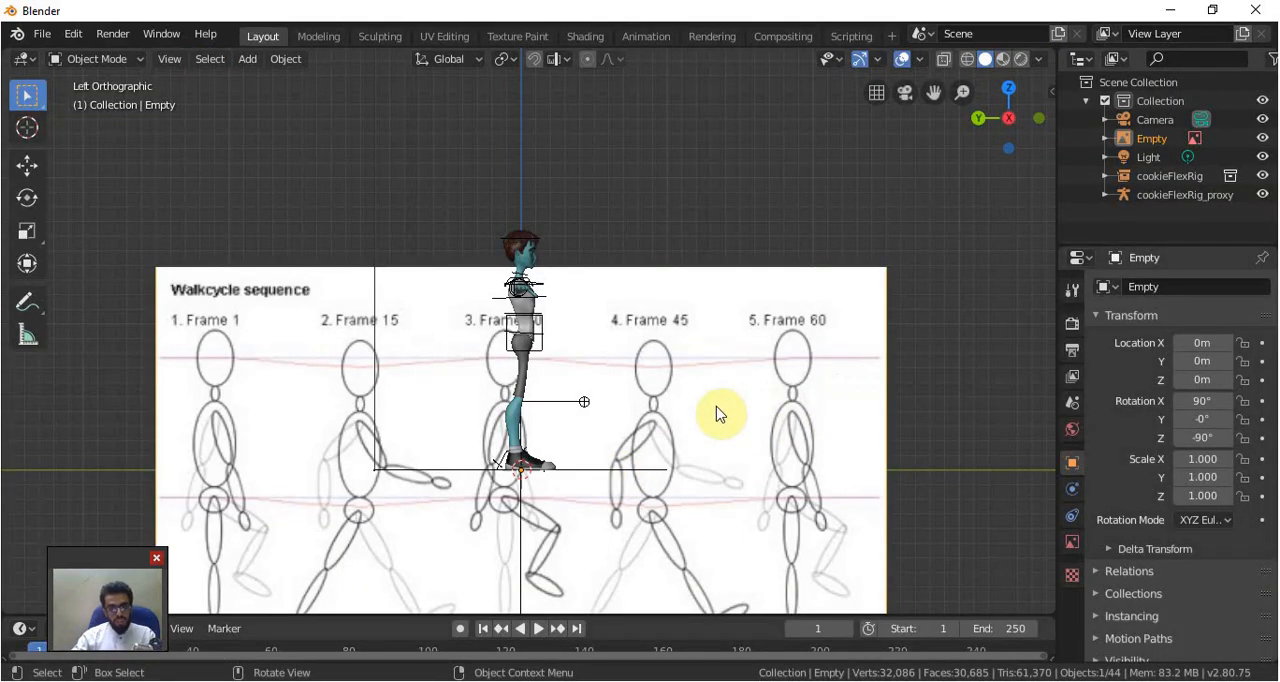
Shrink the walk cycle image to a scale of about 0.712 and move its Frame 1 figure next to the character
{"action": "key", "text": "g"}
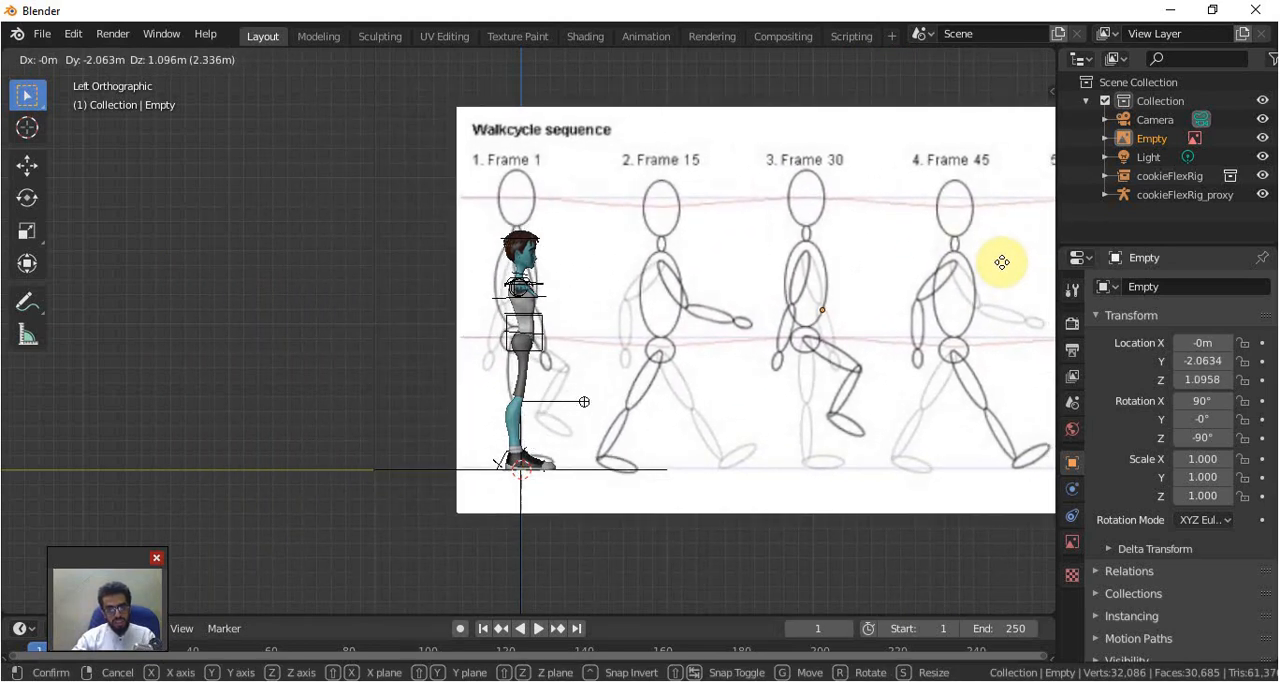
{"action": "left_click", "coordinate": [1001, 262]}
{"action": "scroll", "coordinate": [935, 330], "scroll_direction": "down", "scroll_amount": 4}
{"action": "scroll", "coordinate": [936, 265], "scroll_direction": "up", "scroll_amount": 2}
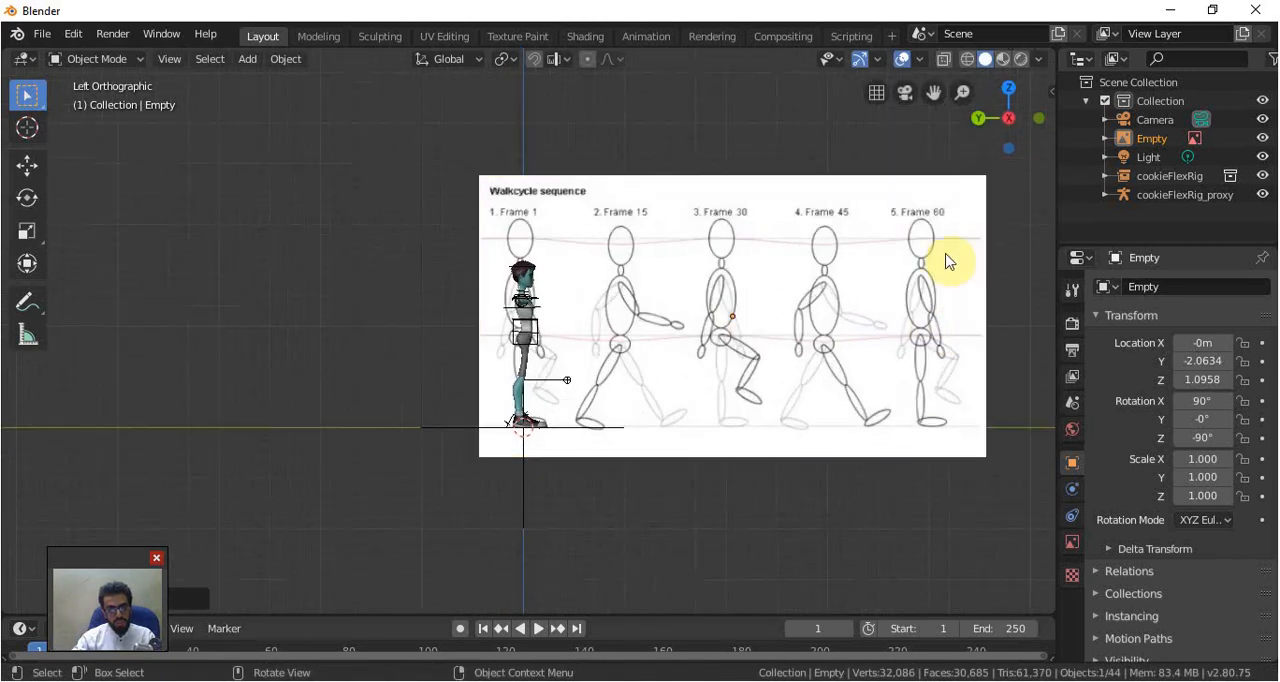
{"action": "key", "text": "s"}
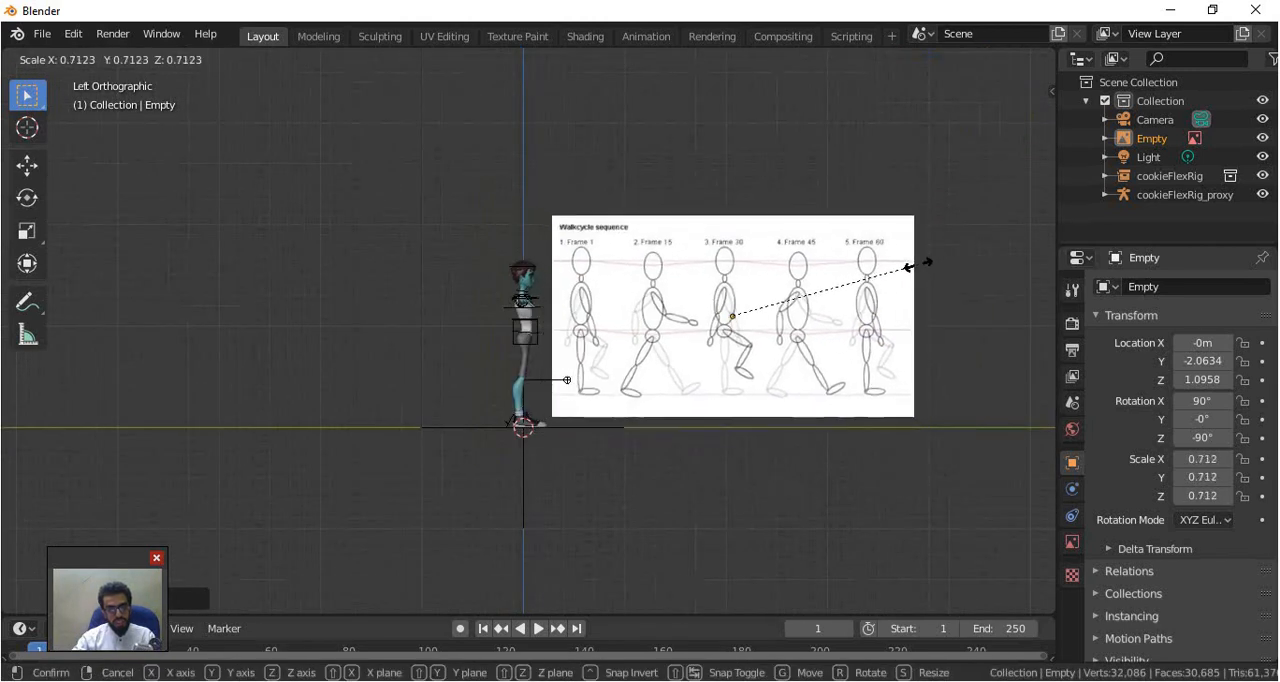
{"action": "left_click", "coordinate": [795, 302]}
{"action": "key", "text": "g"}
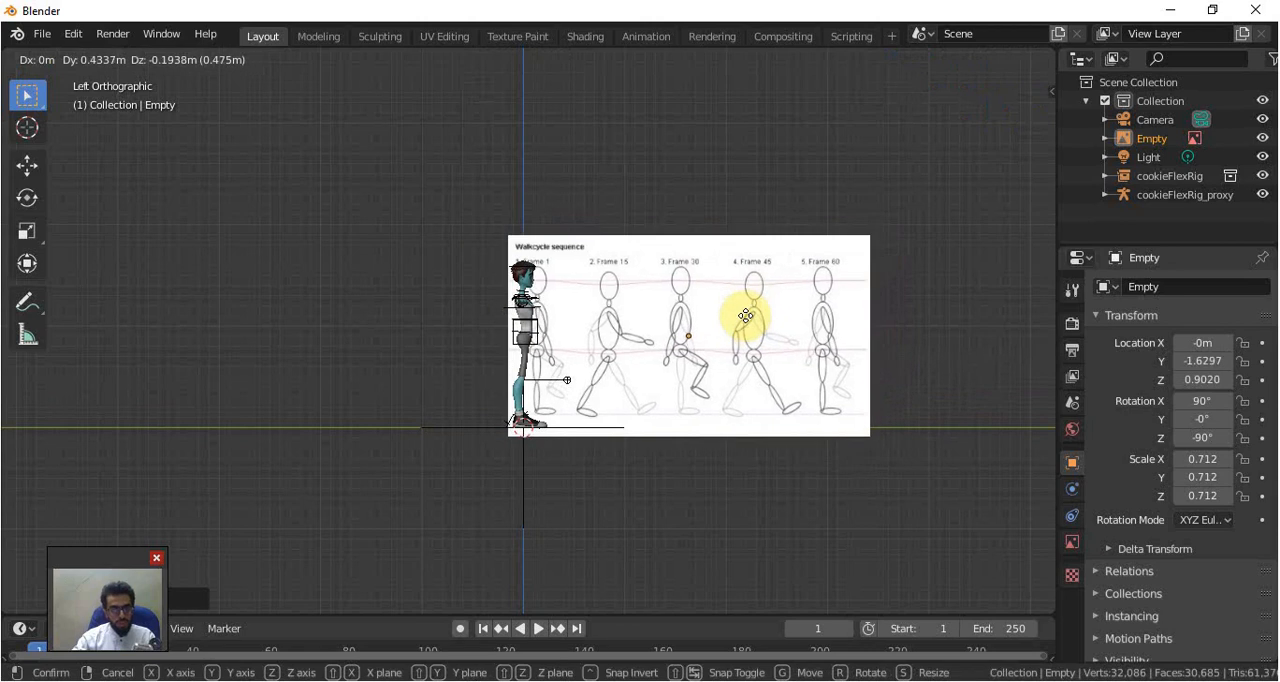
{"action": "left_click", "coordinate": [748, 321]}
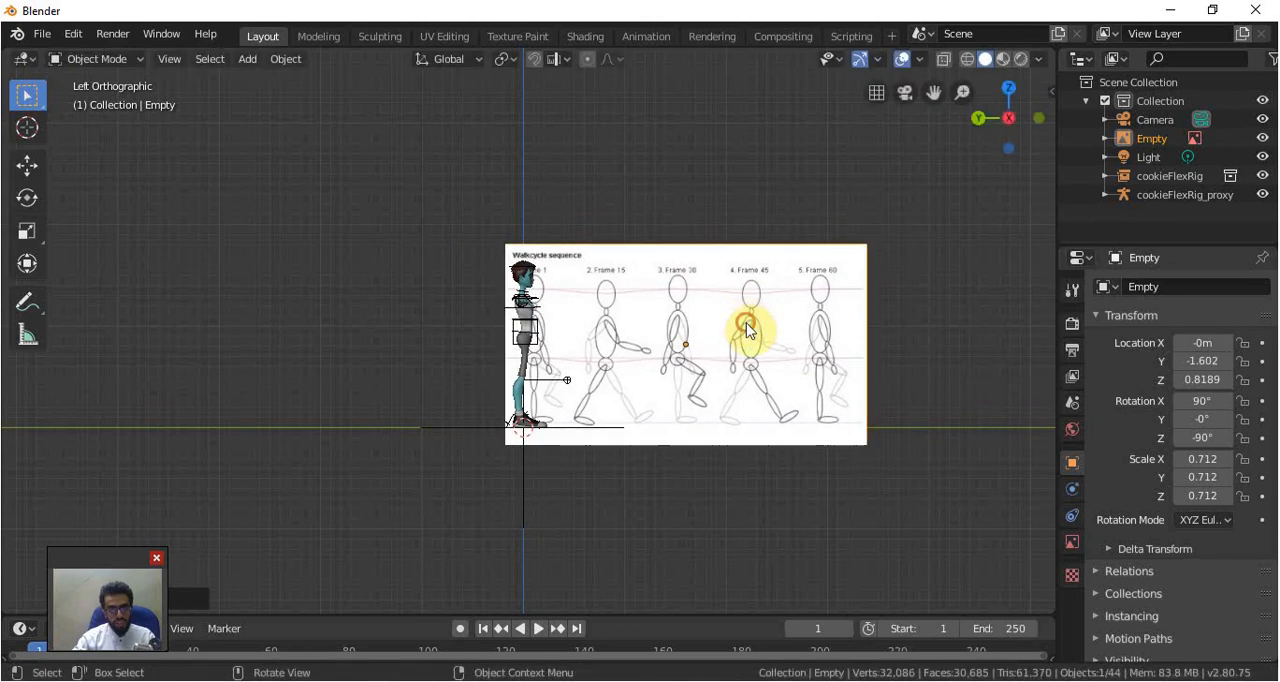
Rescale the reference image to about 0.789 and move it to about Y -1.657, Z 0.847, matching Frame 1 to the character
{"action": "key", "text": "s"}
{"action": "left_click", "coordinate": [848, 283]}
{"action": "key", "text": "s"}
{"action": "left_click", "coordinate": [760, 305]}
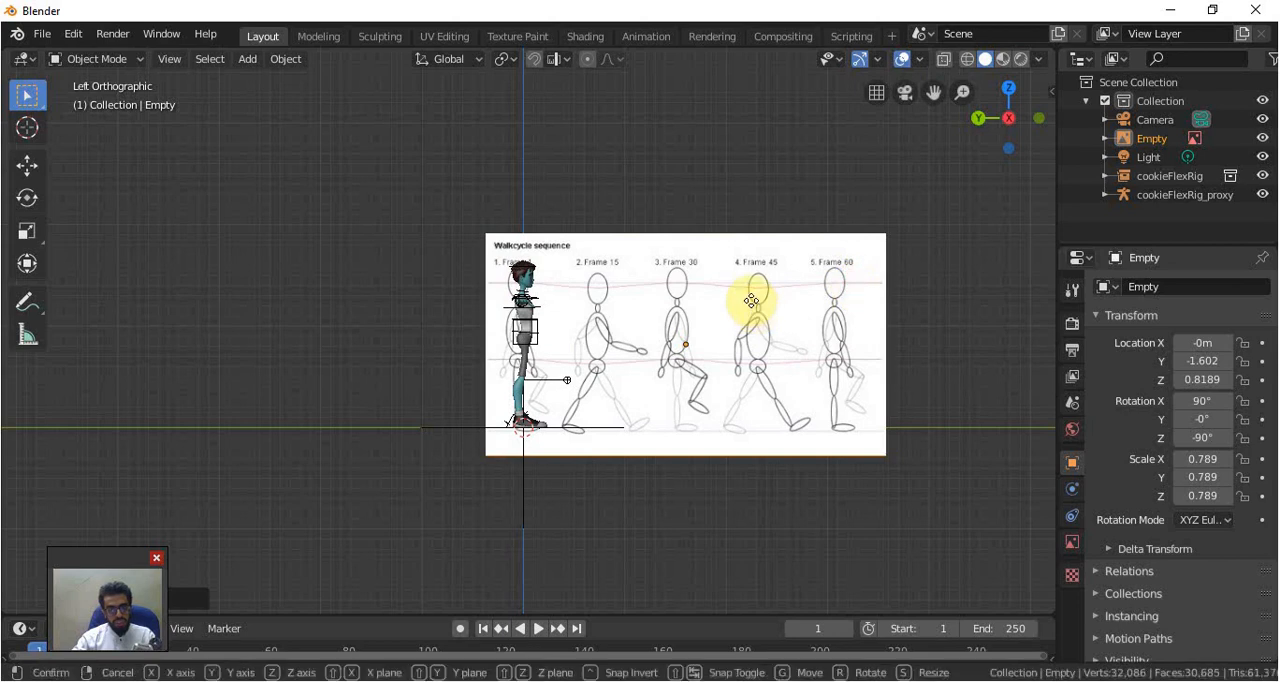
{"action": "key", "text": "g"}
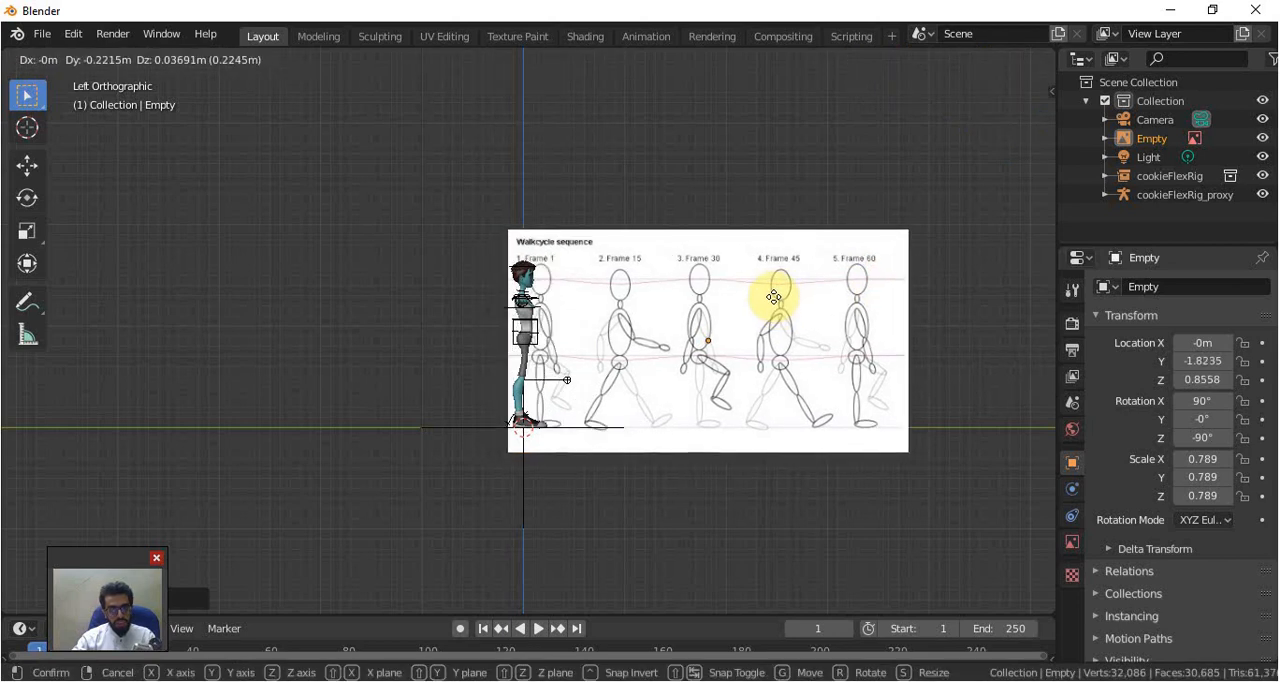
{"action": "left_click", "coordinate": [757, 298]}
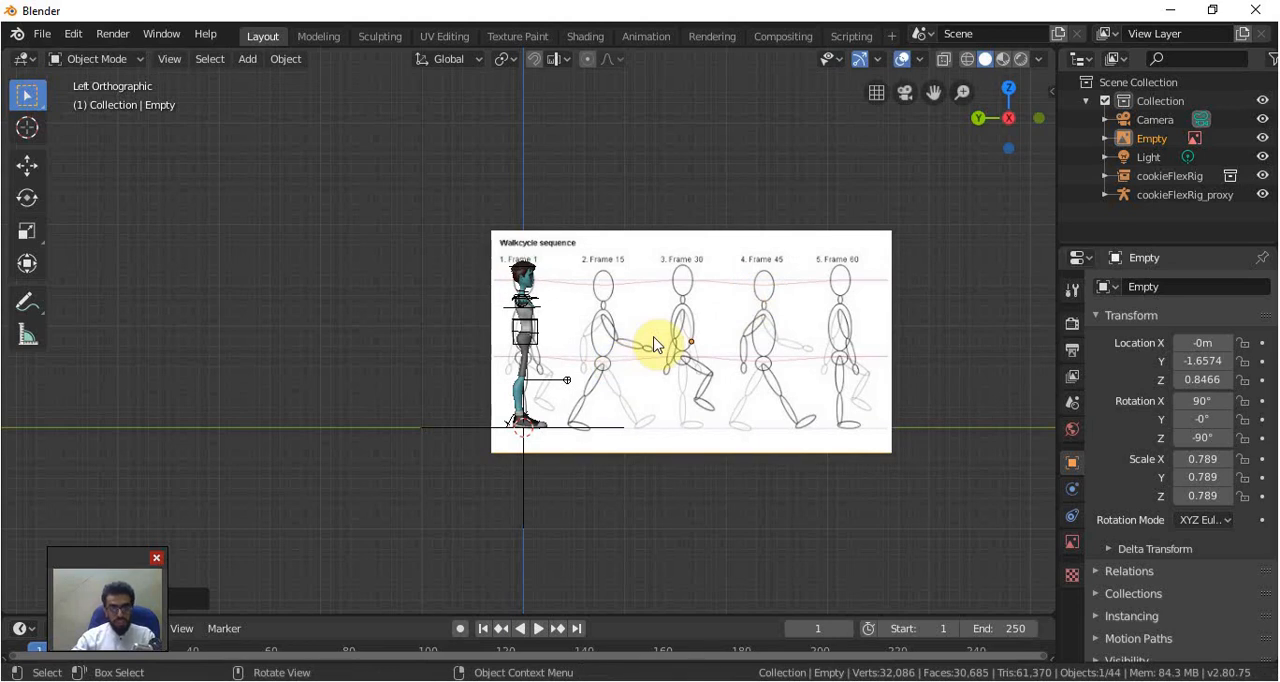
Check the character in front and left views, select the cookieFlexRig_proxy armature and switch it to Pose Mode
{"action": "key", "text": "KP_1"}
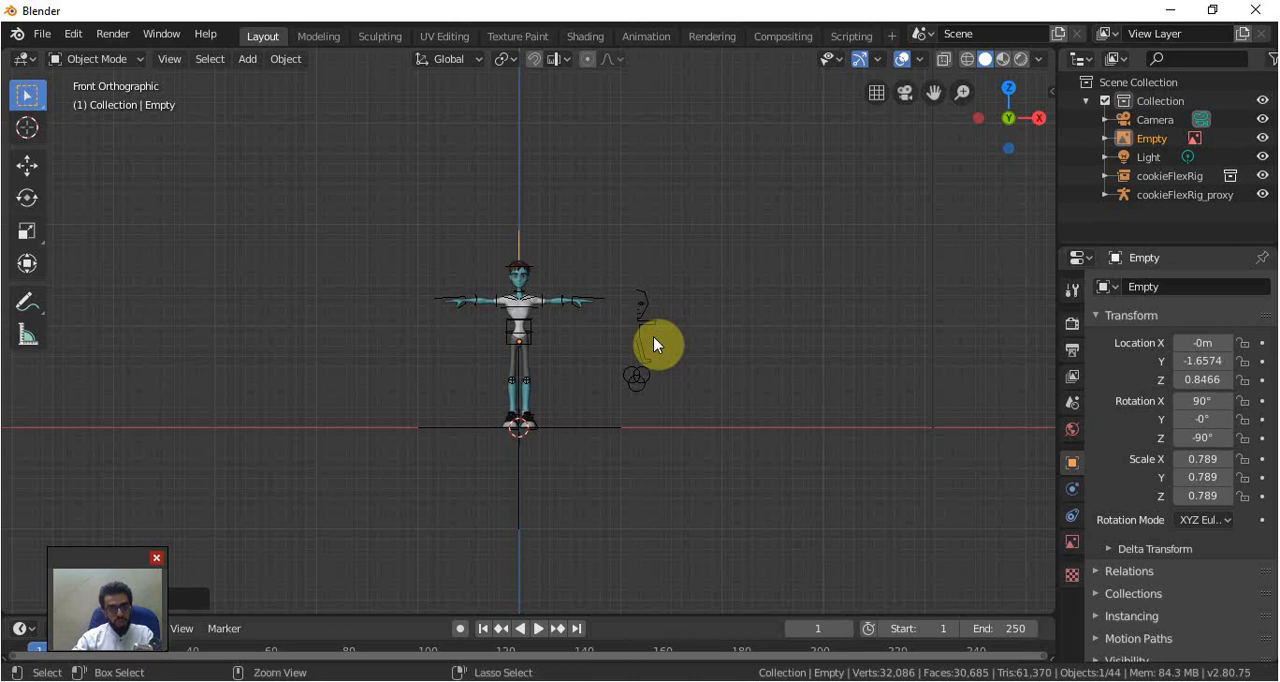
{"action": "key", "text": "ctrl+KP_3"}
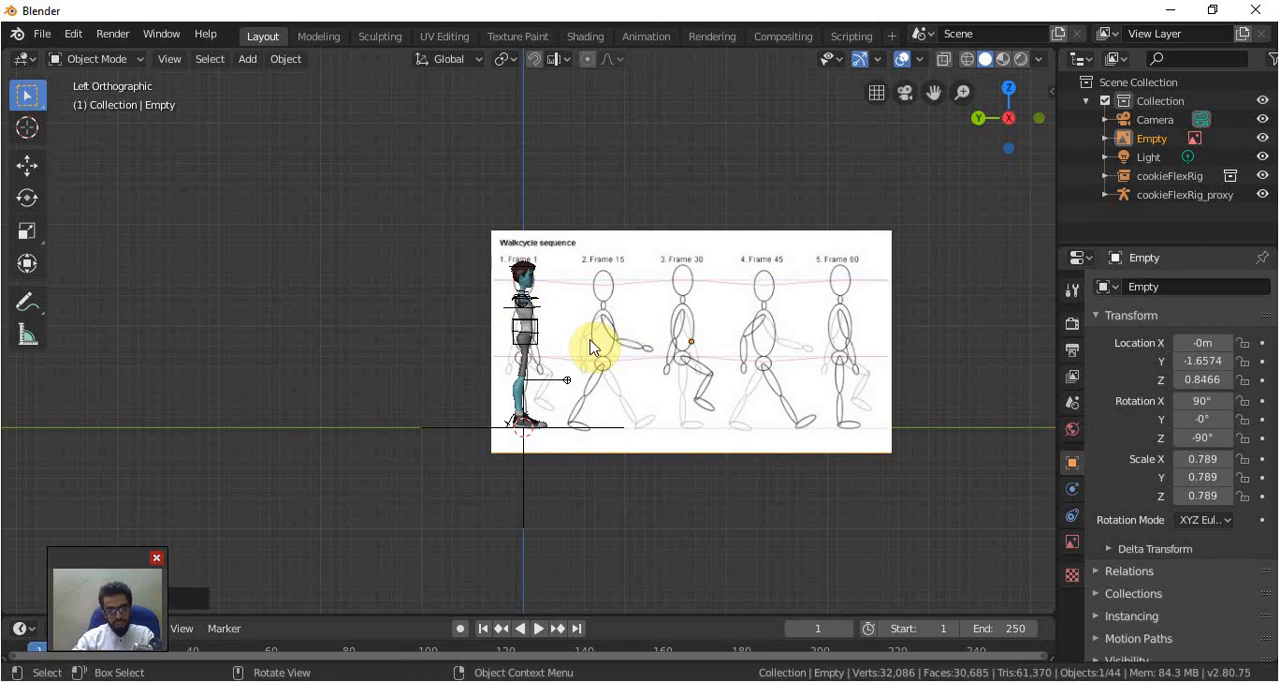
{"action": "key", "text": "KP_1"}
{"action": "left_click", "coordinate": [558, 268]}
{"action": "left_click", "coordinate": [131, 60]}
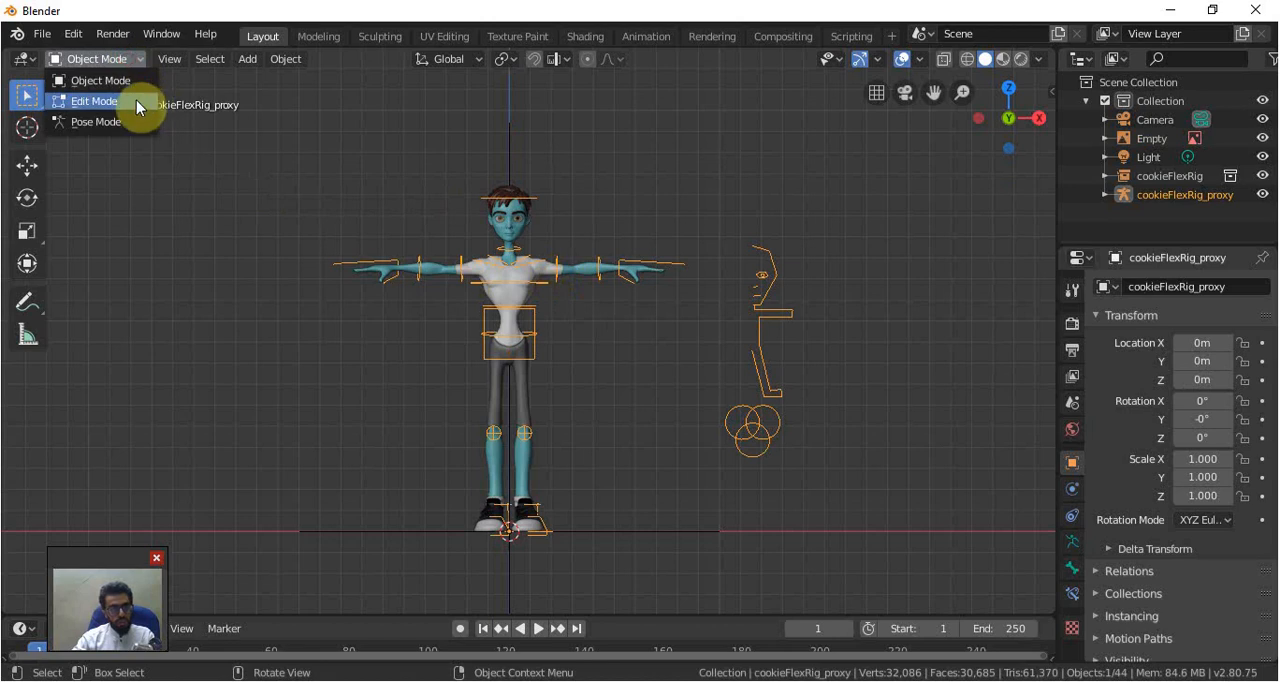
{"action": "left_click", "coordinate": [120, 119]}
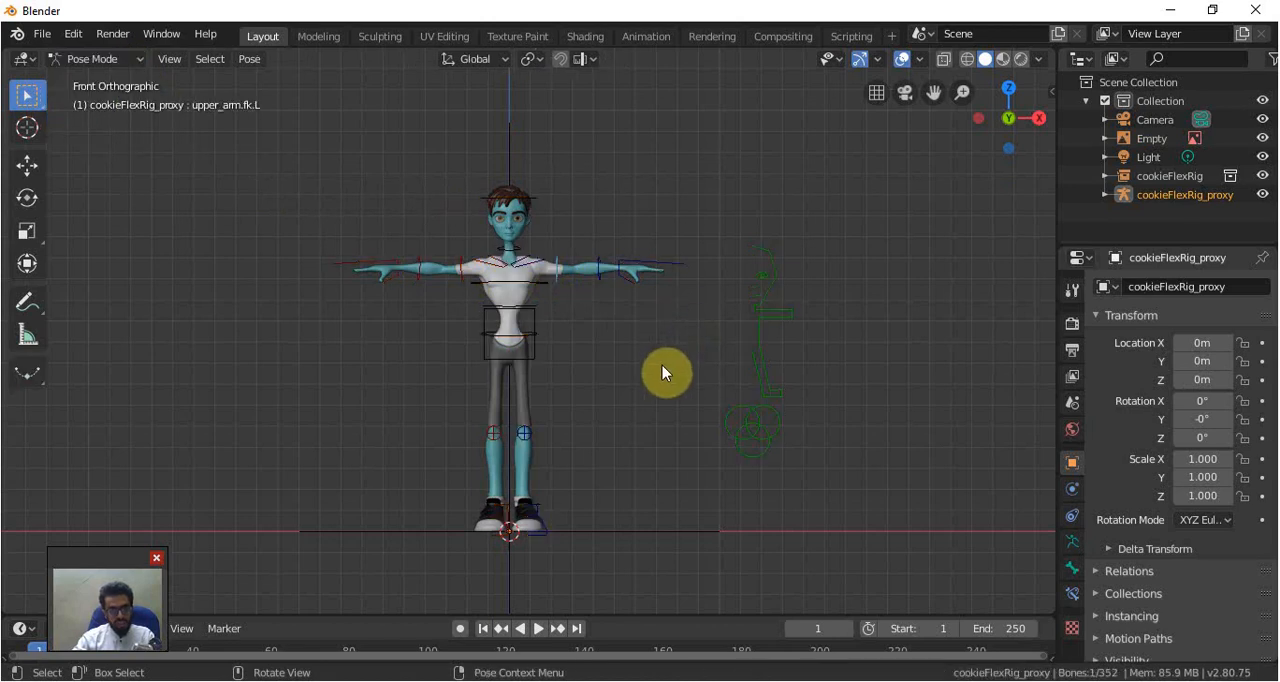
Rotate the left and right upper arm FK controls down in front view so both arms hang beside the body
{"action": "key", "text": "r"}
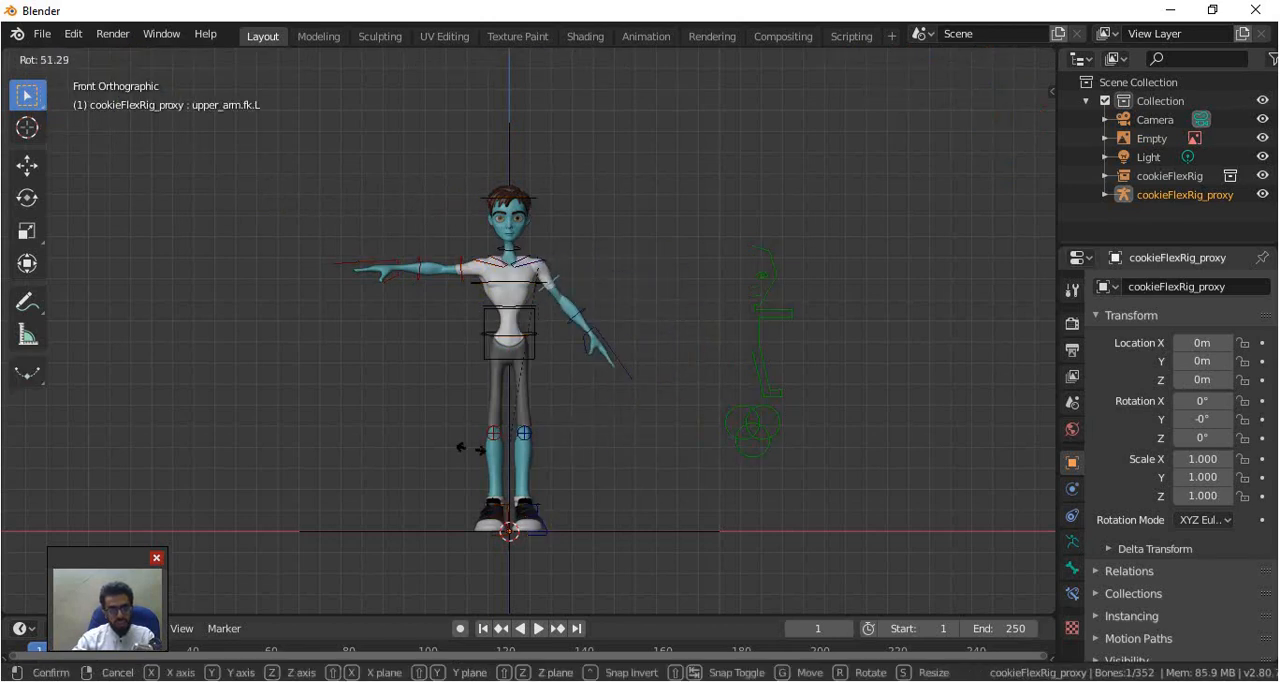
{"action": "left_click", "coordinate": [382, 276]}
{"action": "left_click", "coordinate": [453, 270]}
{"action": "left_click", "coordinate": [476, 248]}
{"action": "key", "text": "r"}
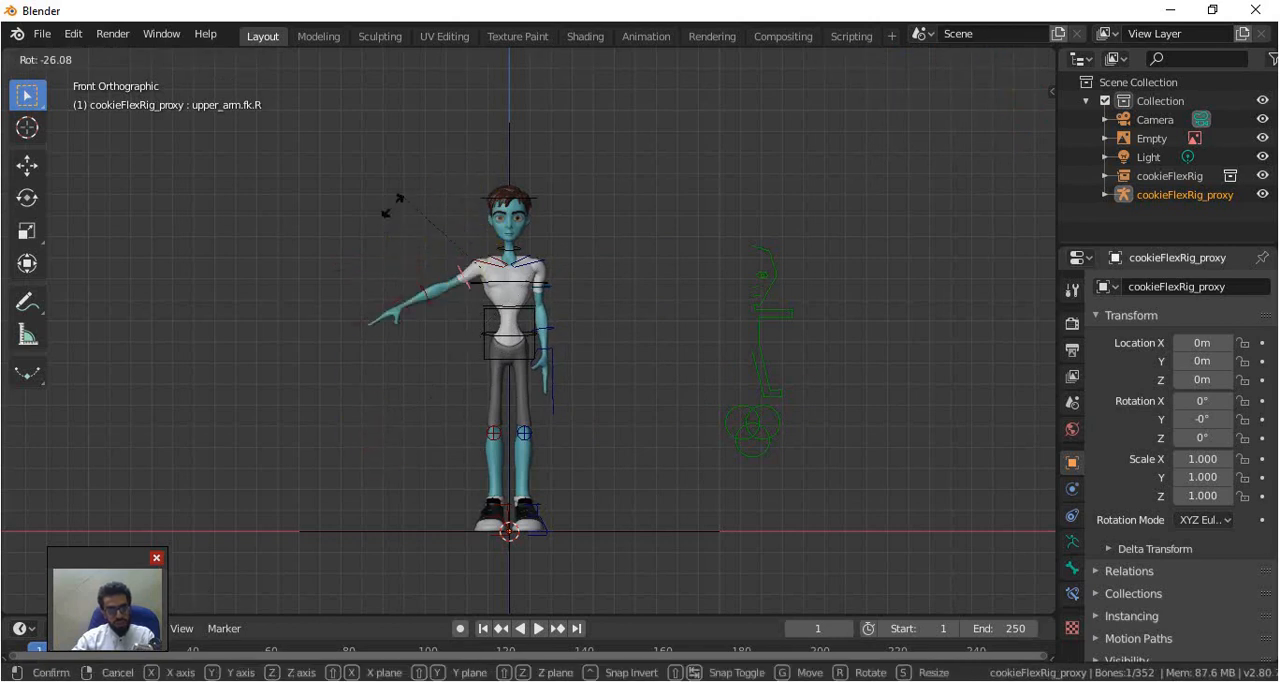
{"action": "left_click", "coordinate": [421, 292]}
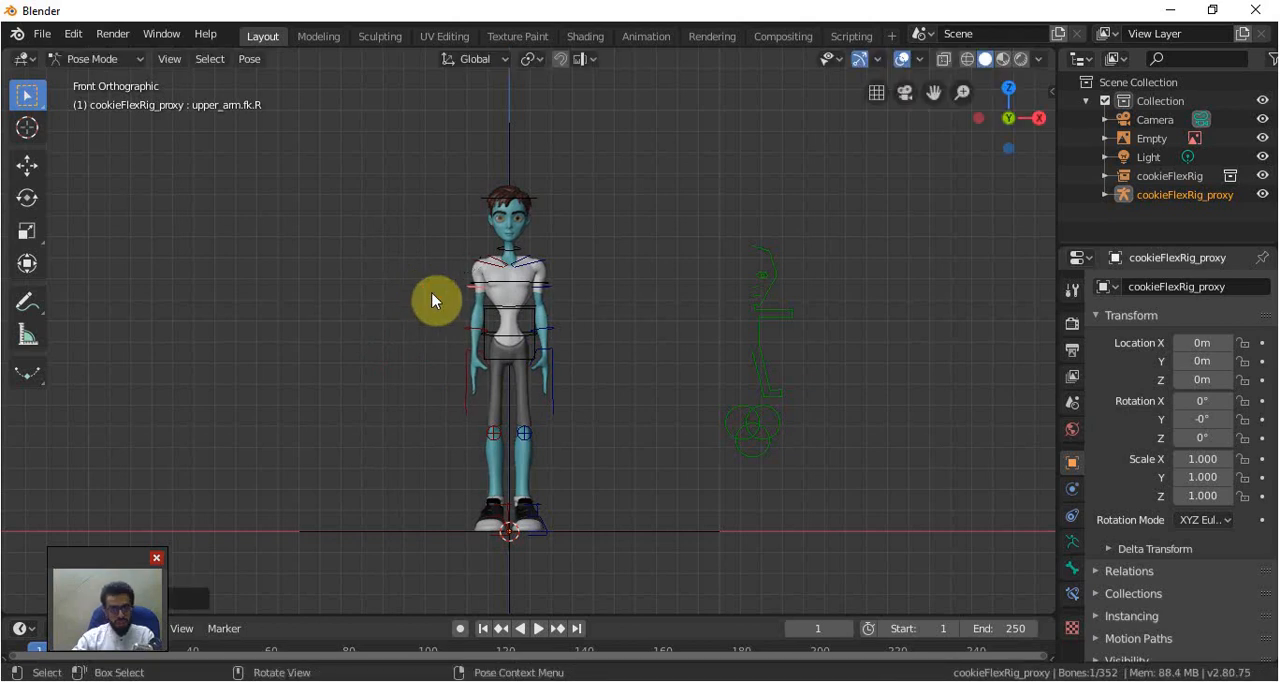
Compare the character with the reference in left view, examine the full walk cycle in Windows Photo Viewer and return to the new Blender scene
{"action": "key", "text": "ctrl+KP_3"}
{"action": "scroll", "coordinate": [571, 329], "scroll_direction": "up", "scroll_amount": 4}
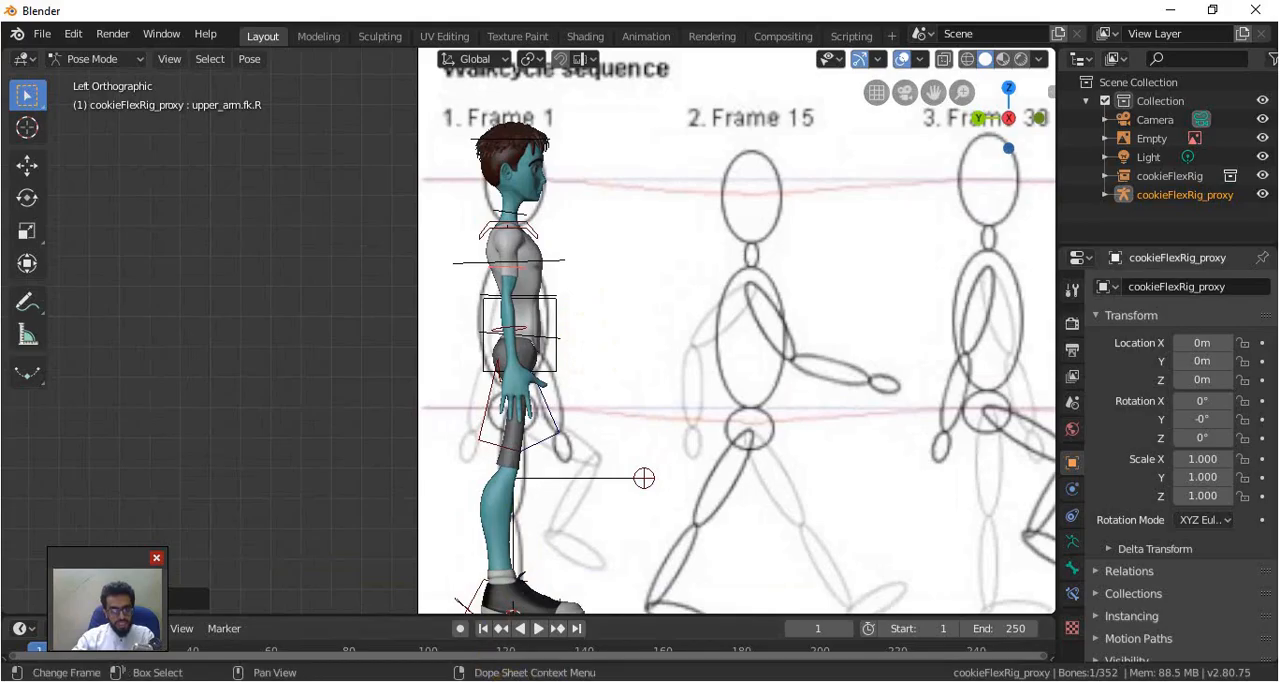
{"action": "left_click", "coordinate": [482, 680]}
{"action": "scroll", "coordinate": [490, 430], "scroll_direction": "up", "scroll_amount": 1}
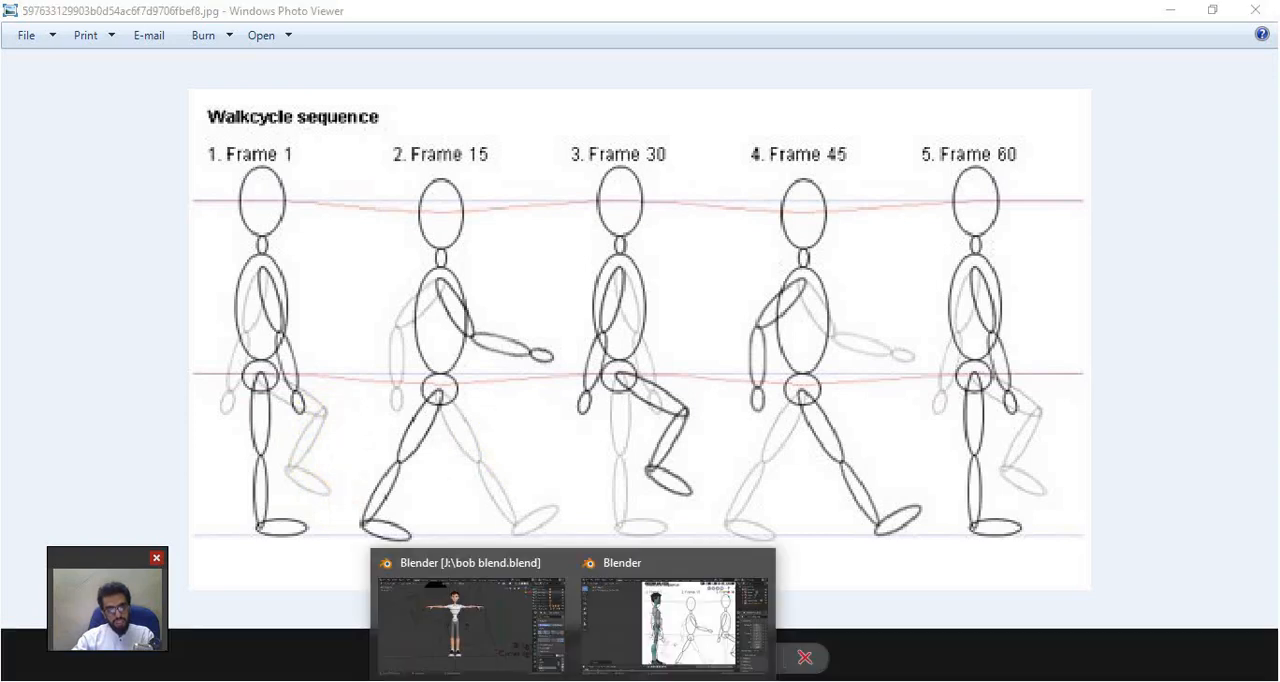
{"action": "left_click", "coordinate": [650, 600]}
Select the left foot IK control, show the rig sidebar and move the foot about 0.22 m up and forward in left view
{"action": "scroll", "coordinate": [596, 524], "scroll_direction": "down", "scroll_amount": 2}
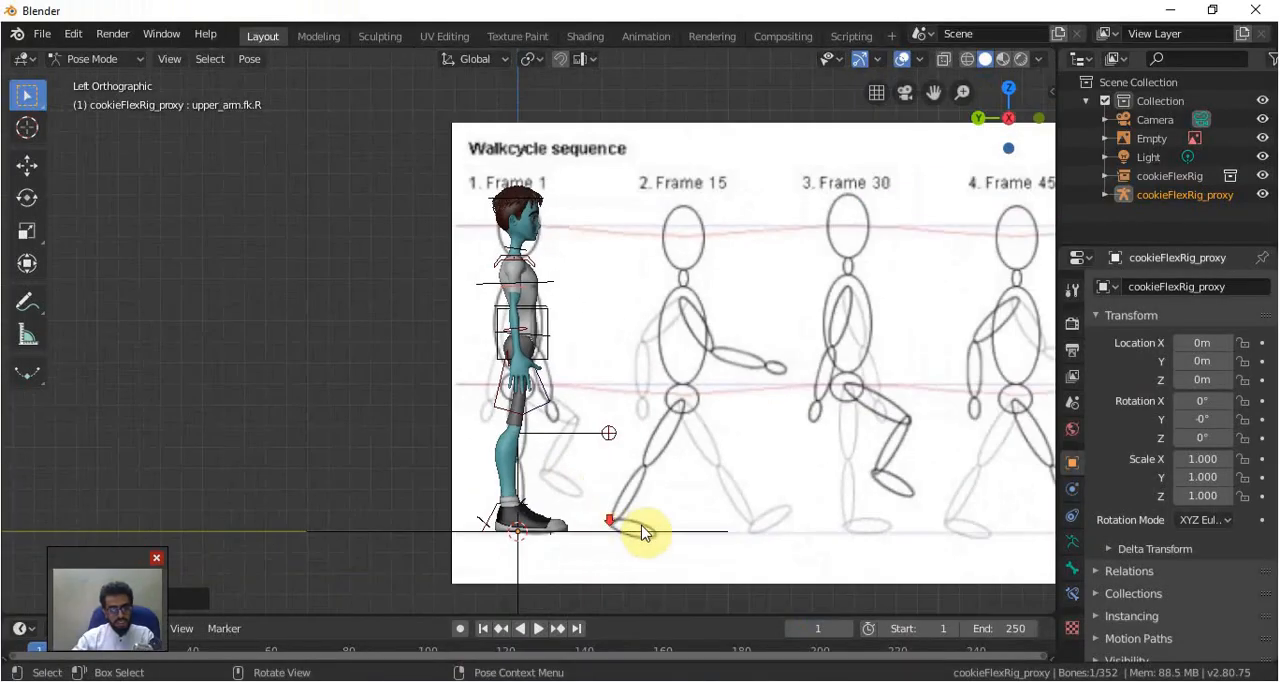
{"action": "middle_click_drag", "start_coordinate": [641, 533], "coordinate": [543, 542]}
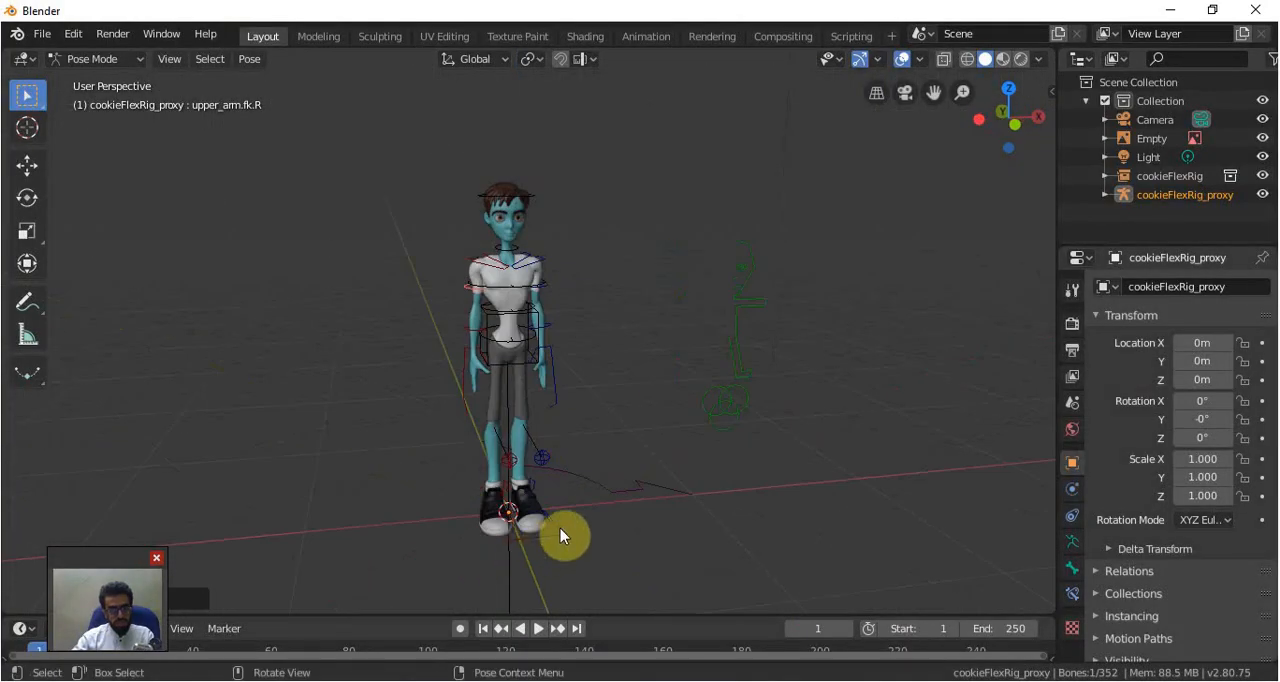
{"action": "left_click", "coordinate": [560, 530]}
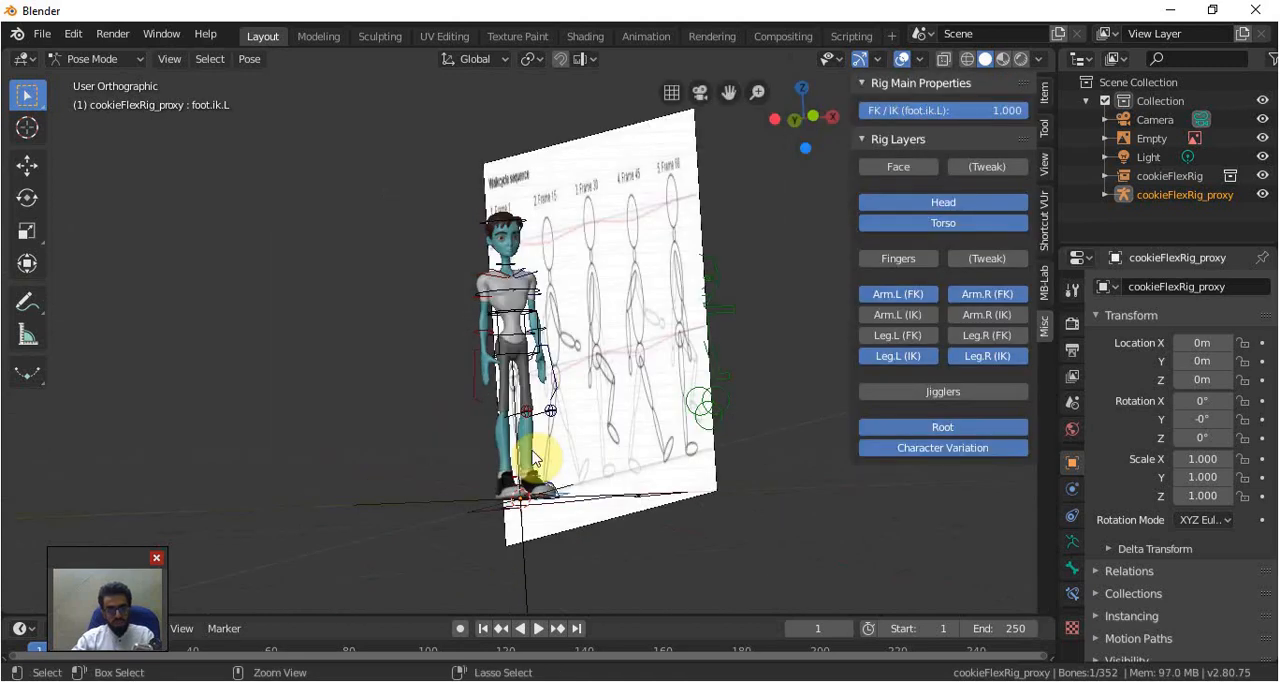
{"action": "key", "text": "ctrl+KP_3"}
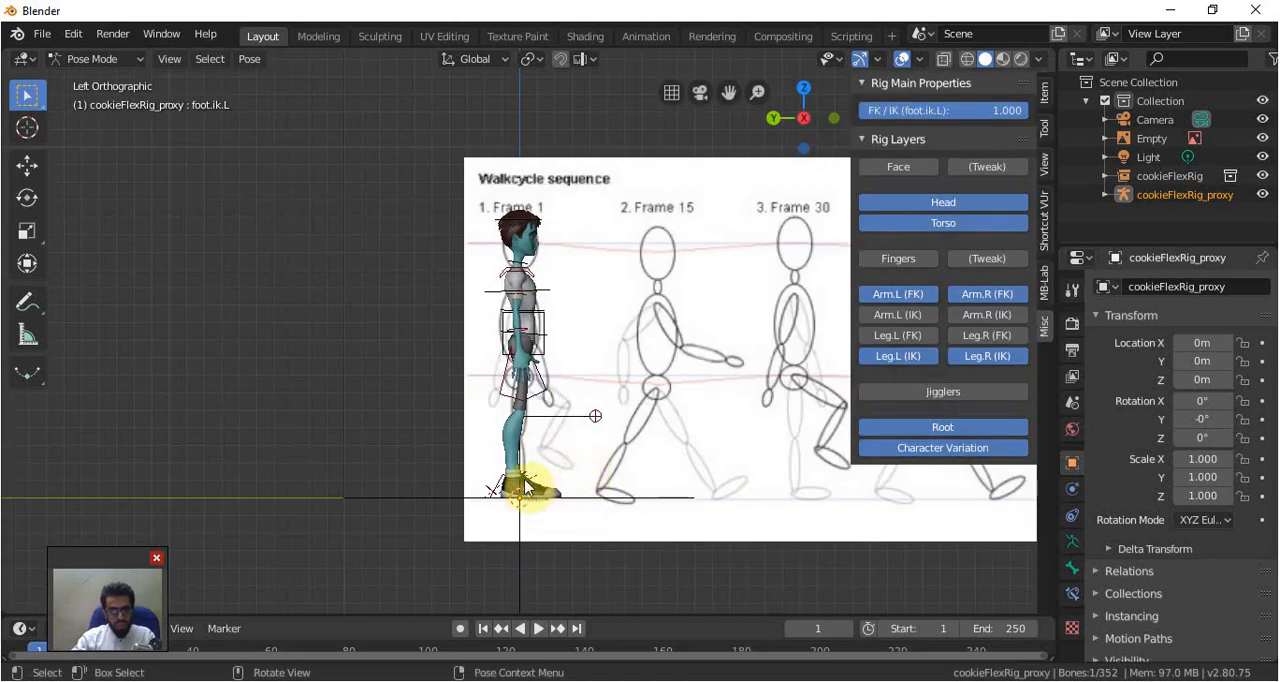
{"action": "key", "text": "g"}
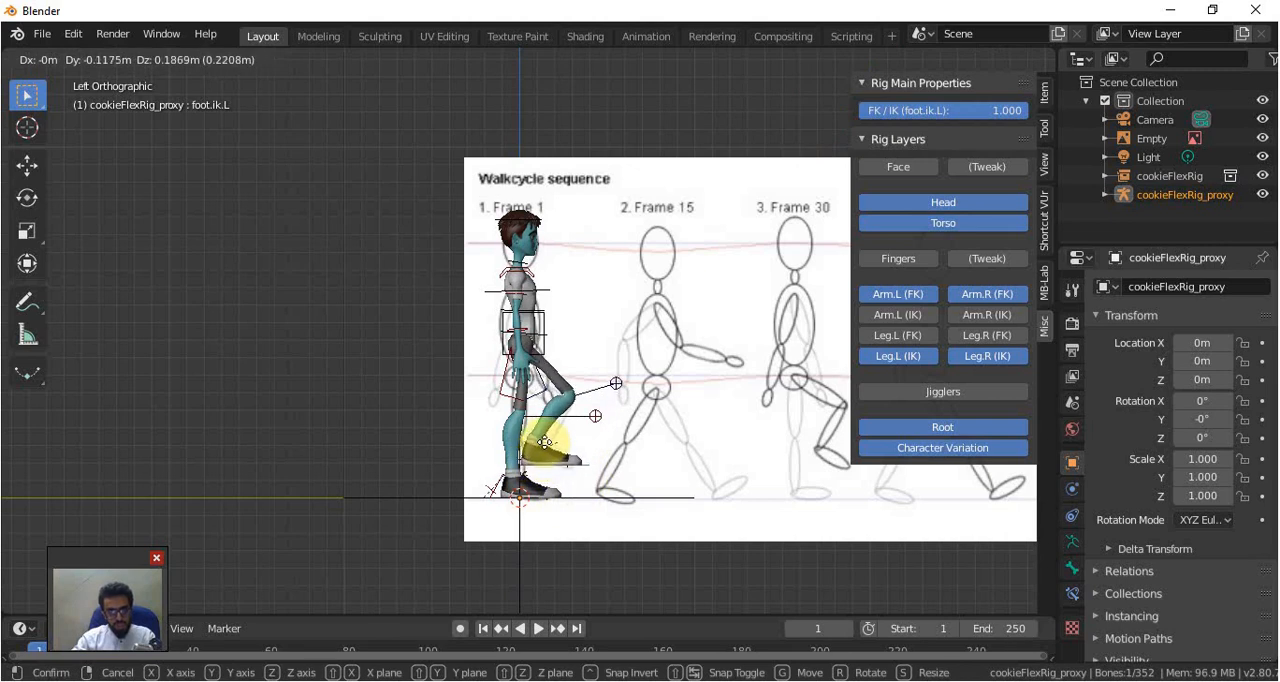
{"action": "left_click", "coordinate": [593, 463]}
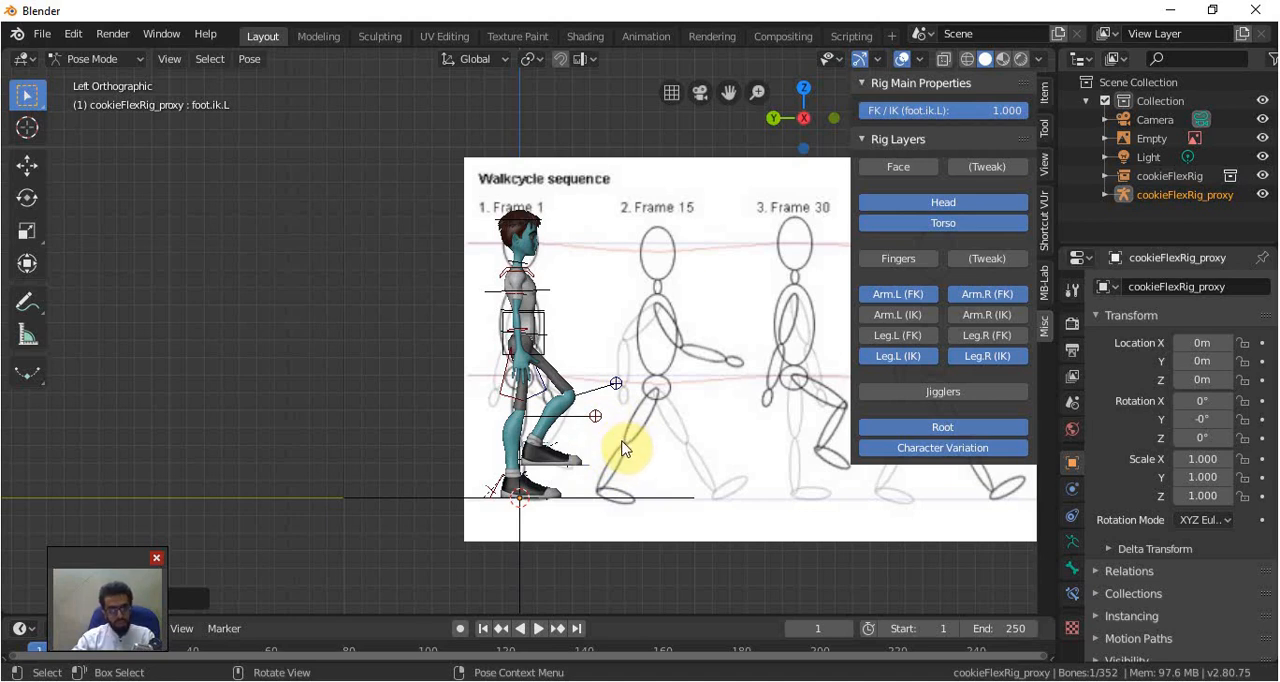
Tilt the raised left foot toe-down and shift it slightly higher to follow the Frame 1 pose
{"action": "key", "text": "r"}
{"action": "left_click", "coordinate": [617, 476]}
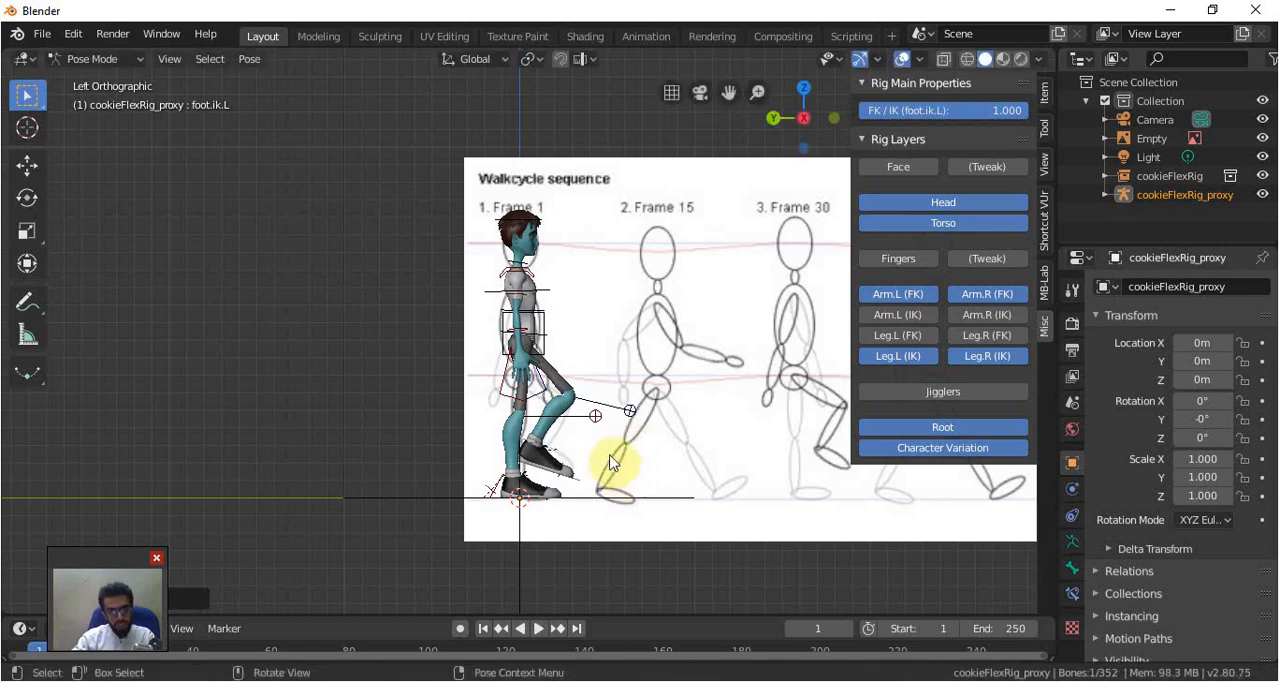
{"action": "key", "text": "g"}
{"action": "left_click", "coordinate": [560, 440]}
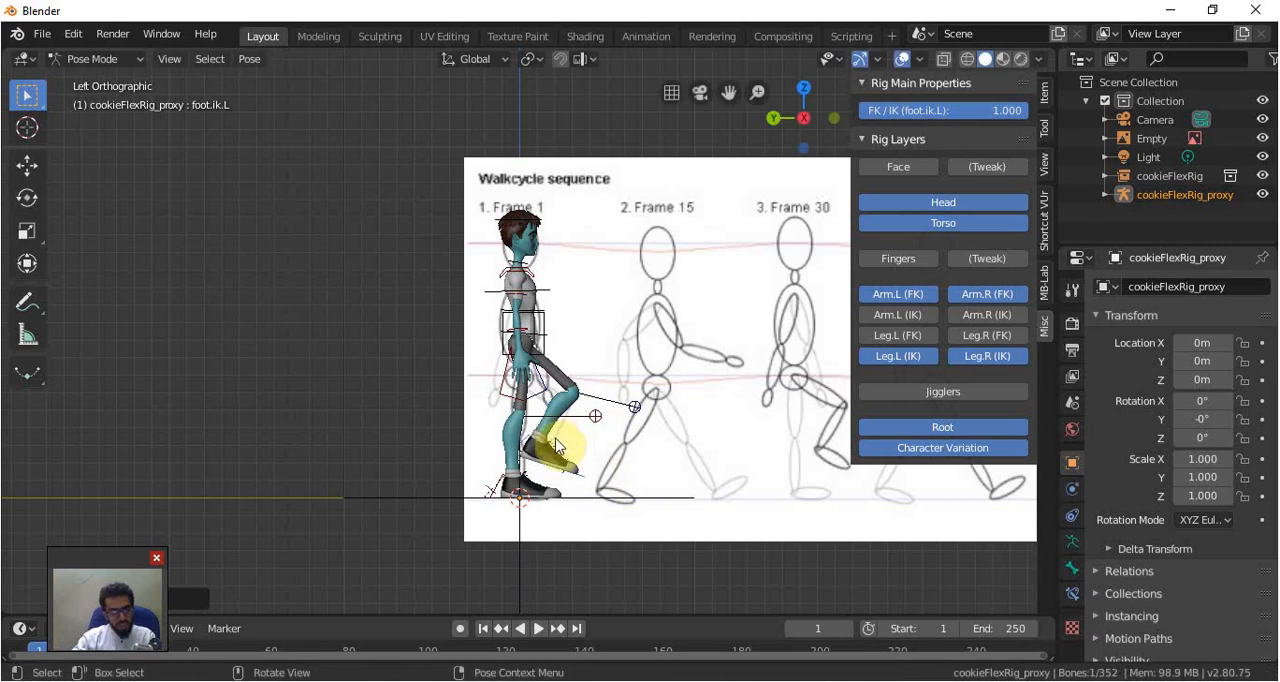
Select the right upper arm FK control and swing the arm forward about 13° in left view, checking it in perspective
{"action": "left_click", "coordinate": [503, 297]}
{"action": "middle_click_drag", "start_coordinate": [529, 323], "coordinate": [482, 308]}
{"action": "left_click", "coordinate": [478, 281]}
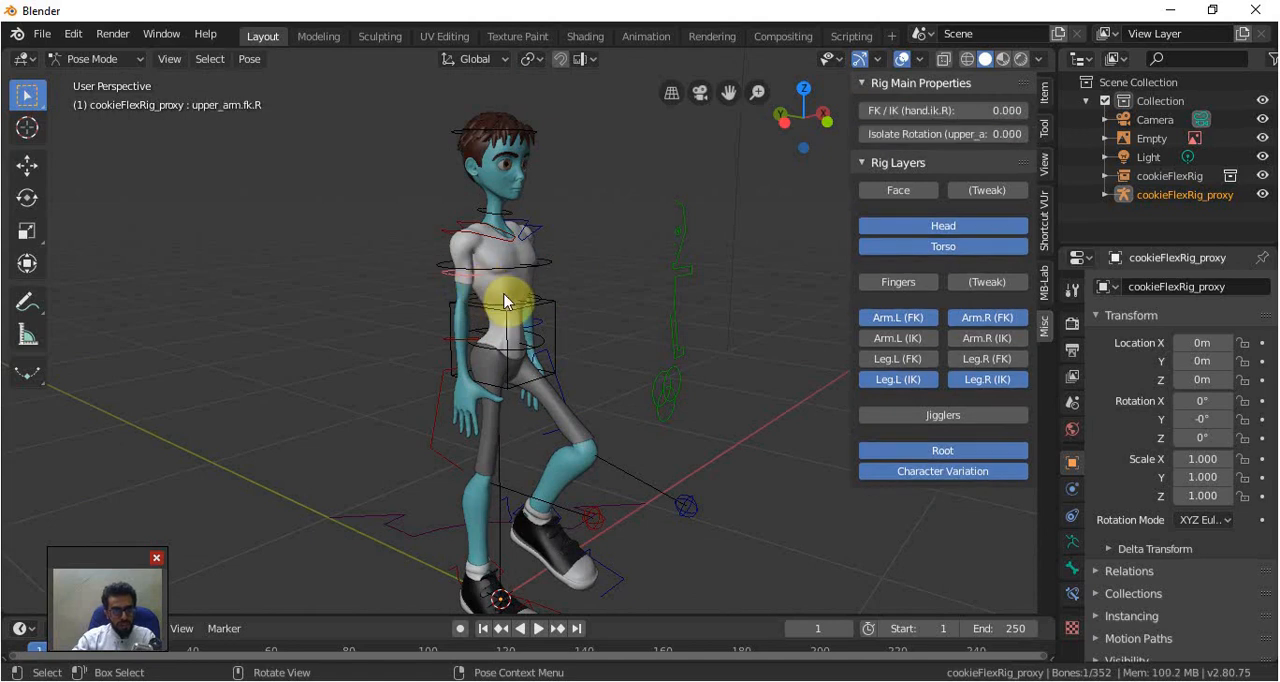
{"action": "key", "text": "ctrl+KP_3"}
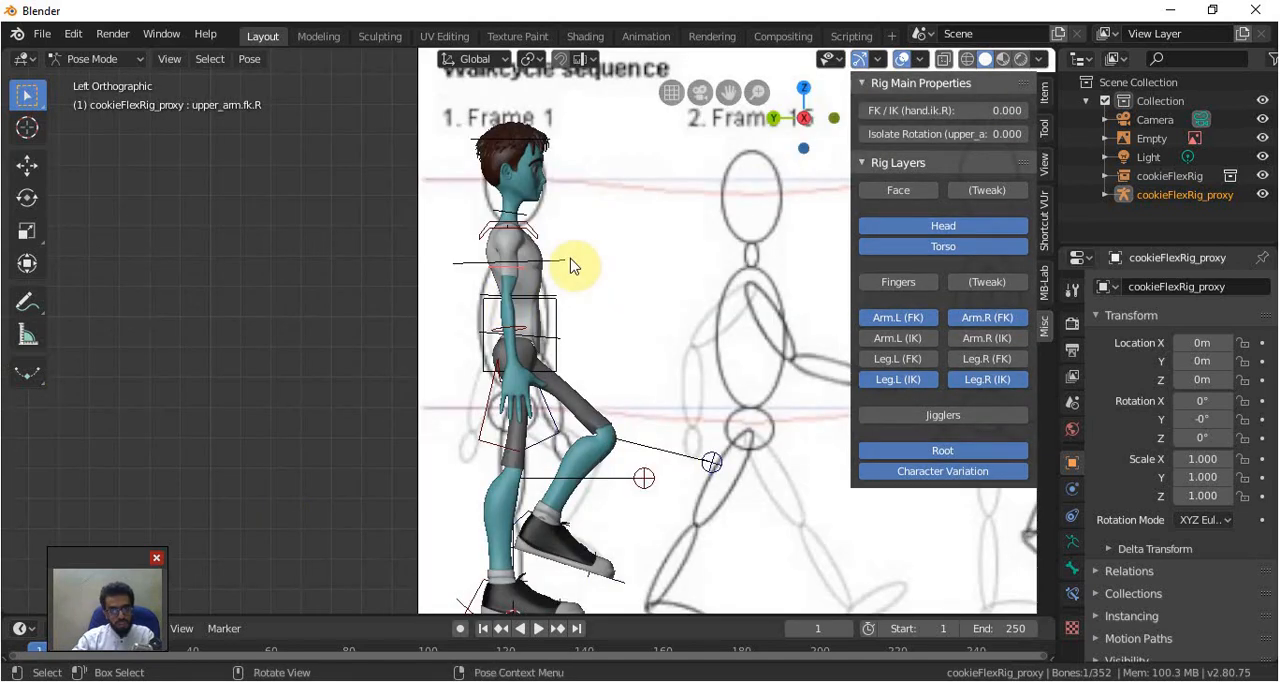
{"action": "key", "text": "r"}
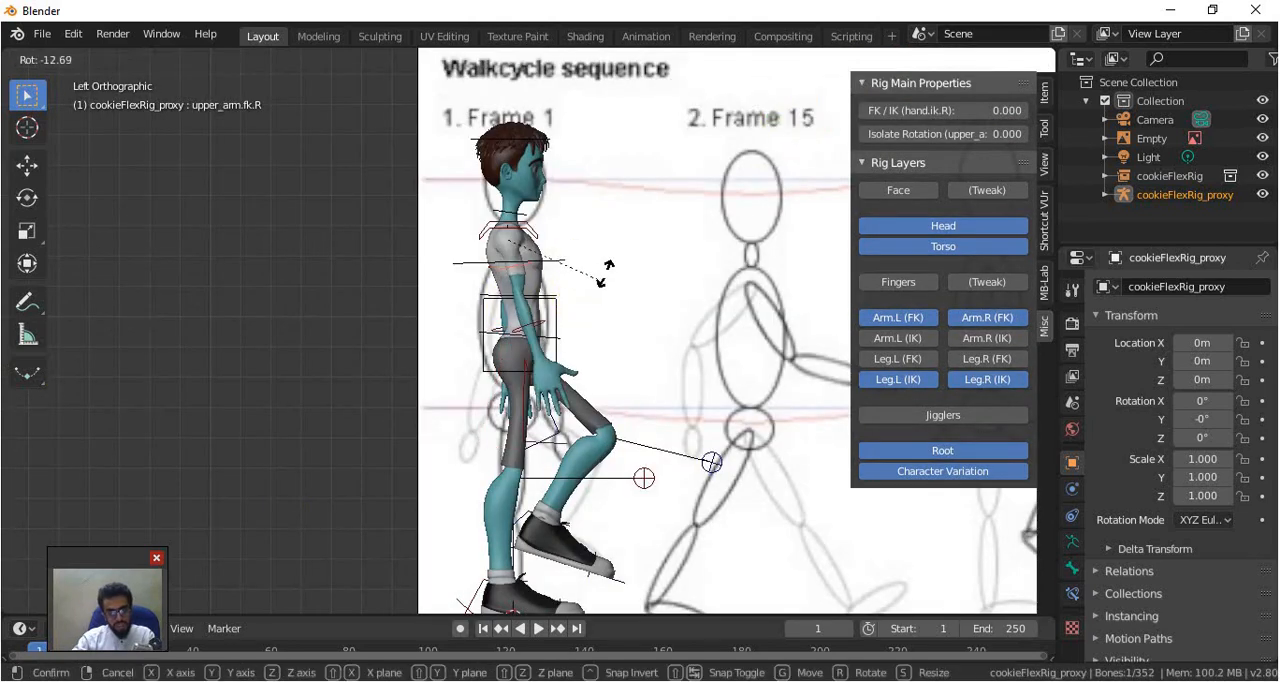
{"action": "left_click", "coordinate": [606, 274]}
{"action": "middle_click_drag", "start_coordinate": [651, 320], "coordinate": [565, 260]}
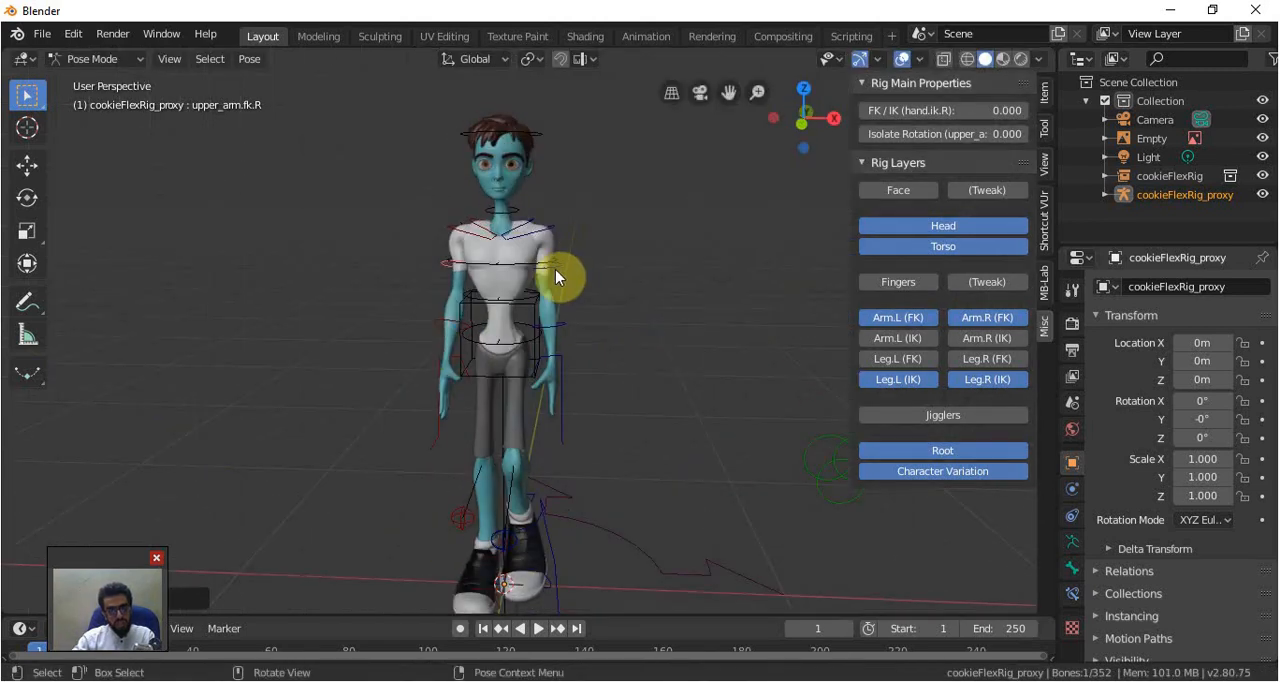
Select the left upper arm FK control and swing the arm backward in left view to follow the Frame 1 pose
{"action": "left_click", "coordinate": [555, 269]}
{"action": "key", "text": "ctrl+KP_3"}
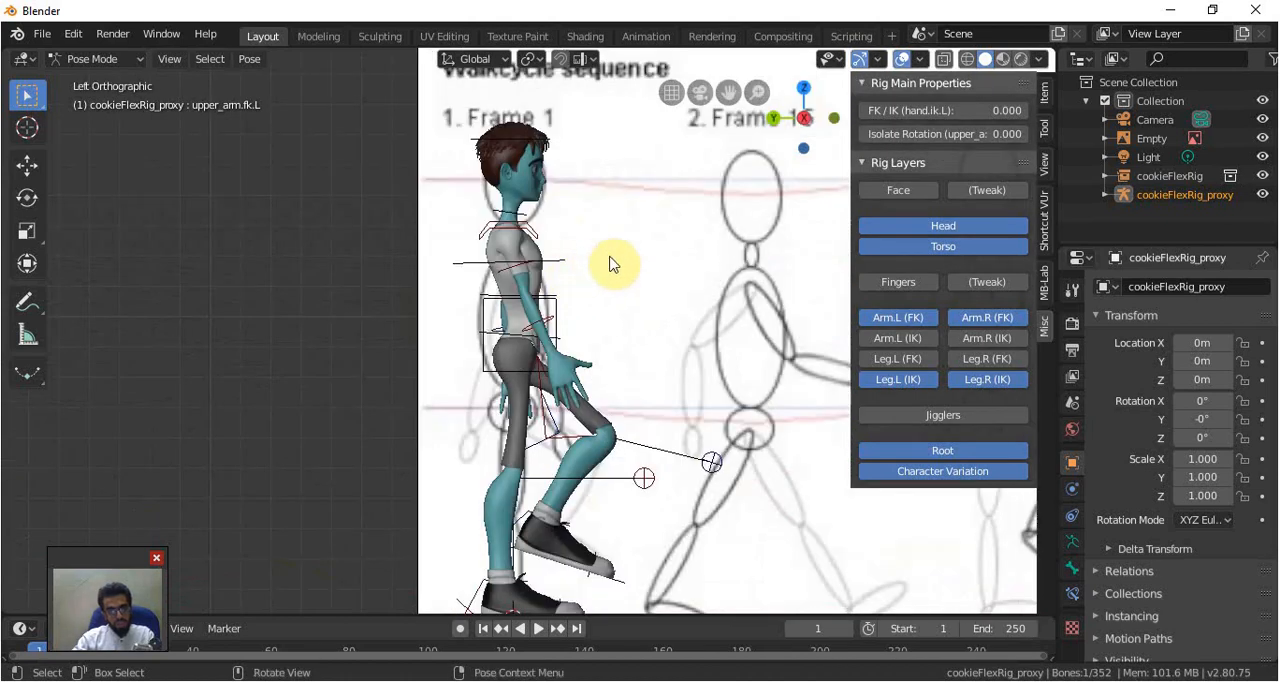
{"action": "key", "text": "r"}
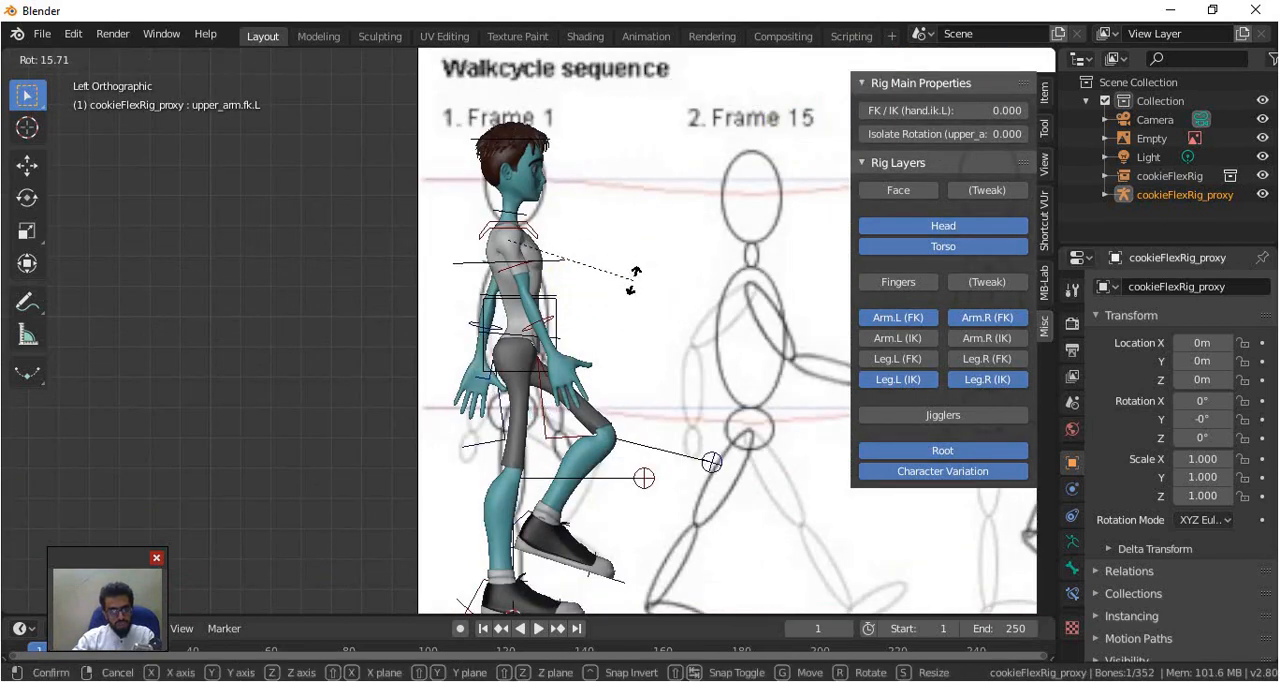
{"action": "left_click", "coordinate": [677, 334]}
{"action": "scroll", "coordinate": [677, 341], "scroll_direction": "down", "scroll_amount": 2}
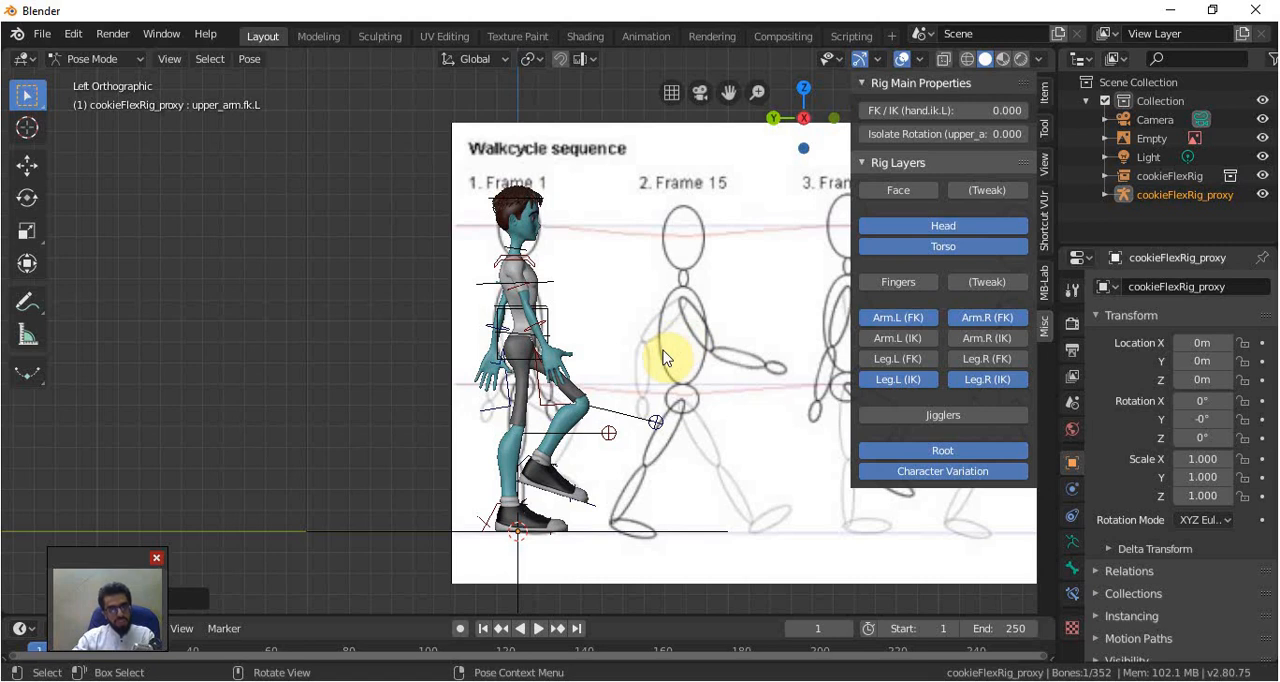
Hide the rig sidebar, enlarge the timeline and insert a LocRotScale keyframe on all visible rig controls at frame 1
{"action": "left_click", "coordinate": [540, 316]}
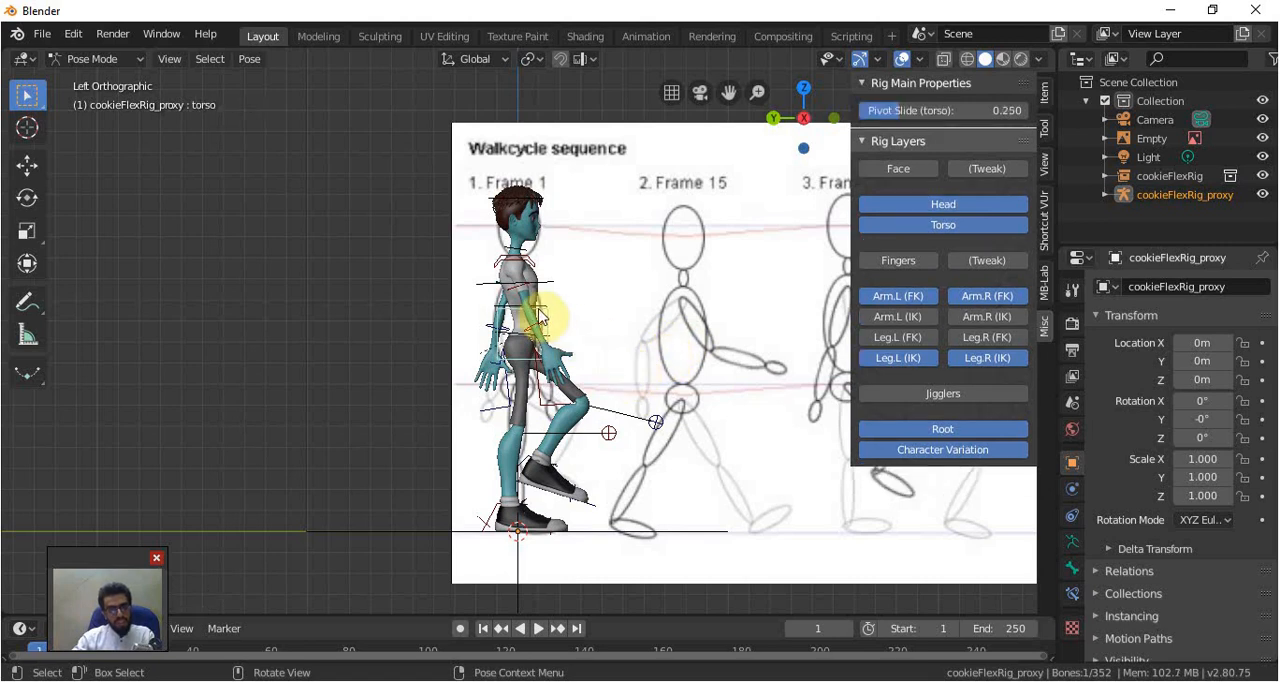
{"action": "key", "text": "n"}
{"action": "key", "text": "a"}
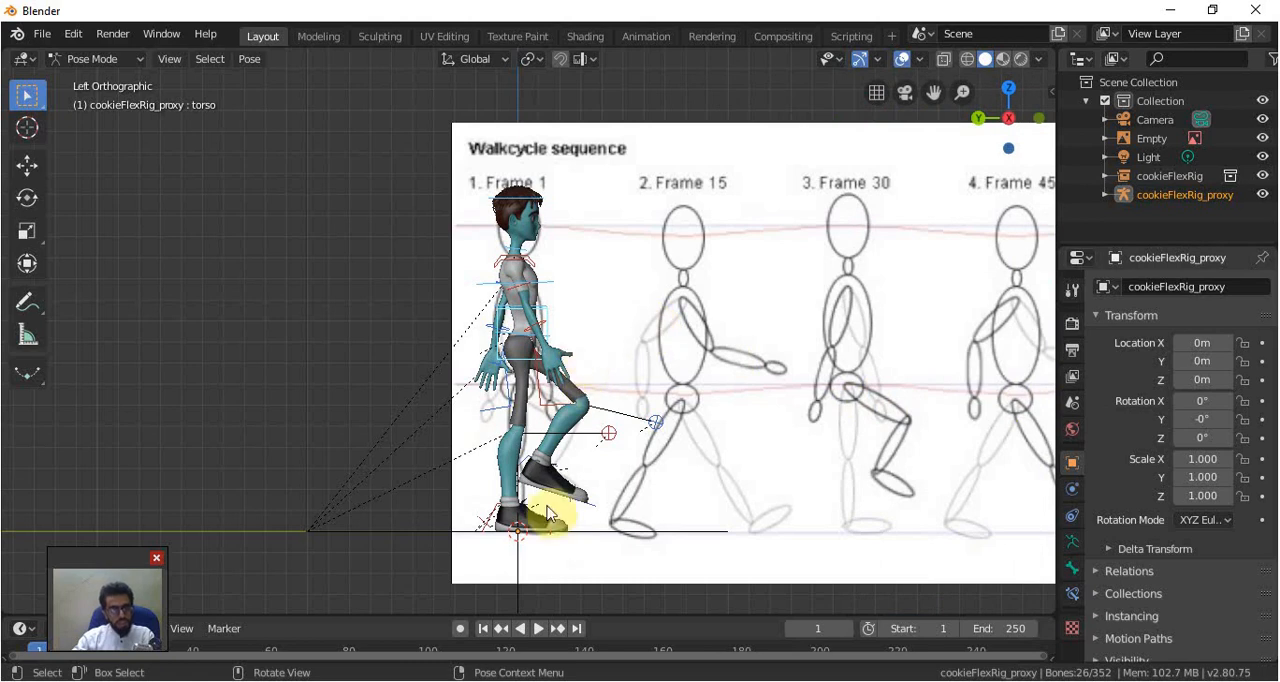
{"action": "left_click_drag", "start_coordinate": [623, 613], "coordinate": [651, 571]}
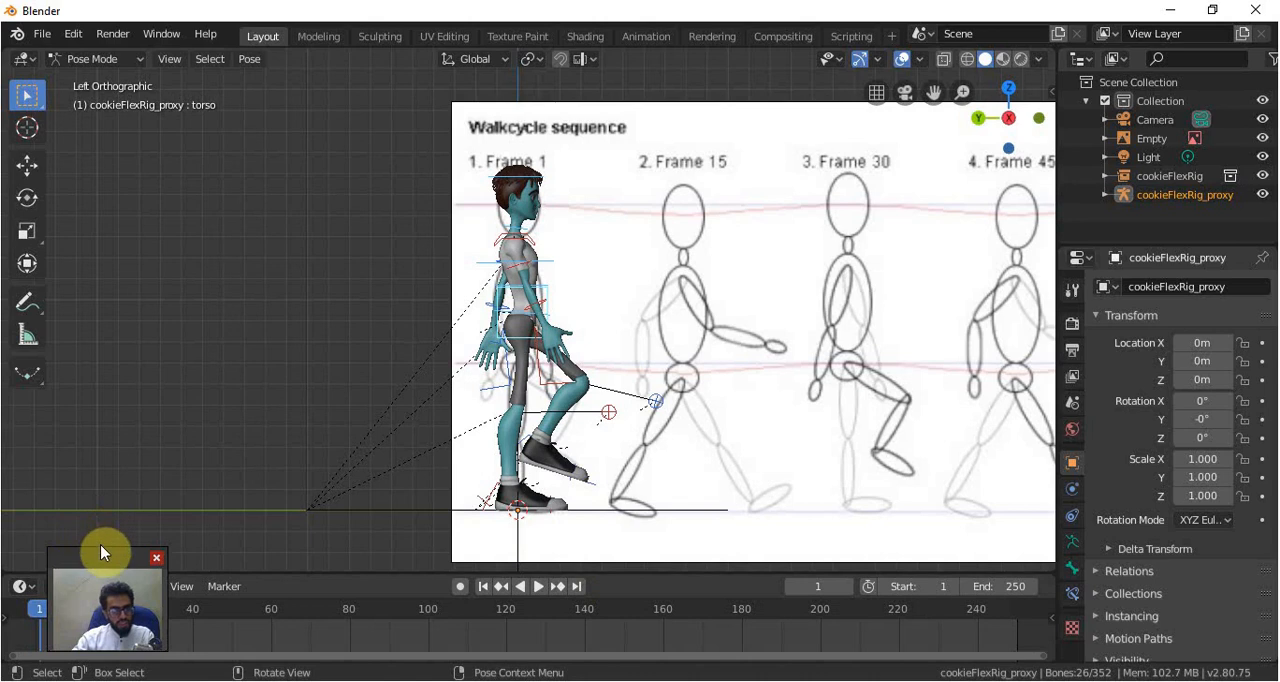
{"action": "left_click_drag", "start_coordinate": [109, 556], "coordinate": [113, 478]}
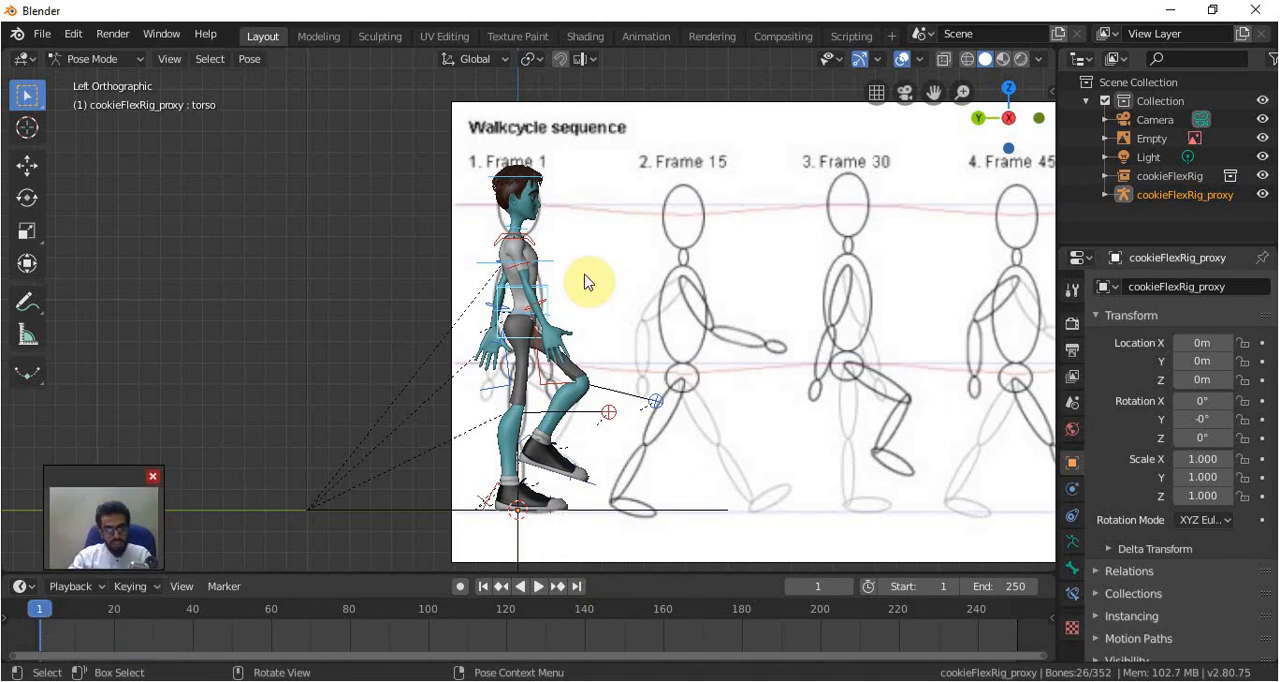
{"action": "key", "text": "i"}
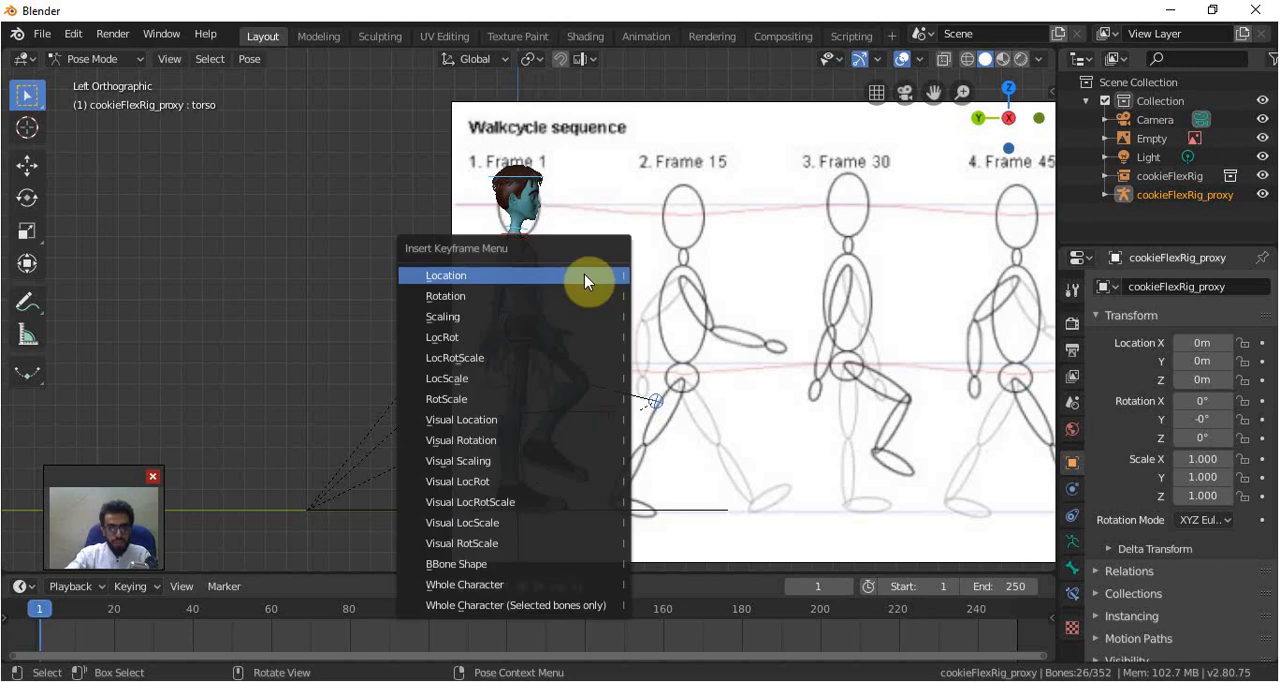
{"action": "left_click", "coordinate": [514, 359]}
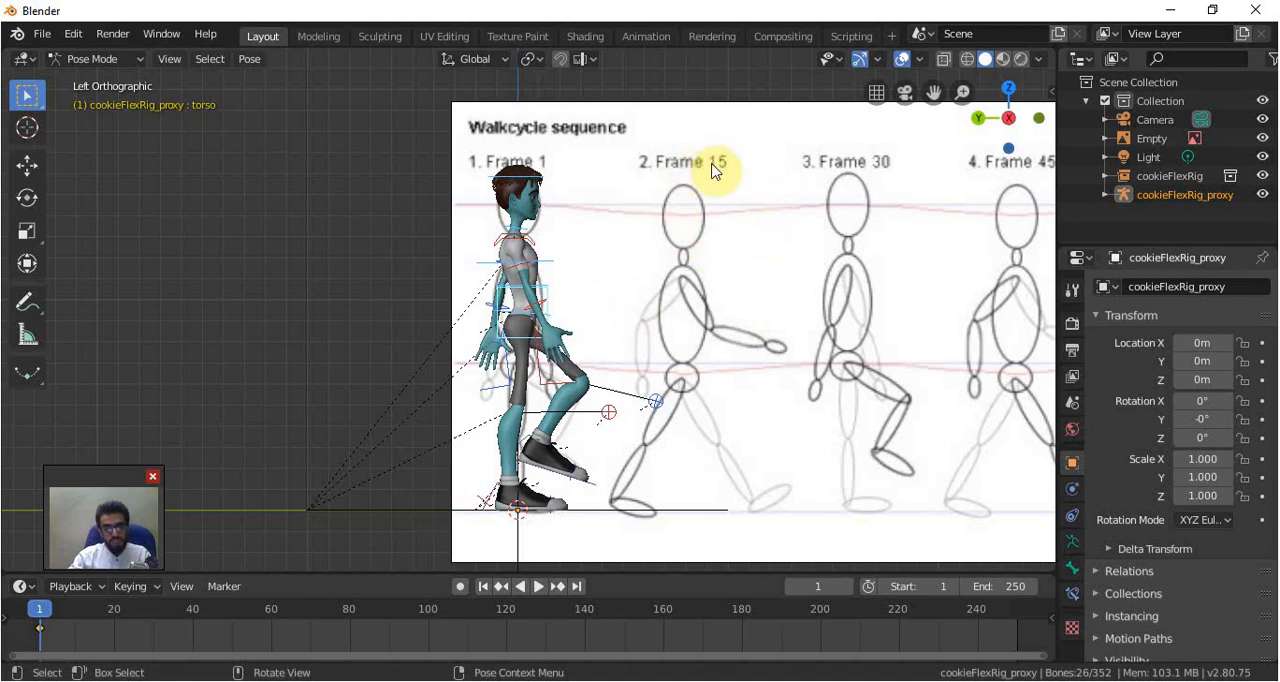
Go to frame 15 and, in Object Mode, shift the walk cycle reference image along Y to bring its Frame 15 figure behind the character
{"action": "left_click", "coordinate": [95, 612]}
{"action": "left_click", "coordinate": [90, 60]}
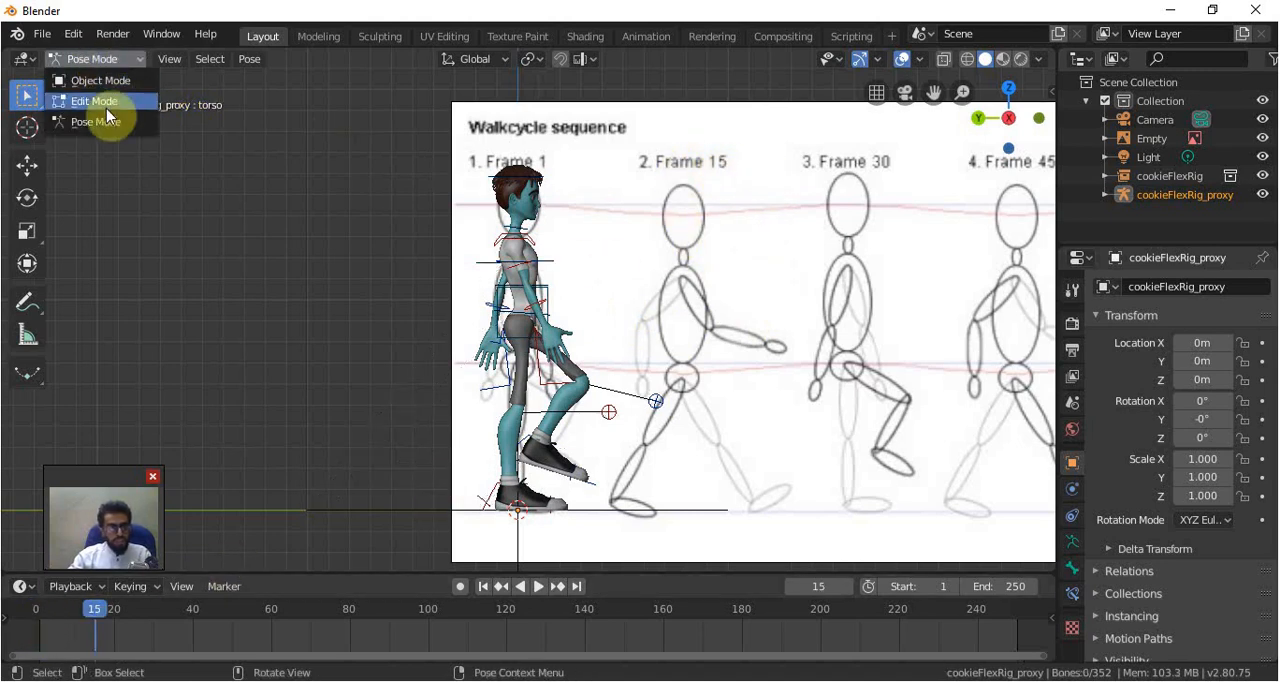
{"action": "left_click", "coordinate": [92, 80]}
{"action": "left_click", "coordinate": [697, 190]}
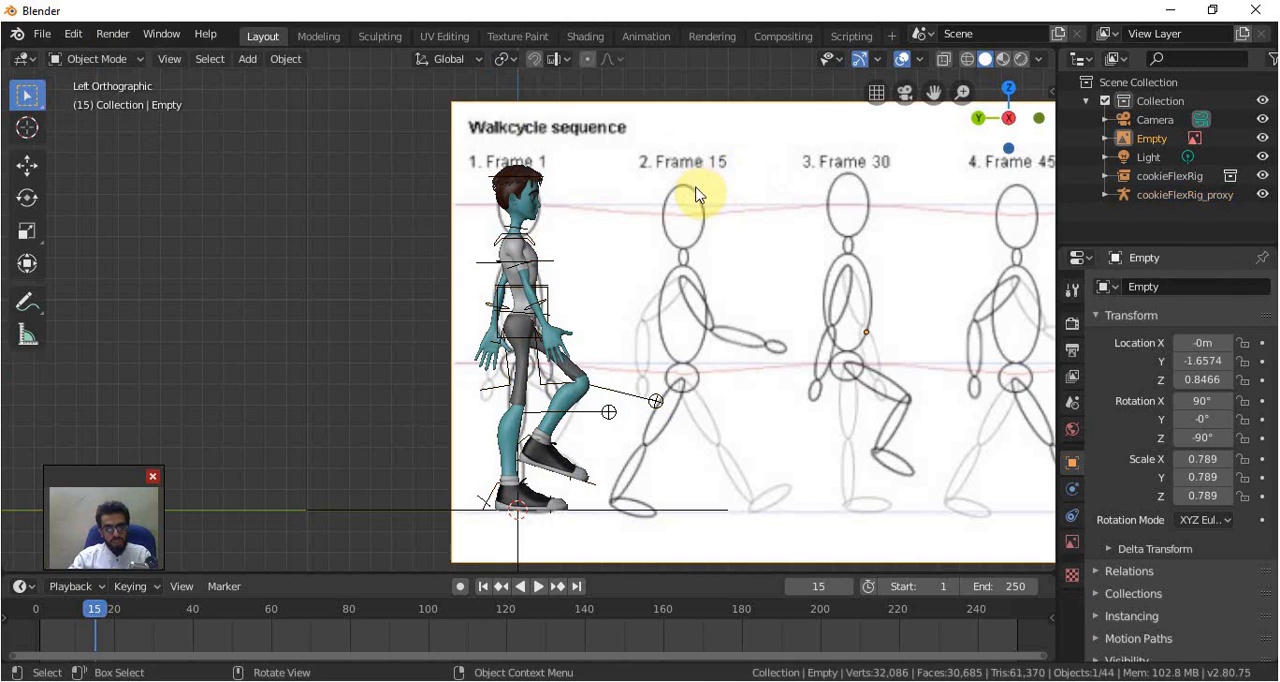
{"action": "key", "text": "g"}
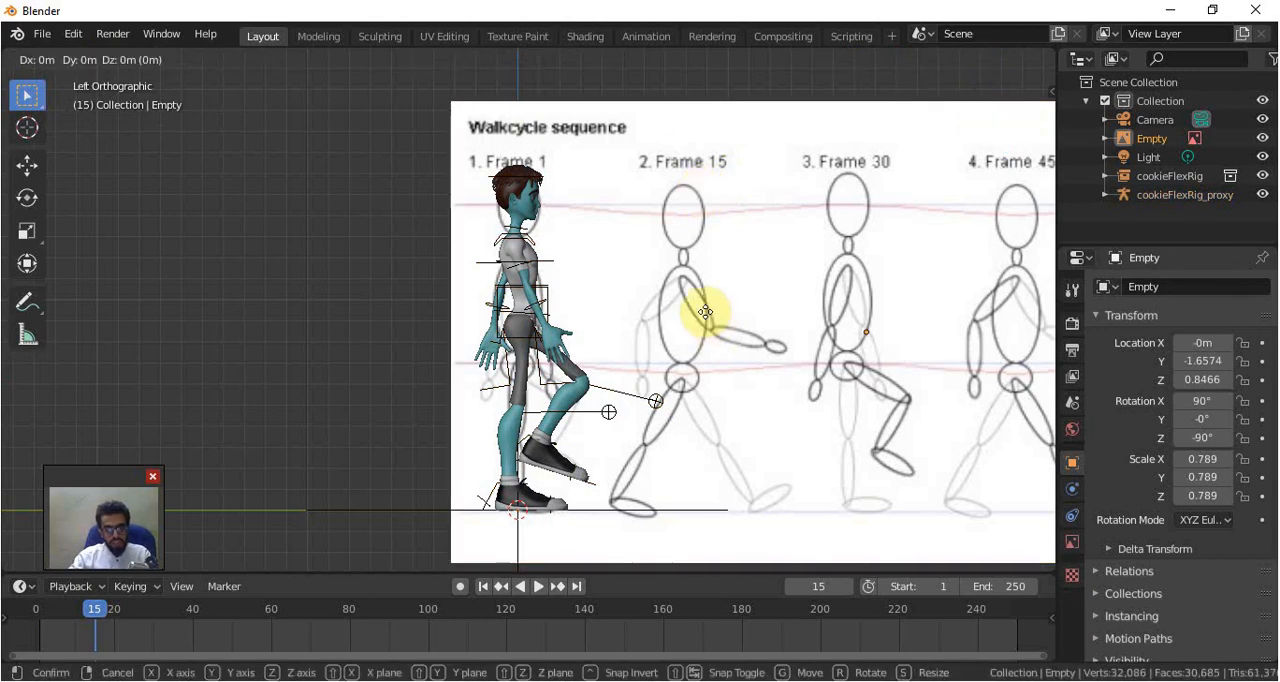
{"action": "key", "text": "x"}
{"action": "right_click", "coordinate": [643, 314]}
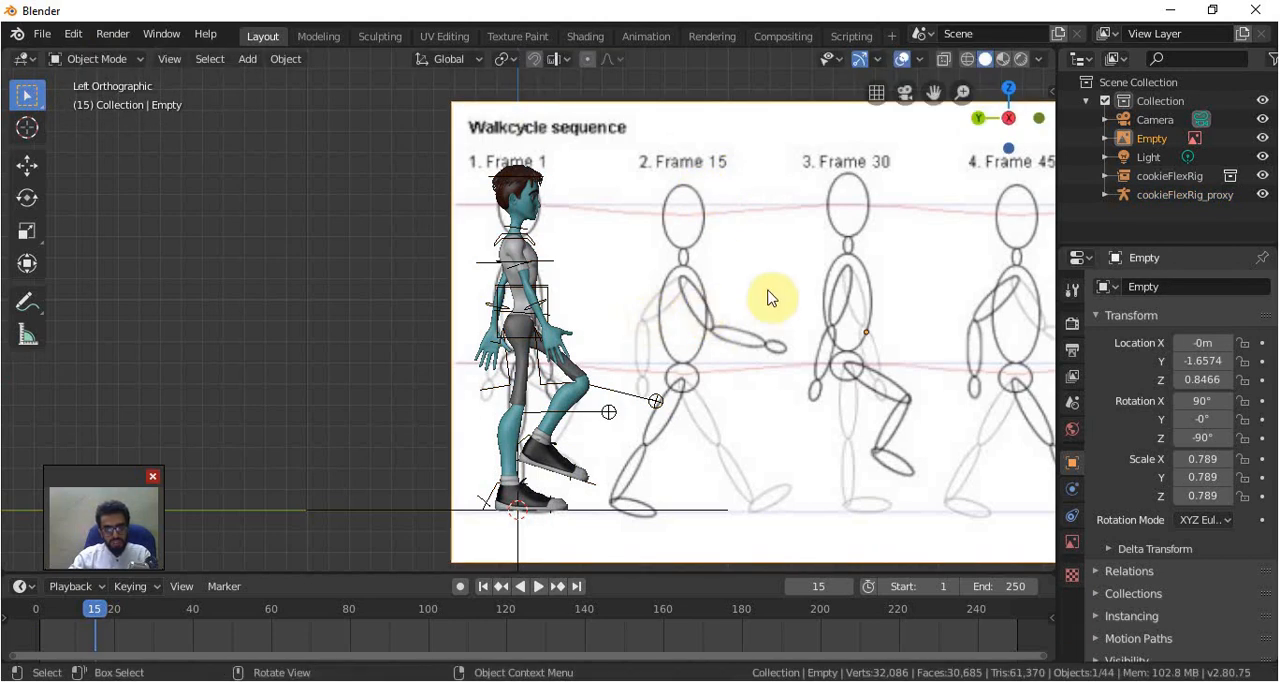
{"action": "key", "text": "g"}
{"action": "key", "text": "y"}
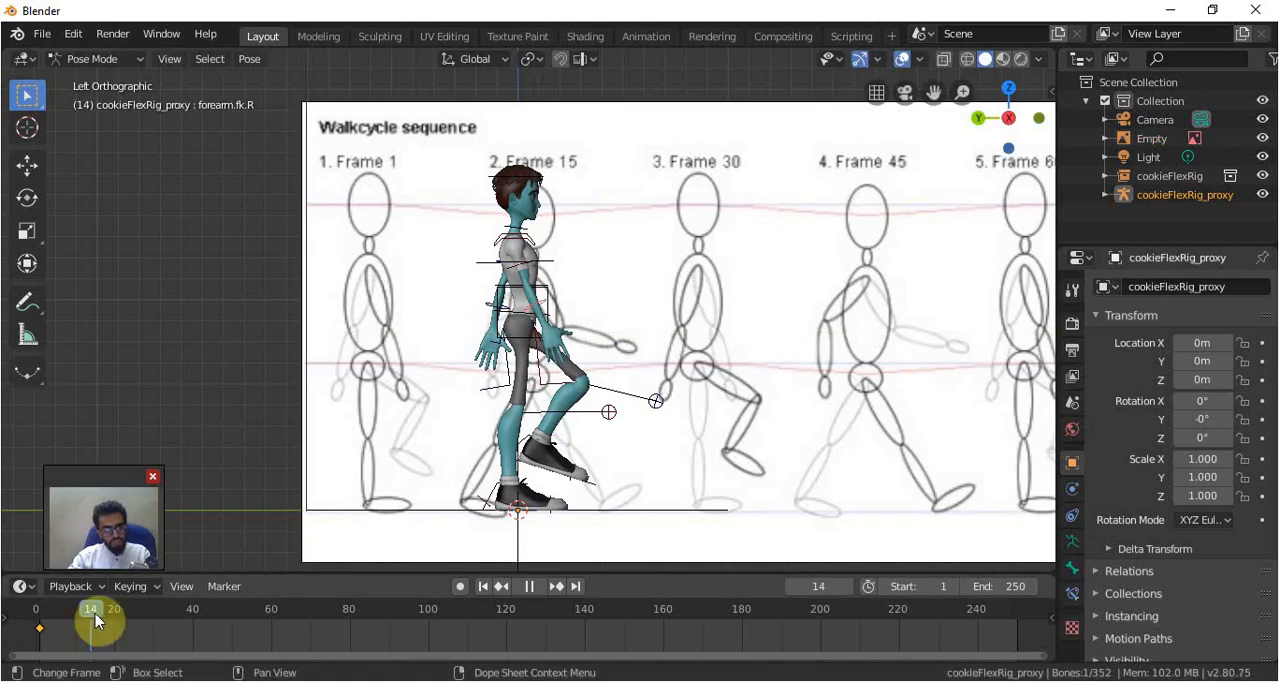
Check the Frame 15 pose in Windows Photo Viewer, return to Blender and clear the left foot IK control's location and rotation
{"action": "key", "text": "alt+Tab"}
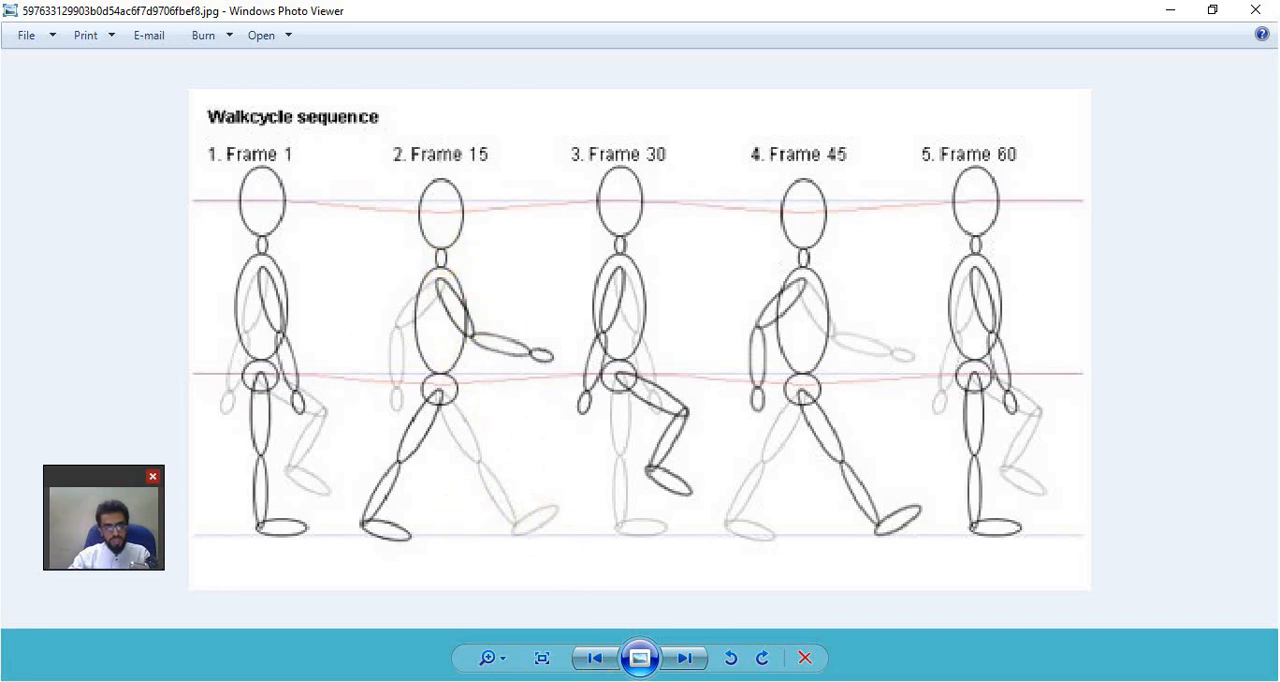
{"action": "left_click", "coordinate": [634, 607]}
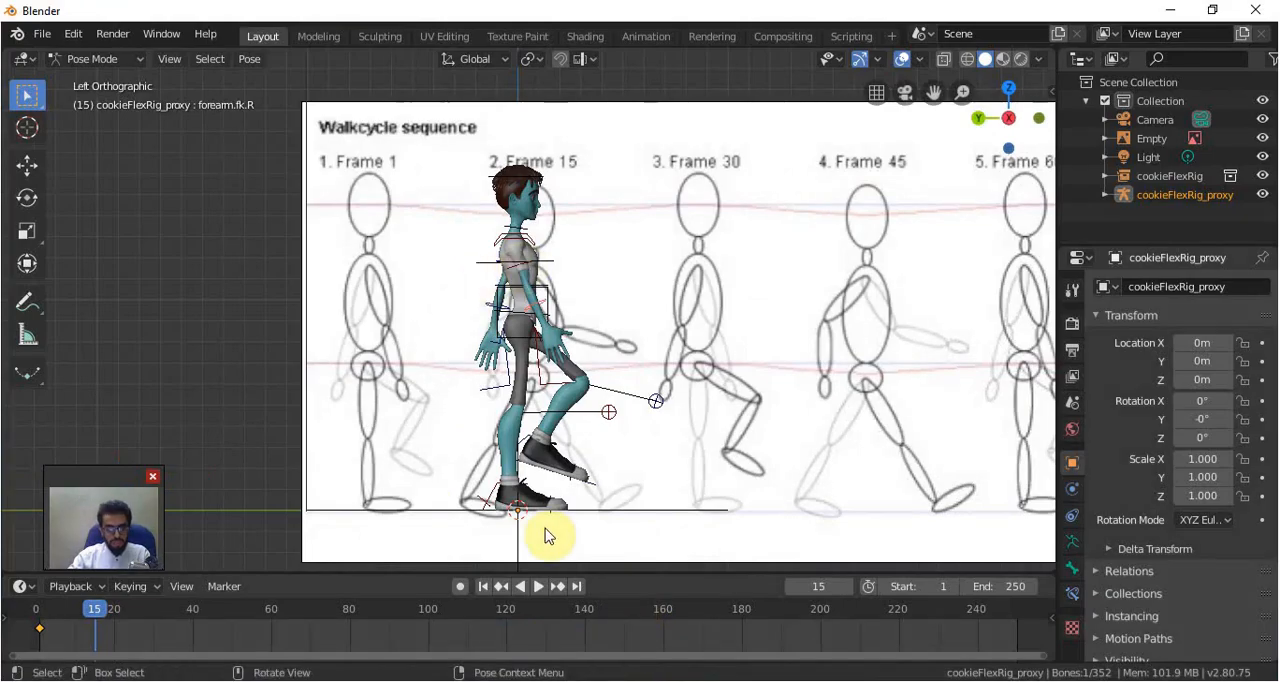
{"action": "left_click", "coordinate": [588, 488]}
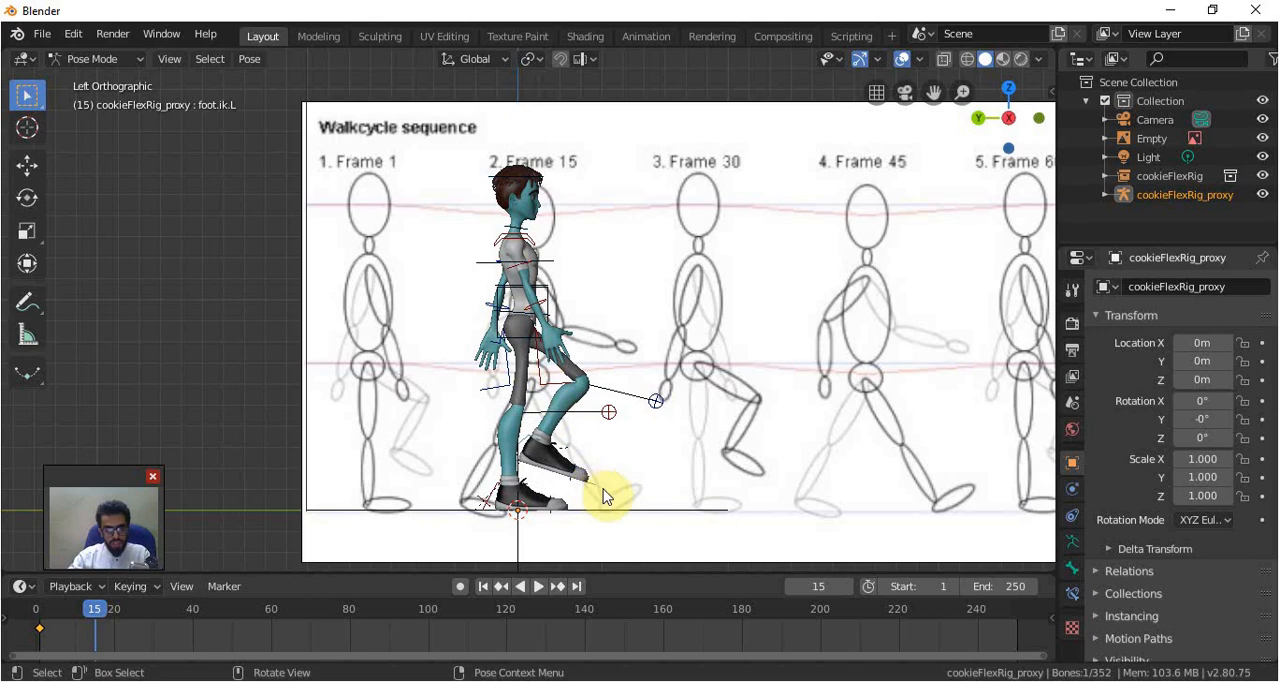
{"action": "key", "text": "alt+g"}
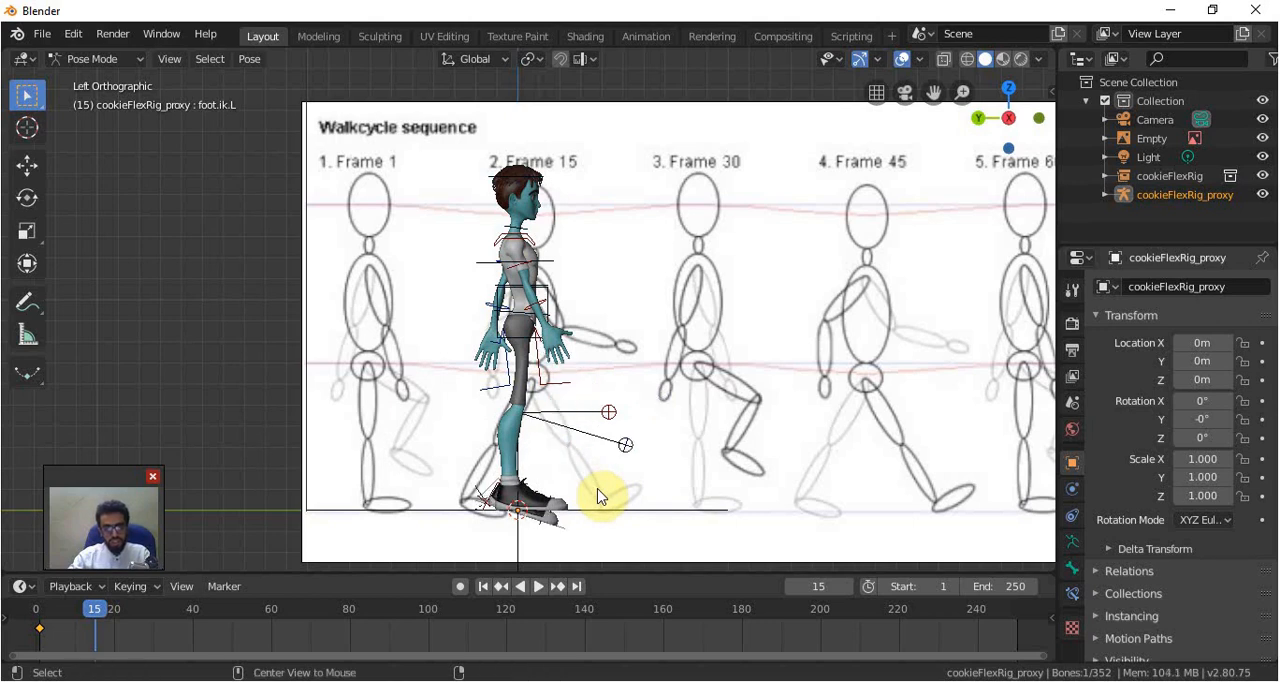
{"action": "key", "text": "alt+r"}
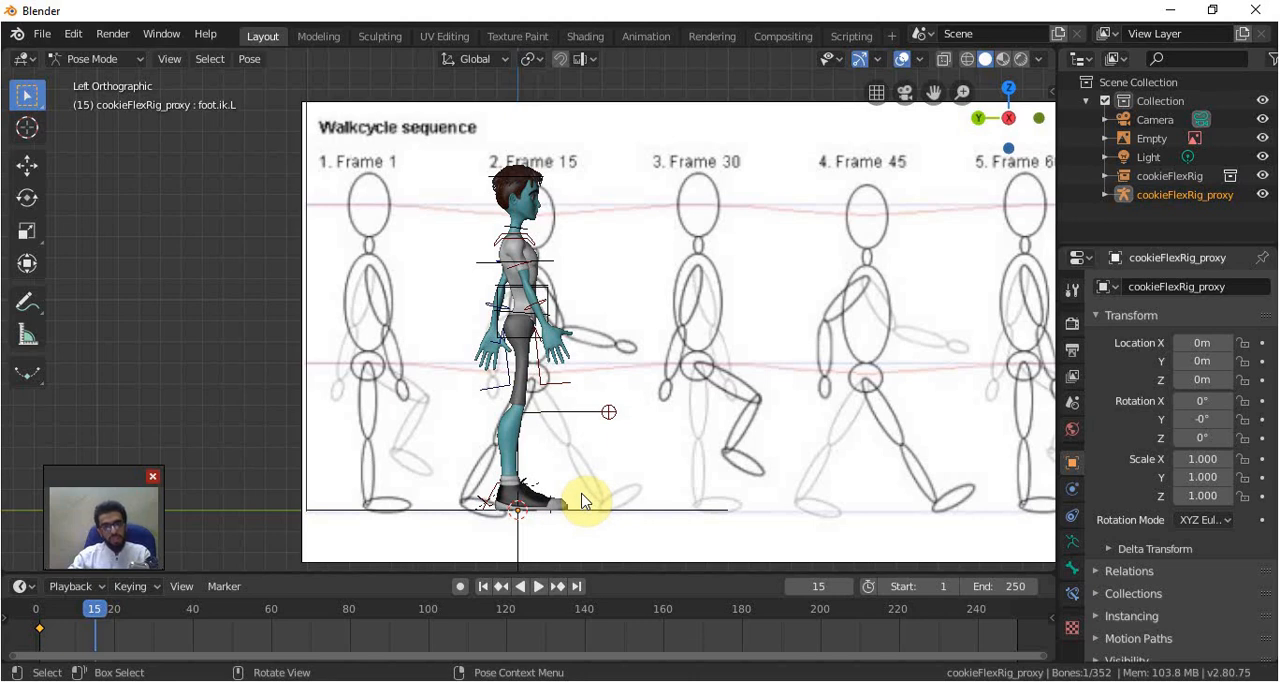
Move the left foot IK control forward and up in left view and tilt the foot toe-up for the Frame 15 stride
{"action": "key", "text": "g"}
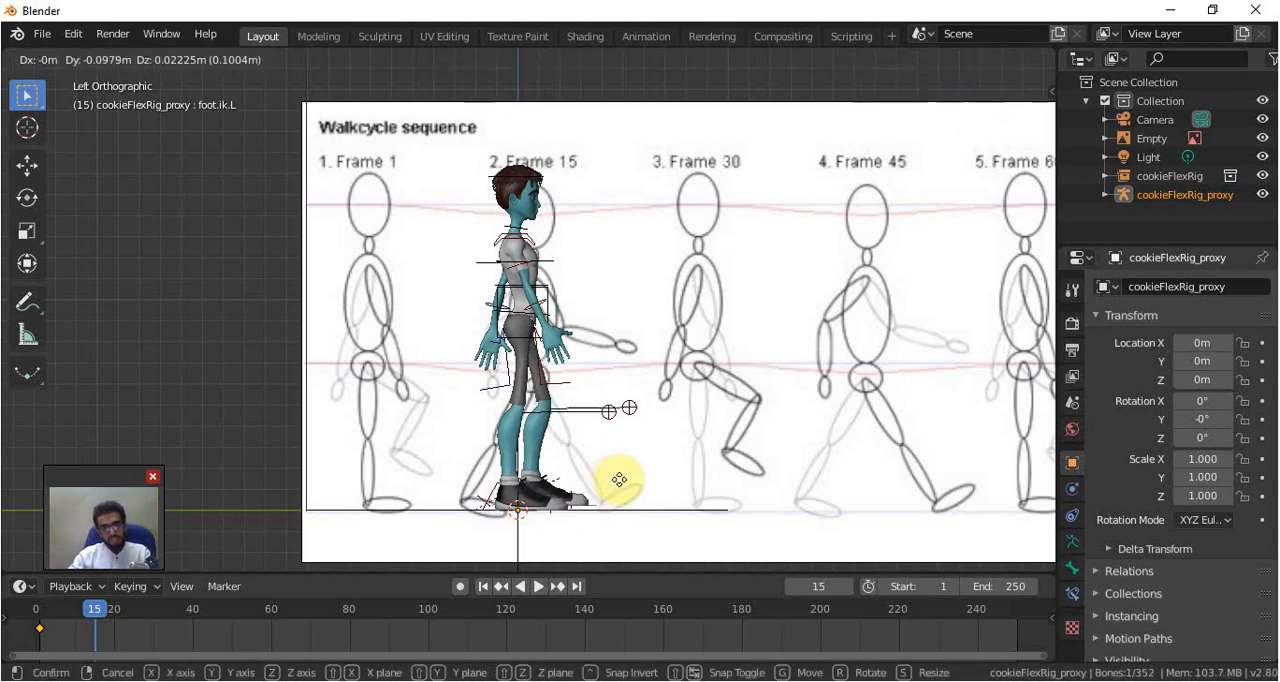
{"action": "left_click", "coordinate": [697, 466]}
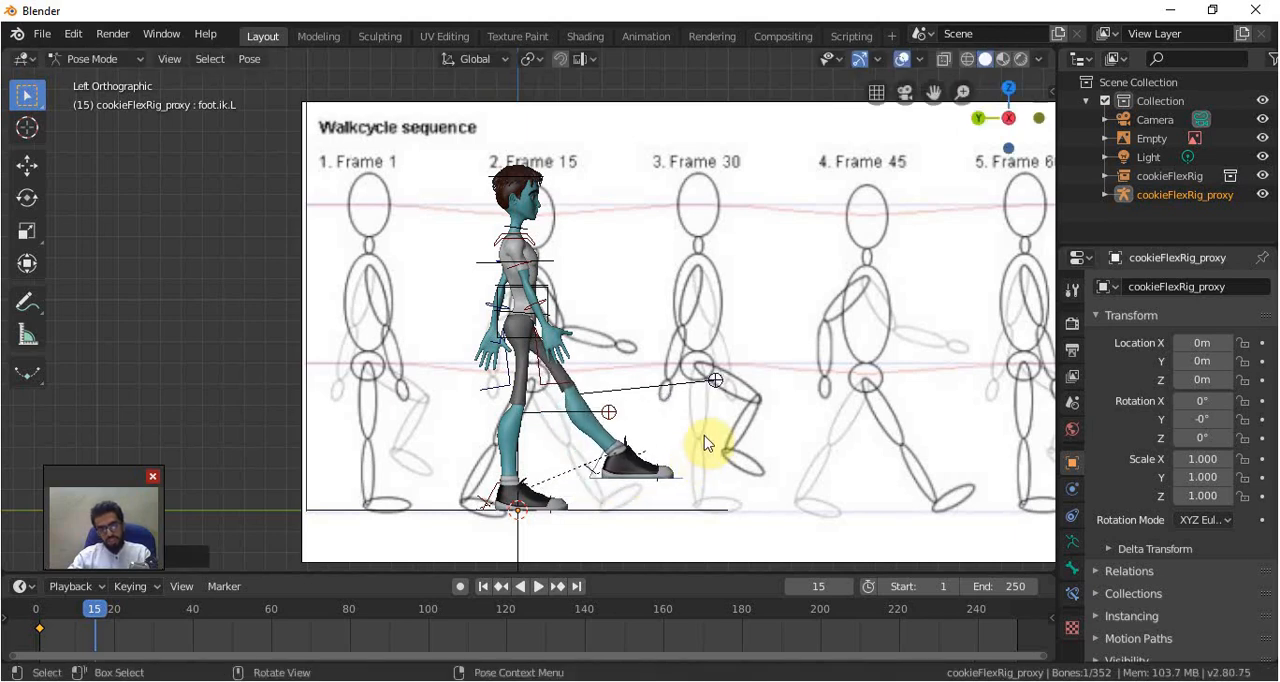
{"action": "key", "text": "g"}
{"action": "left_click", "coordinate": [700, 371]}
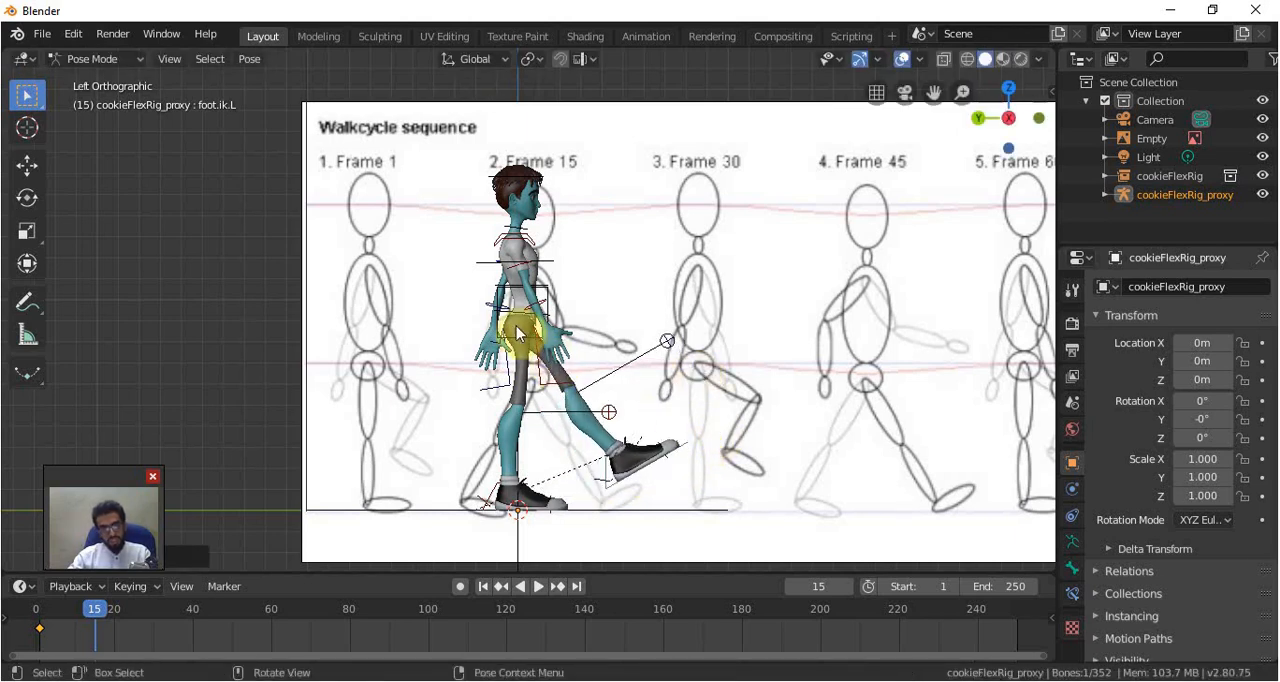
Lower the torso control about 0.08 m and shift it about 0.07 m forward to match the Frame 15 figure
{"action": "left_click", "coordinate": [510, 304]}
{"action": "key", "text": "g"}
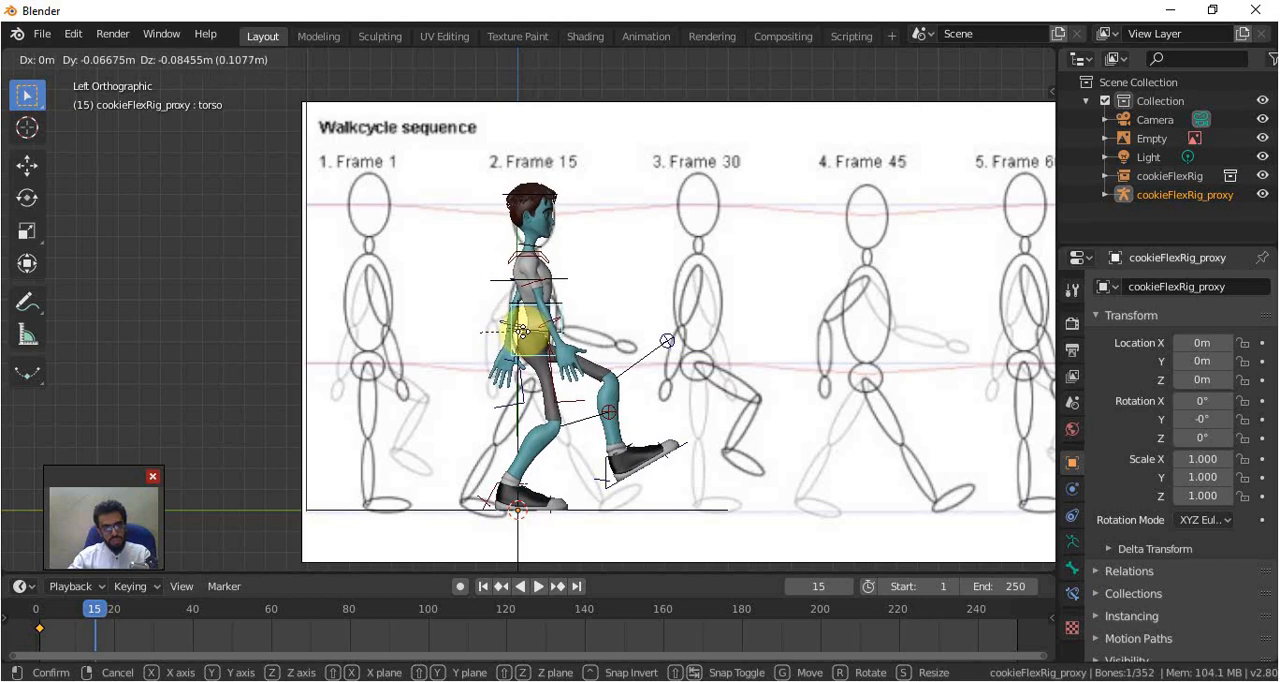
{"action": "left_click", "coordinate": [523, 348]}
Lower the left foot IK control about 0.11 m to bring the heel down to the ground
{"action": "left_click", "coordinate": [487, 512]}
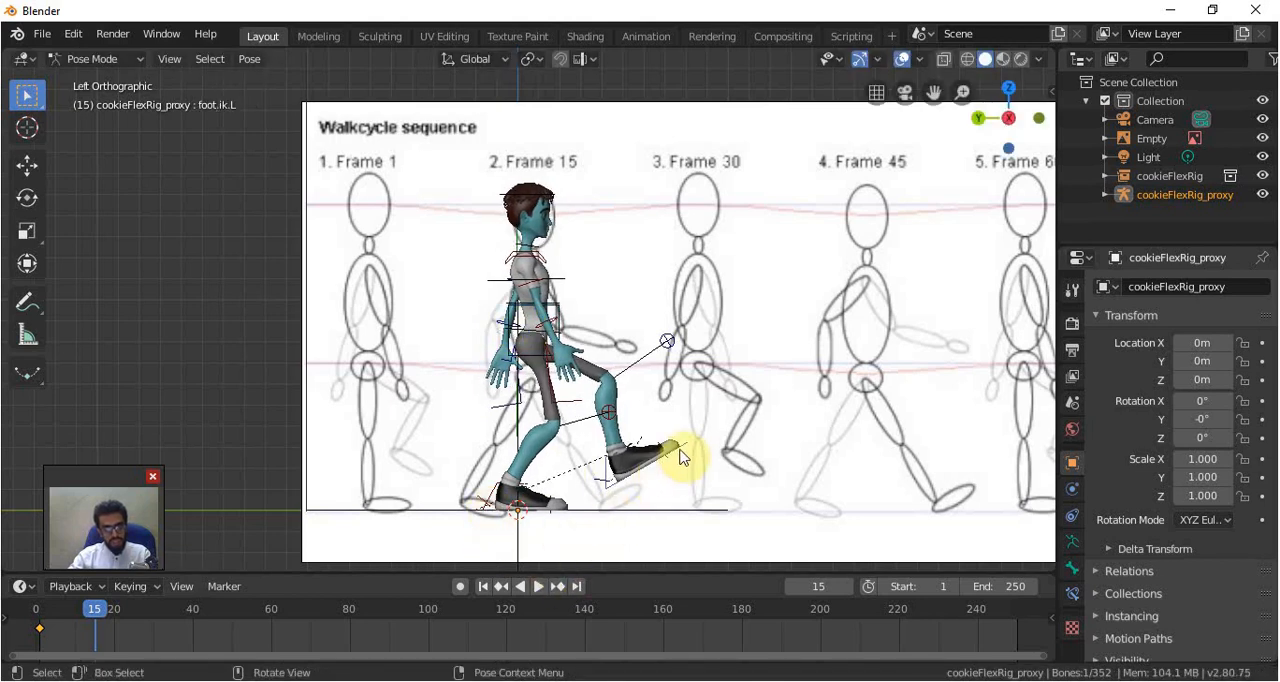
{"action": "key", "text": "g"}
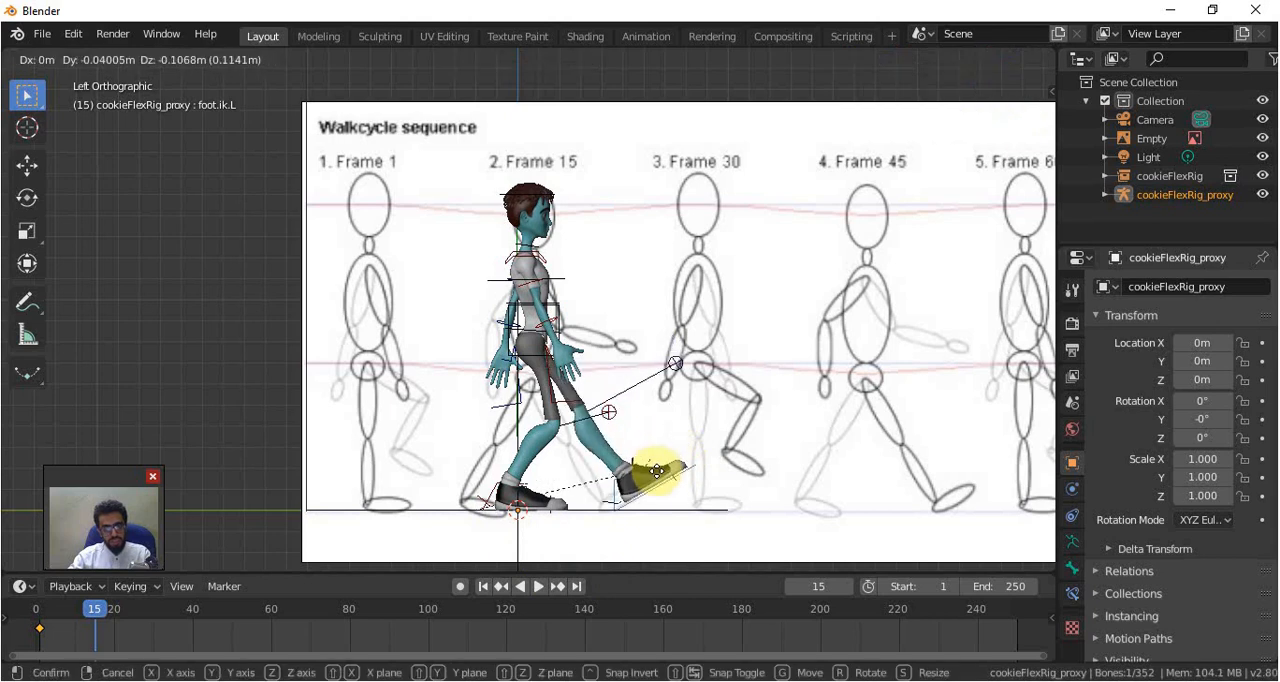
{"action": "left_click", "coordinate": [652, 474]}
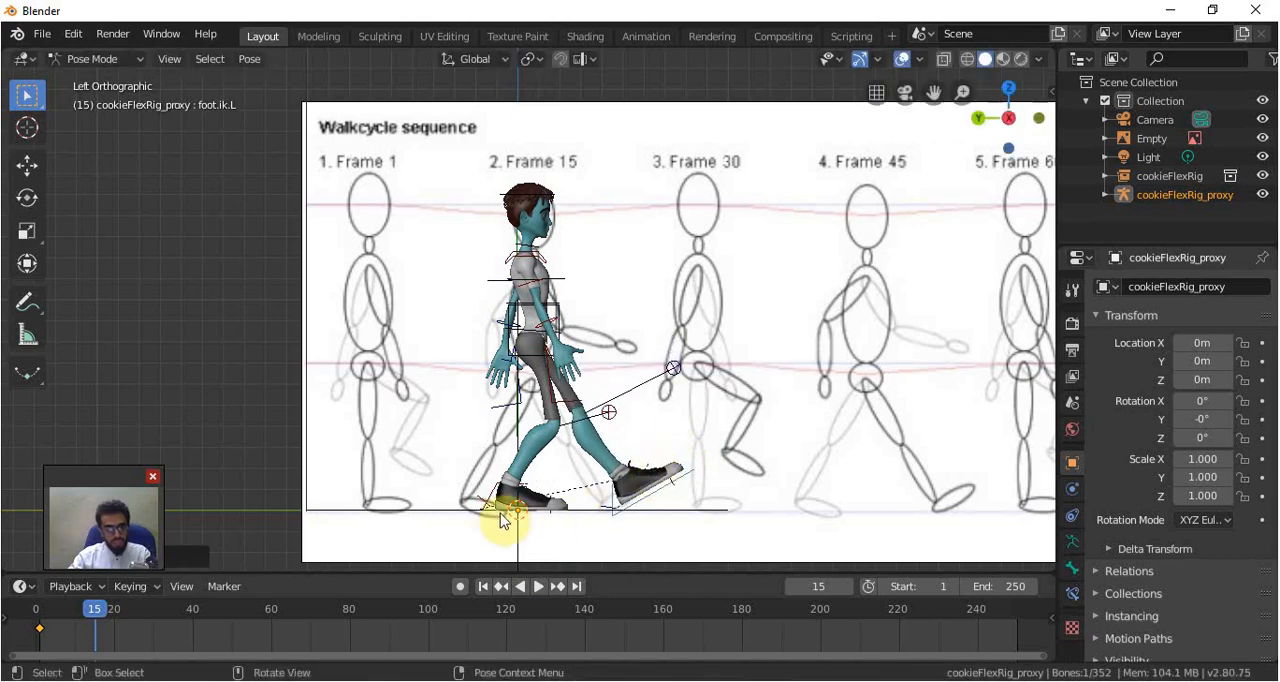
Move the right foot IK control about 0.5 m backward and tilt the foot about 26° toe-down for the trailing leg
{"action": "left_click", "coordinate": [486, 508]}
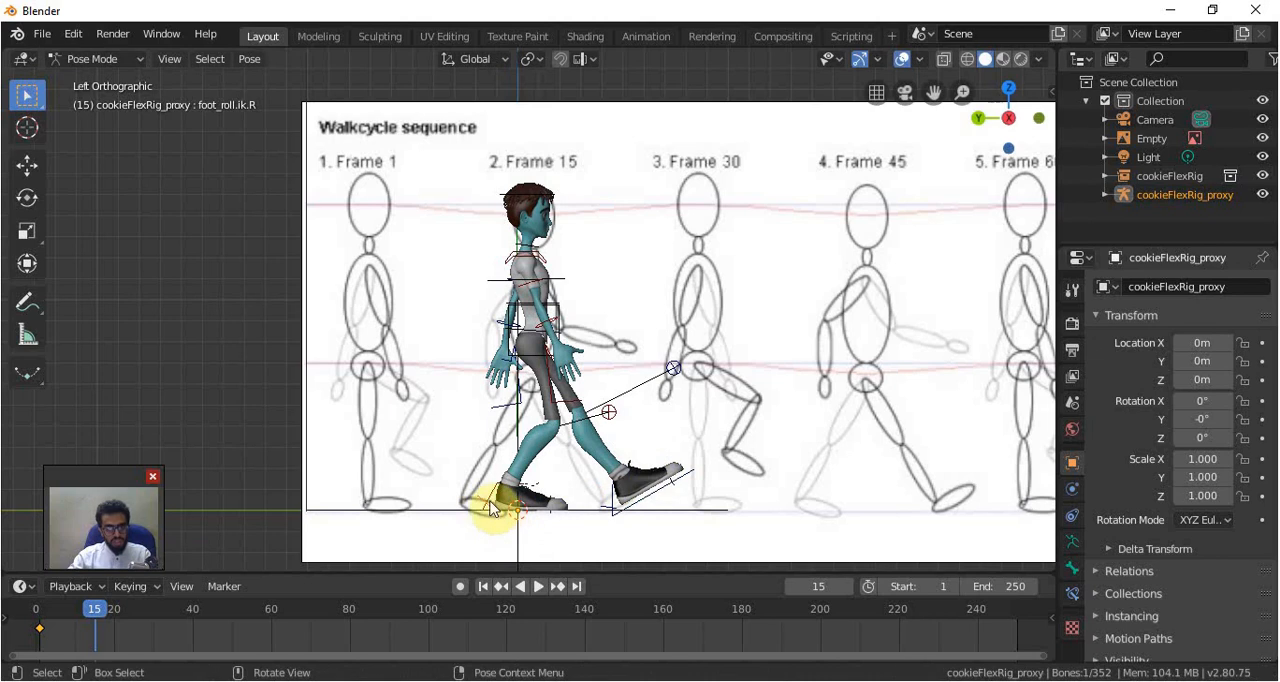
{"action": "key", "text": "r"}
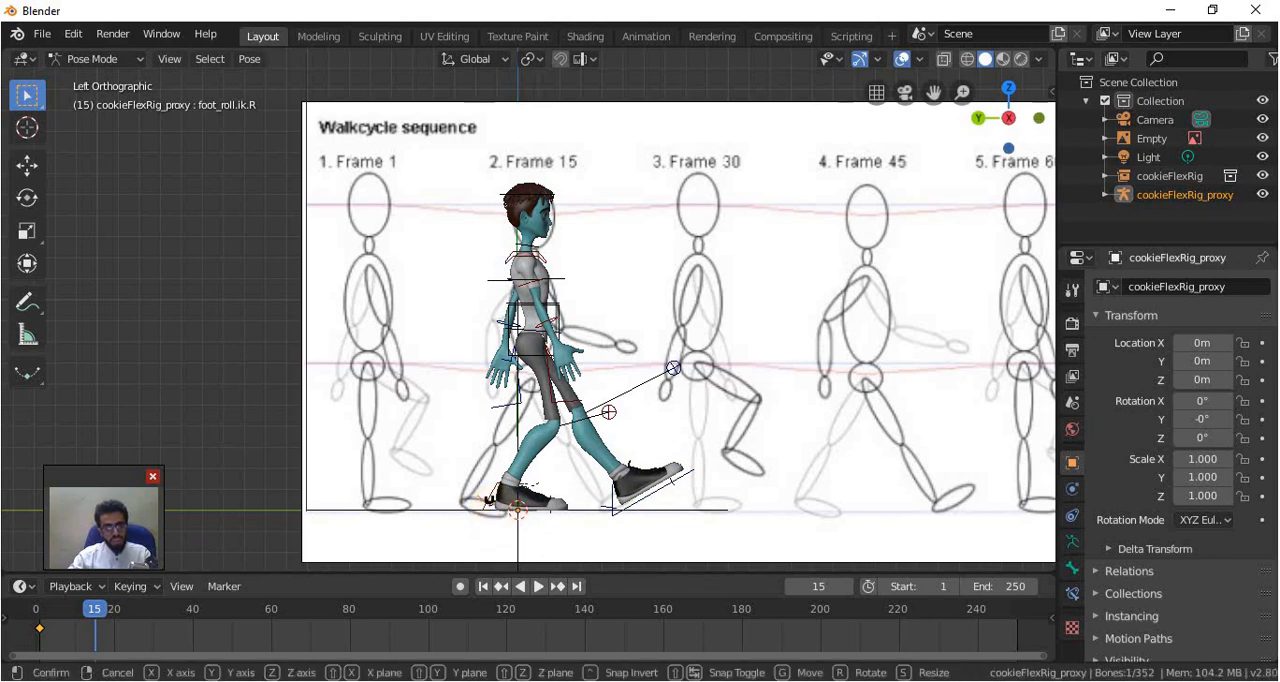
{"action": "key", "text": "g"}
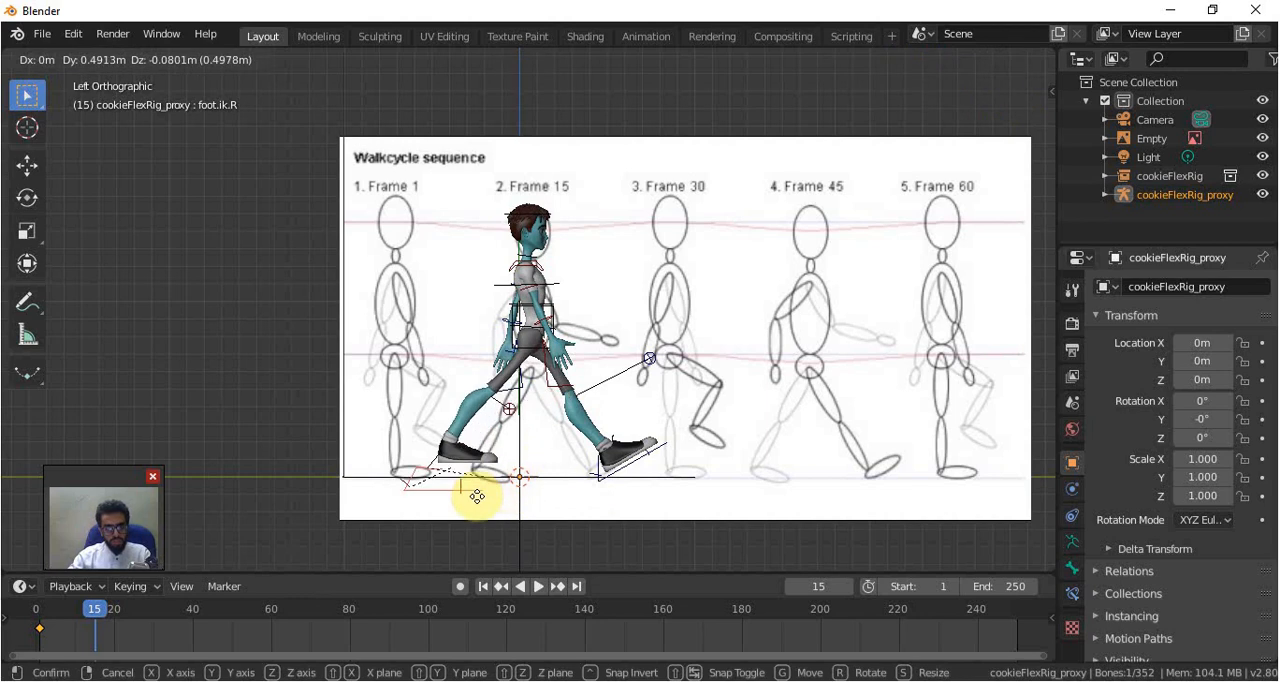
{"action": "left_click", "coordinate": [520, 468]}
{"action": "key", "text": "r"}
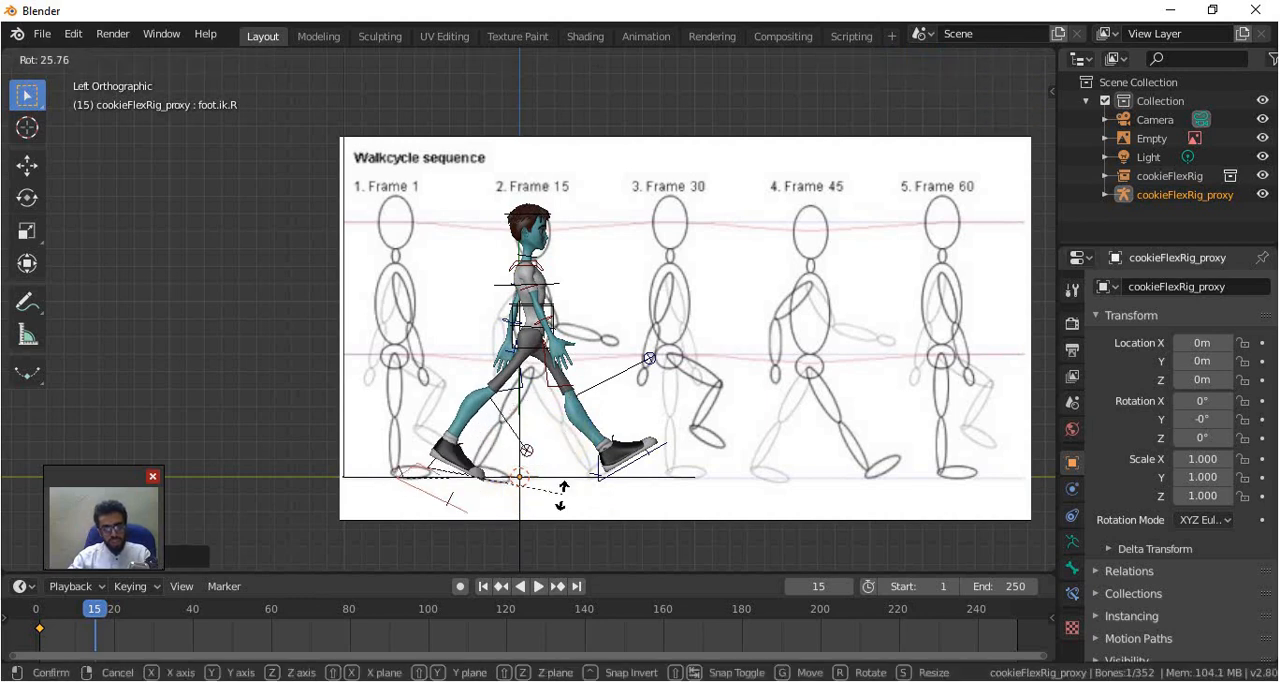
{"action": "left_click", "coordinate": [537, 490]}
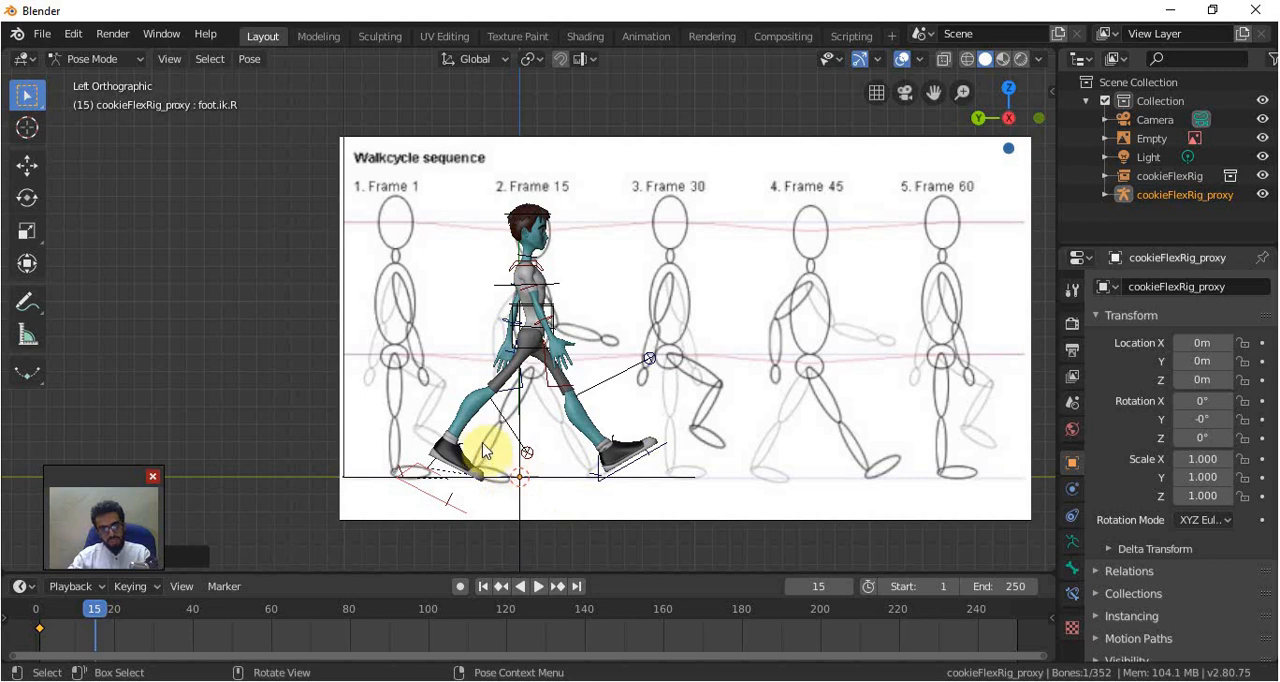
Shift the trailing right foot slightly forward and reduce its toe-down tilt to rest the toes on the ground
{"action": "key", "text": "g"}
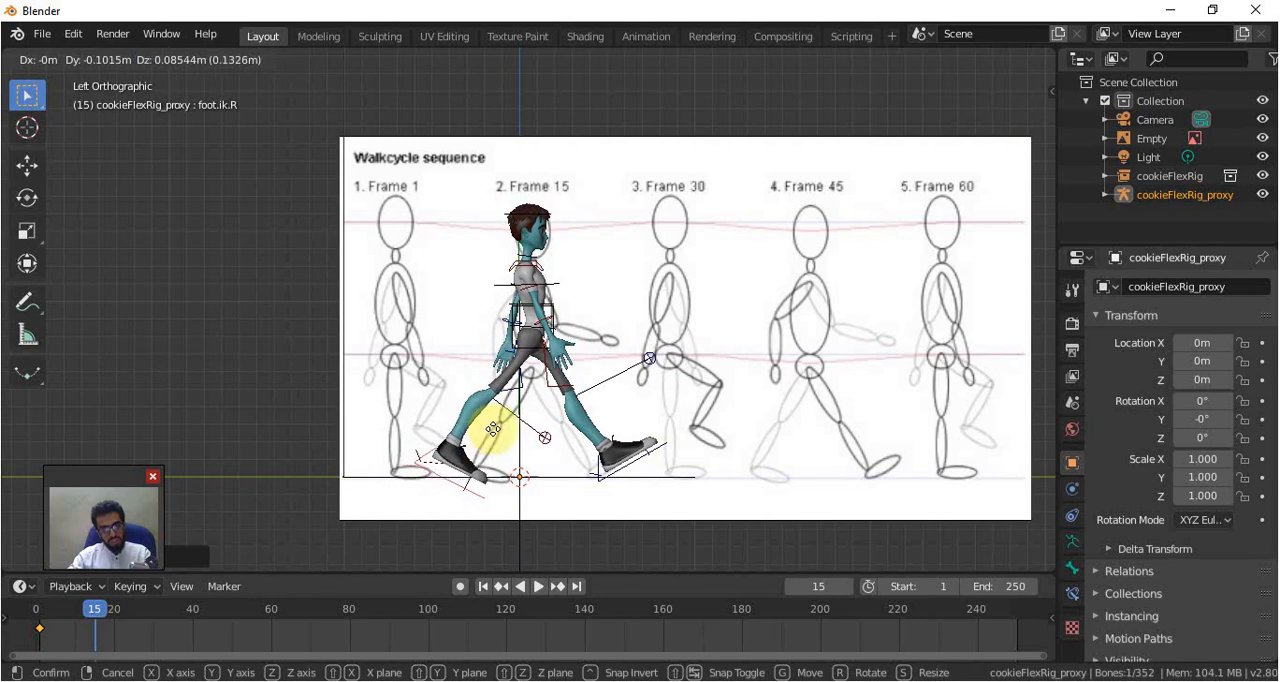
{"action": "left_click", "coordinate": [503, 455]}
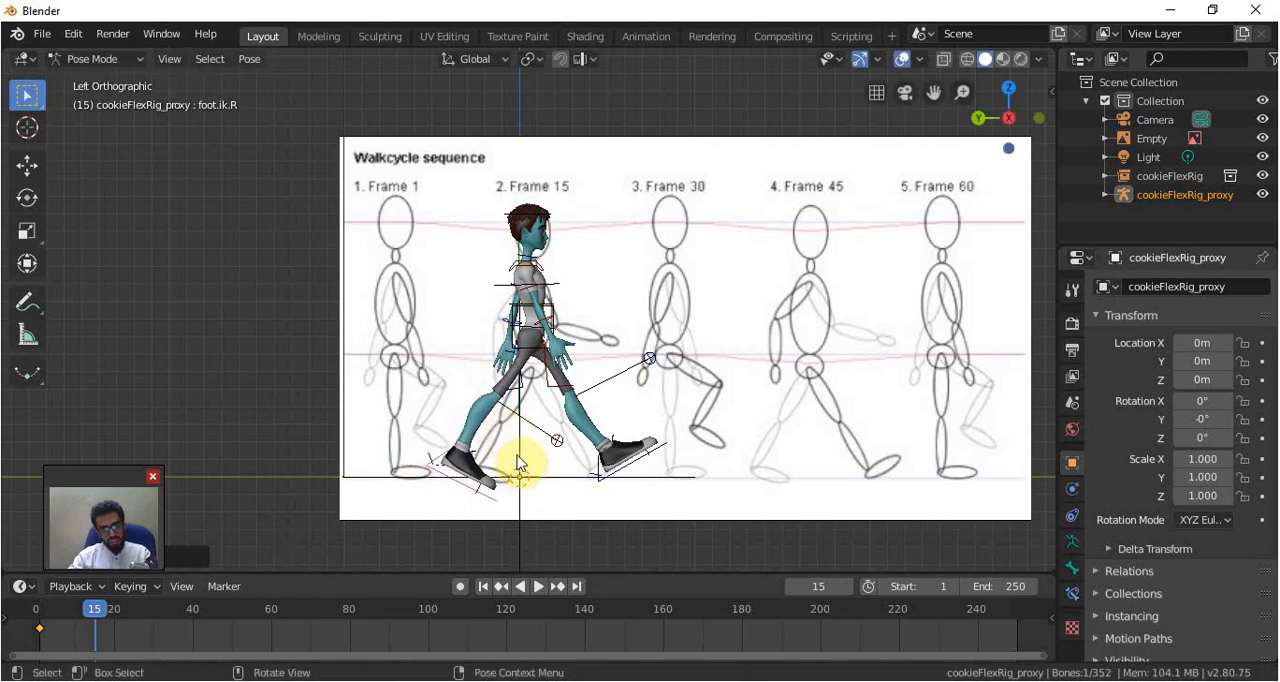
{"action": "key", "text": "r"}
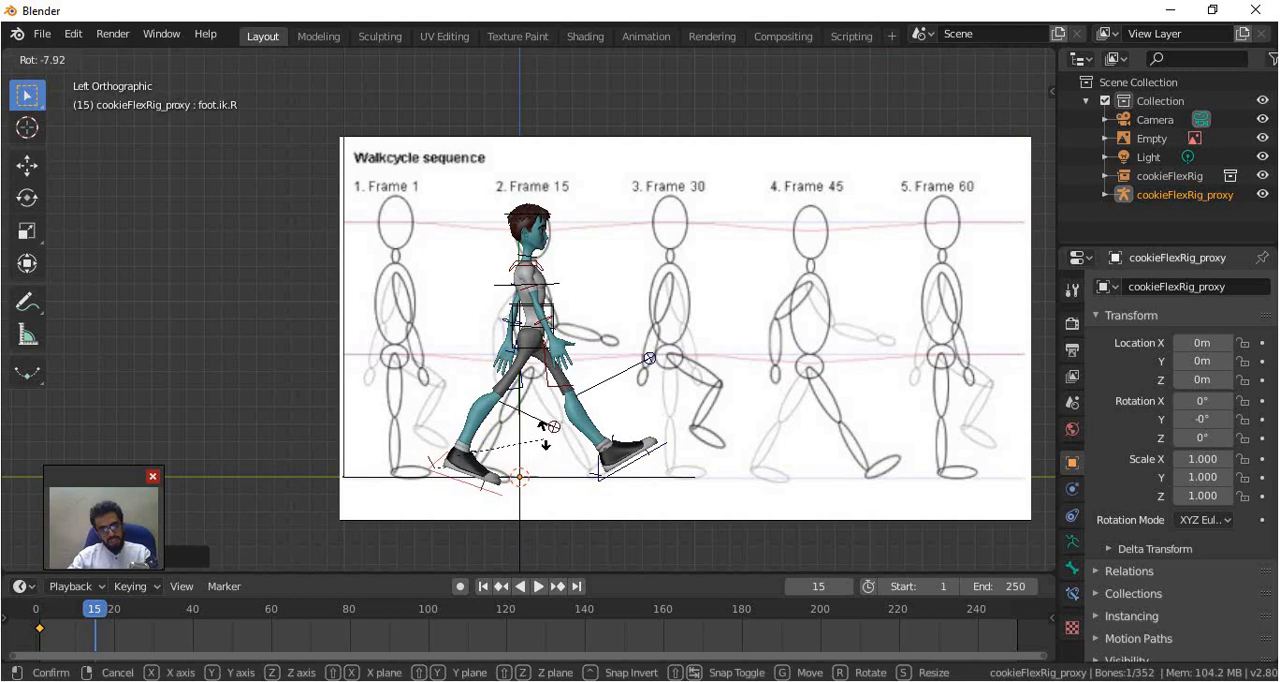
{"action": "left_click", "coordinate": [545, 433]}
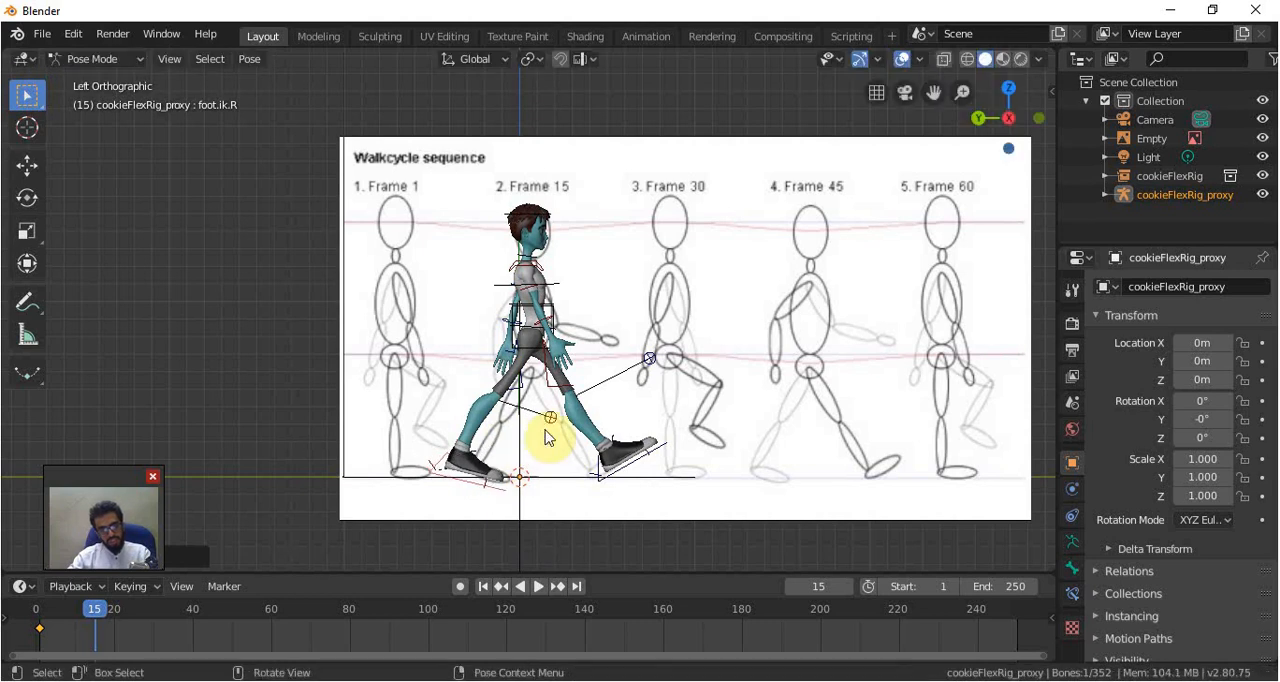
Swing the right arm forward by rotating its upper arm and forearm FK controls for the Frame 15 pose
{"action": "left_click", "coordinate": [536, 292]}
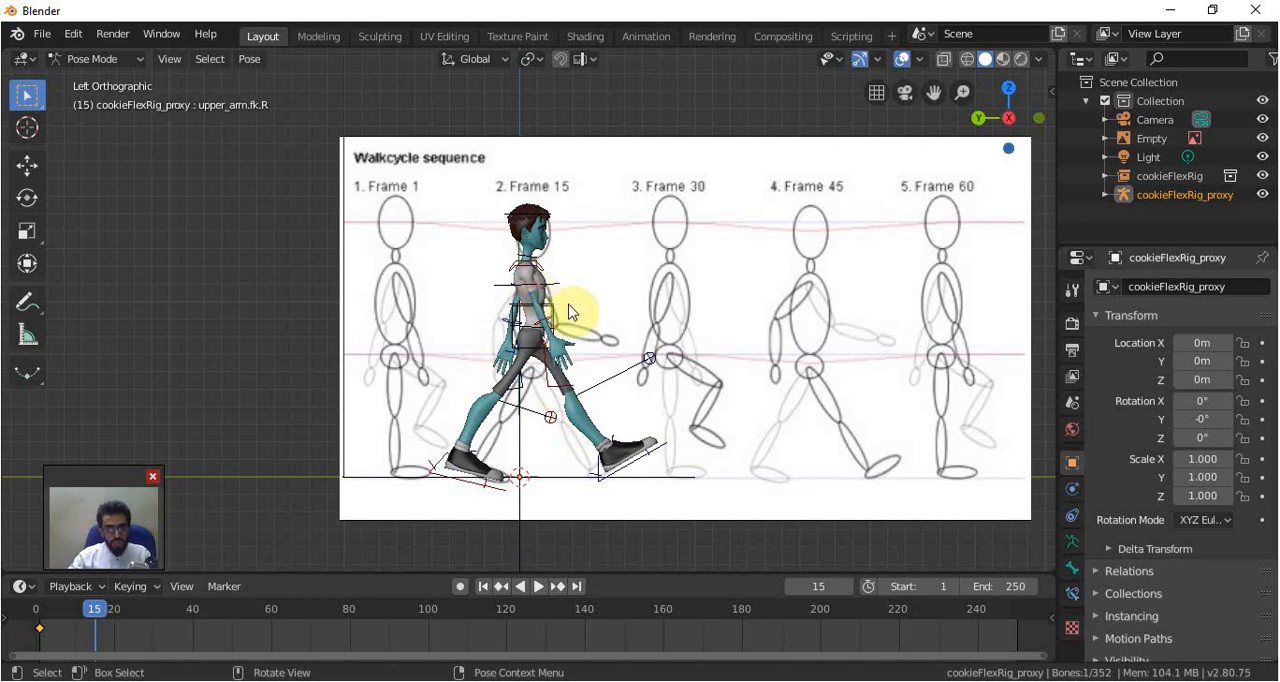
{"action": "key", "text": "r"}
{"action": "left_click", "coordinate": [572, 322]}
{"action": "left_click", "coordinate": [563, 320]}
{"action": "key", "text": "r"}
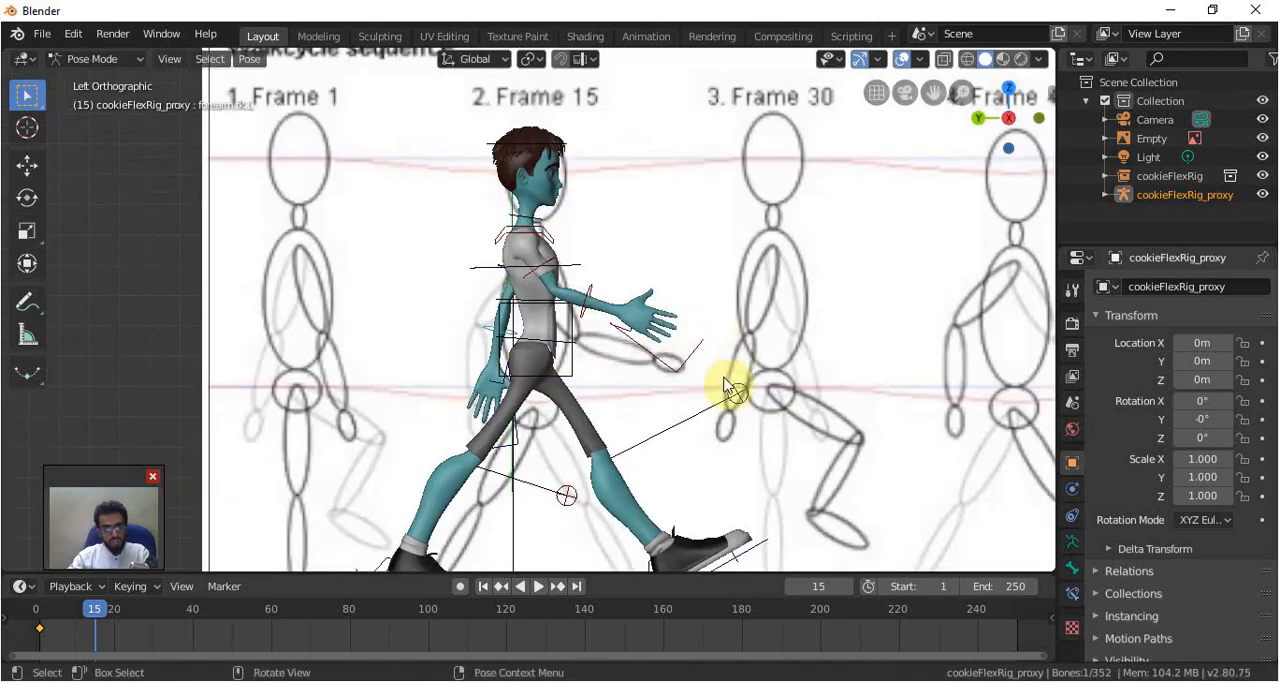
Rotate the left upper arm FK control about 11° backward and the left forearm about 15° forward for the Frame 15 pose
{"action": "middle_click_drag", "start_coordinate": [727, 349], "coordinate": [558, 268]}
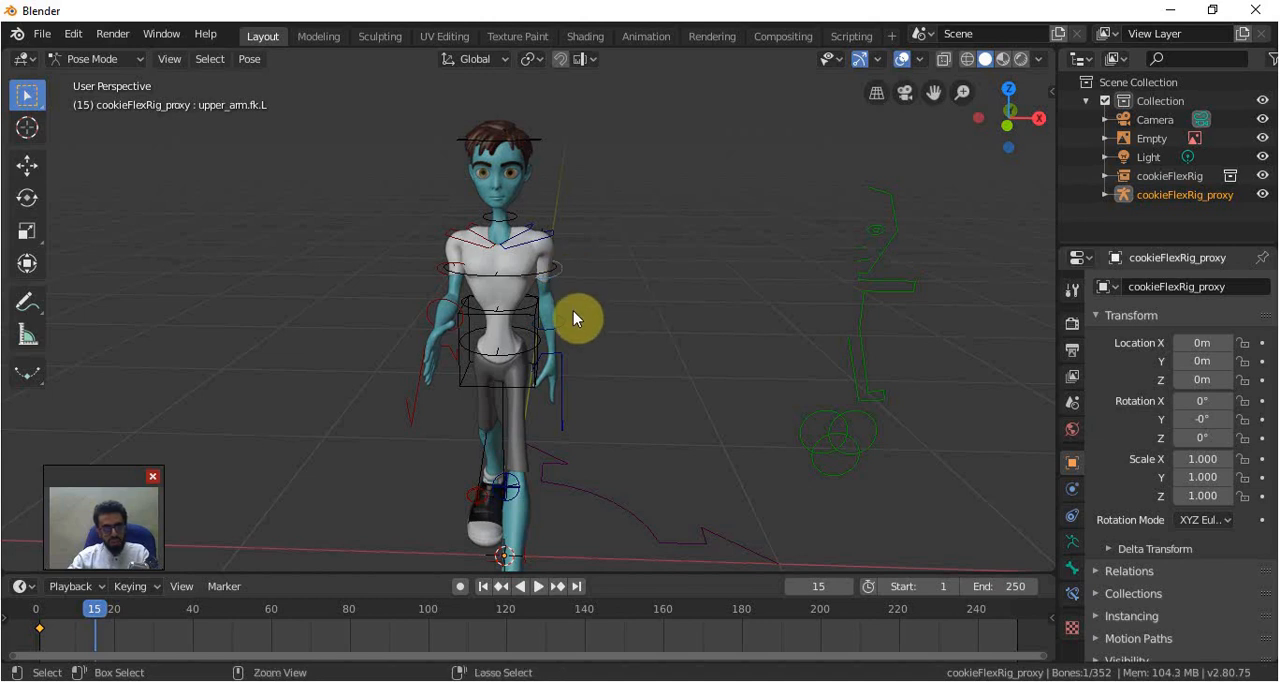
{"action": "key", "text": "ctrl+KP_3"}
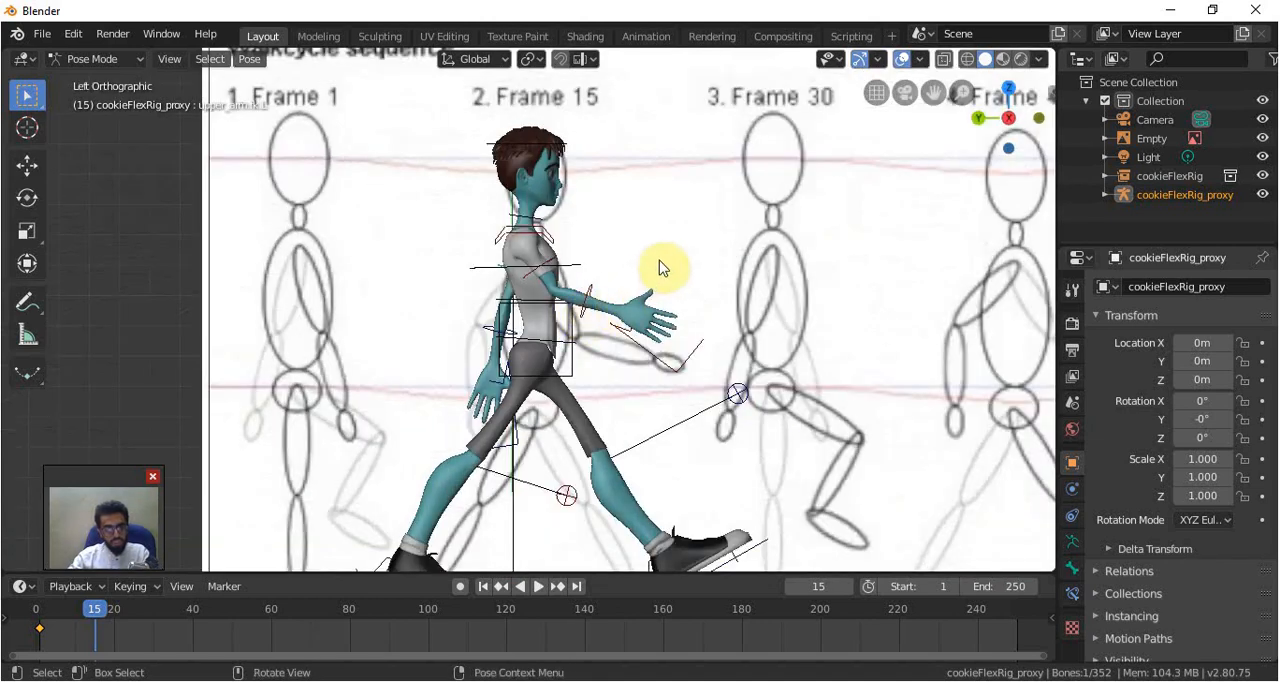
{"action": "key", "text": "r"}
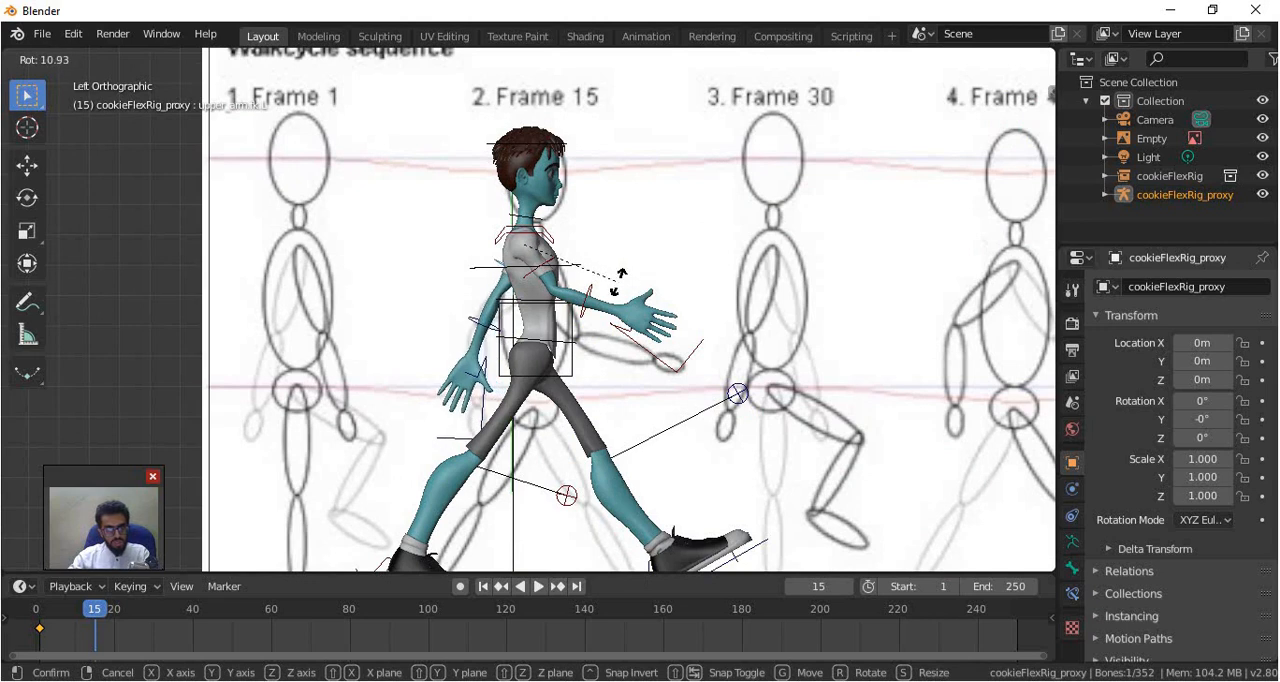
{"action": "left_click", "coordinate": [507, 332]}
{"action": "left_click", "coordinate": [483, 328]}
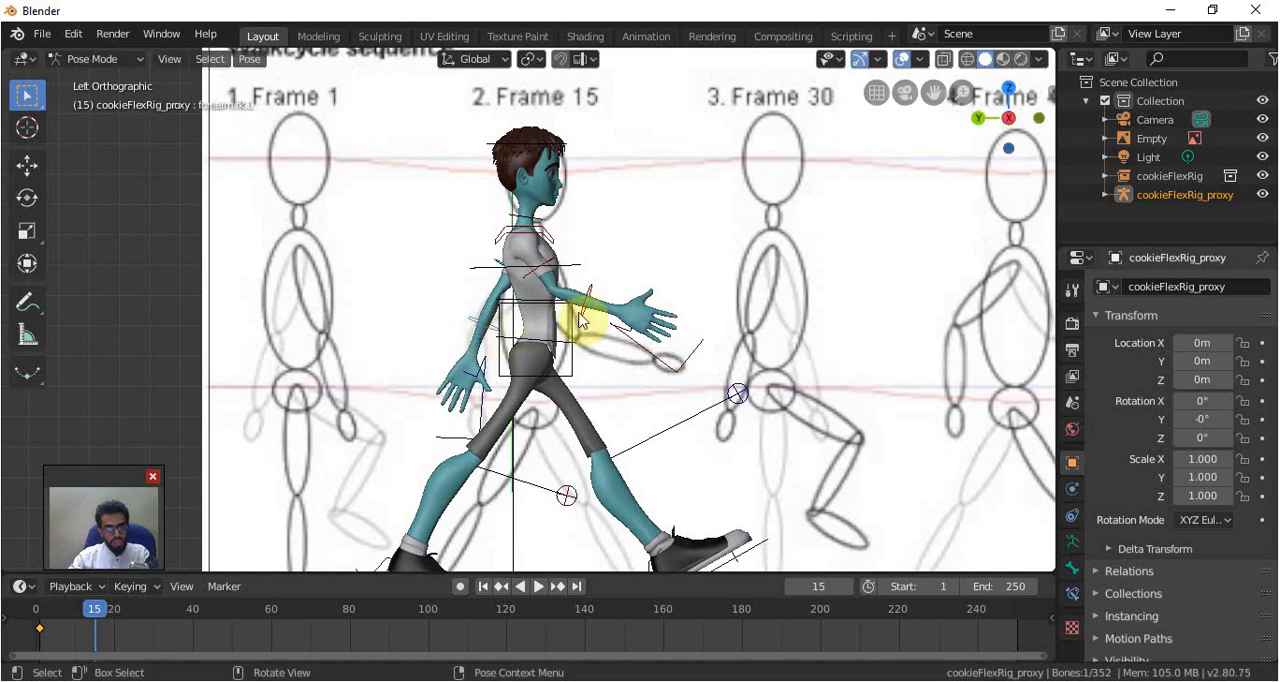
{"action": "key", "text": "r"}
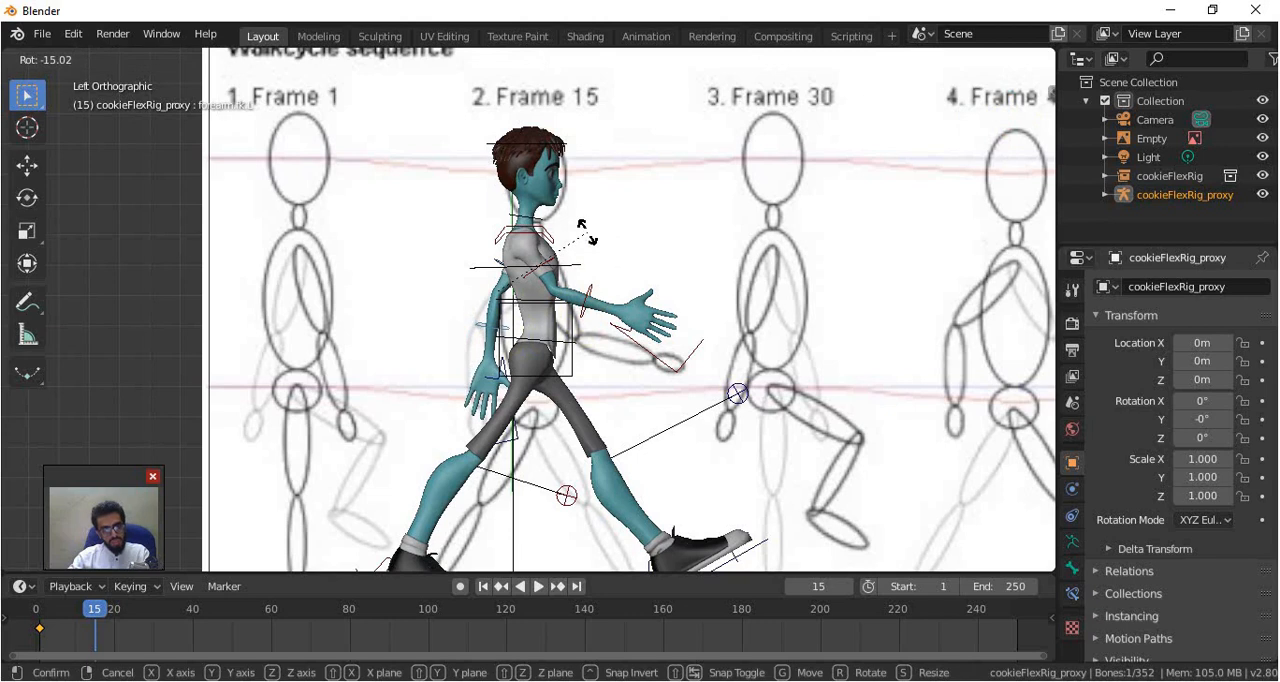
{"action": "left_click", "coordinate": [583, 225]}
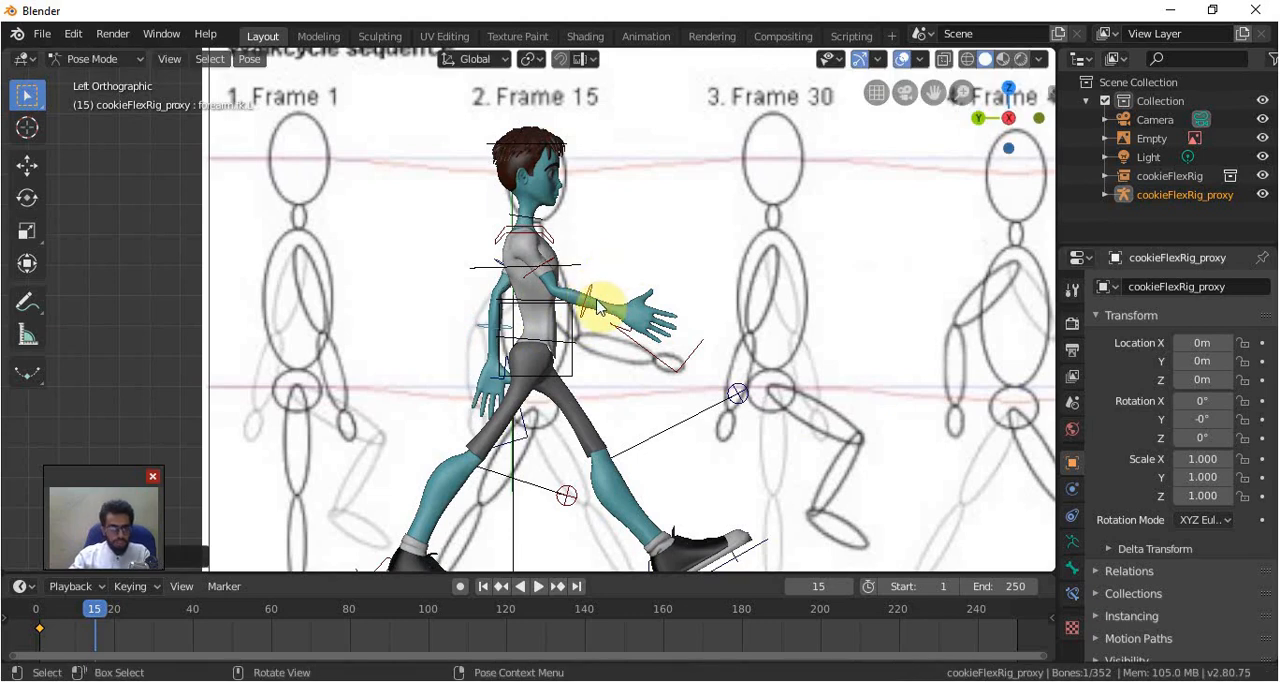
Insert a keyframe for all the proxy rig's pose bones at frame 15
{"action": "key", "text": "a"}
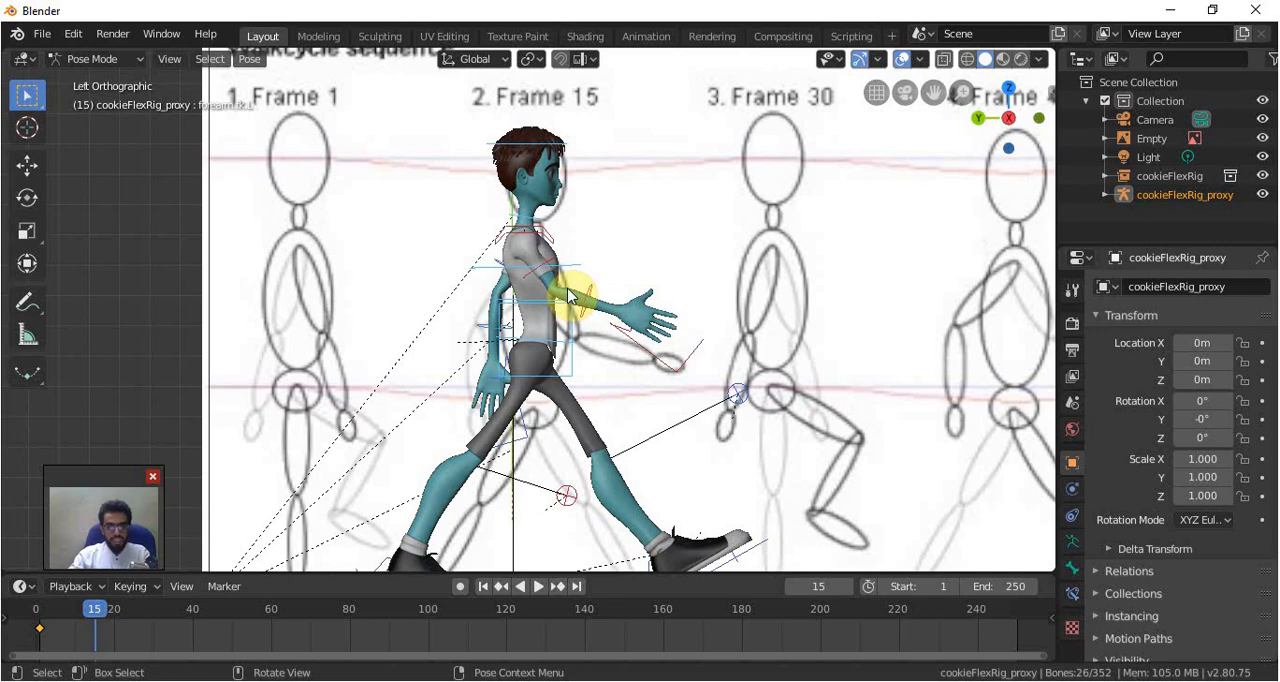
{"action": "key", "text": "i"}
{"action": "left_click", "coordinate": [567, 295]}
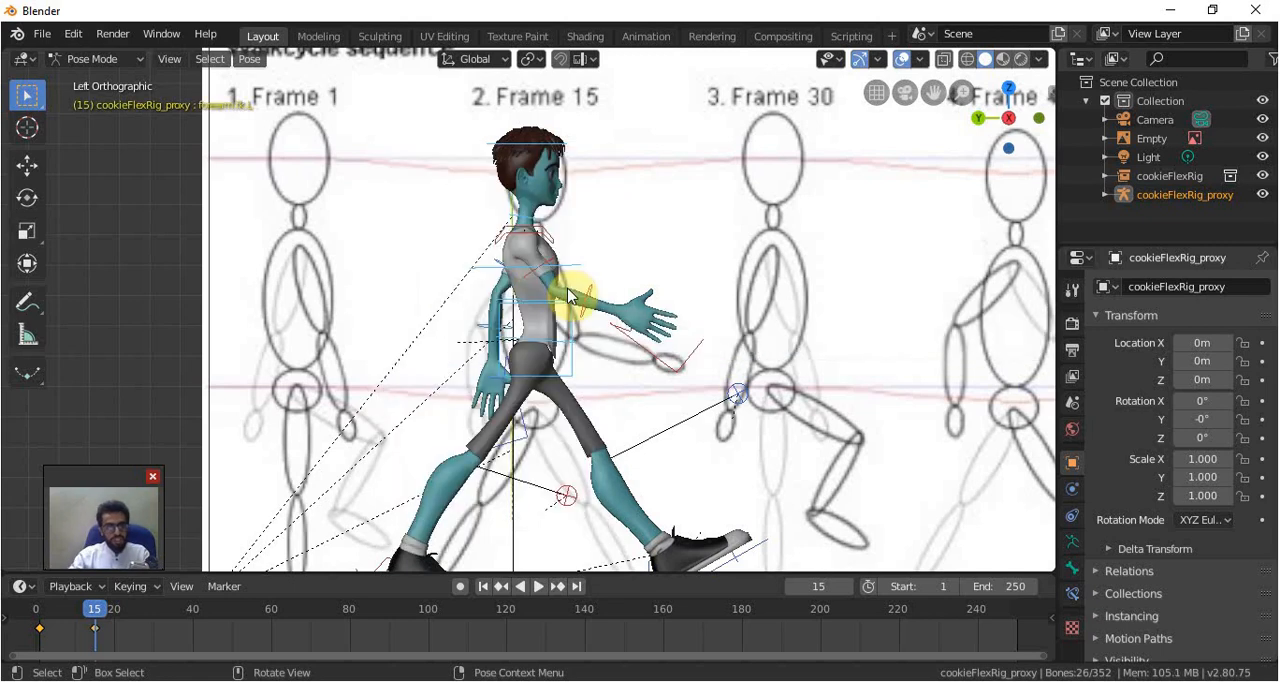
{"action": "mouse_move", "coordinate": [95, 612]}
{"action": "left_mouse_down"}
{"action": "mouse_move", "coordinate": [22, 612]}
{"action": "mouse_move", "coordinate": [97, 620]}
{"action": "left_mouse_up"}
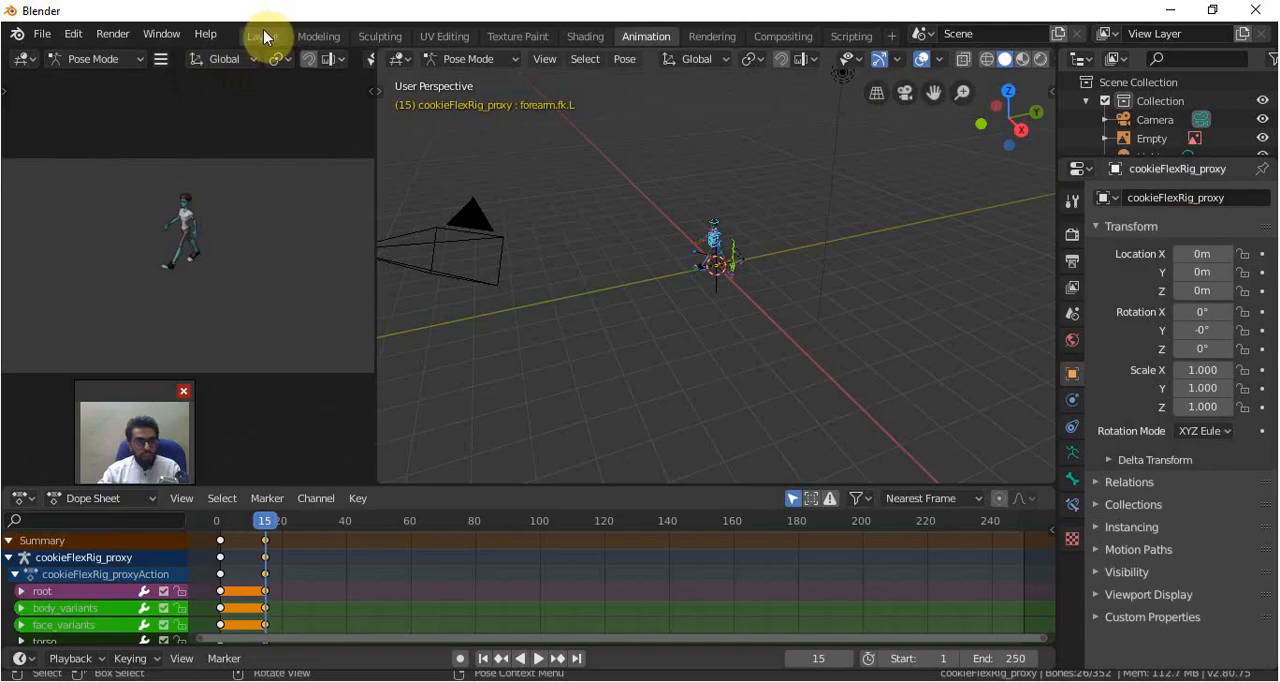
Move the playhead to frame 30 and open the Animation workspace with the character in left orthographic view
{"action": "left_click", "coordinate": [263, 36]}
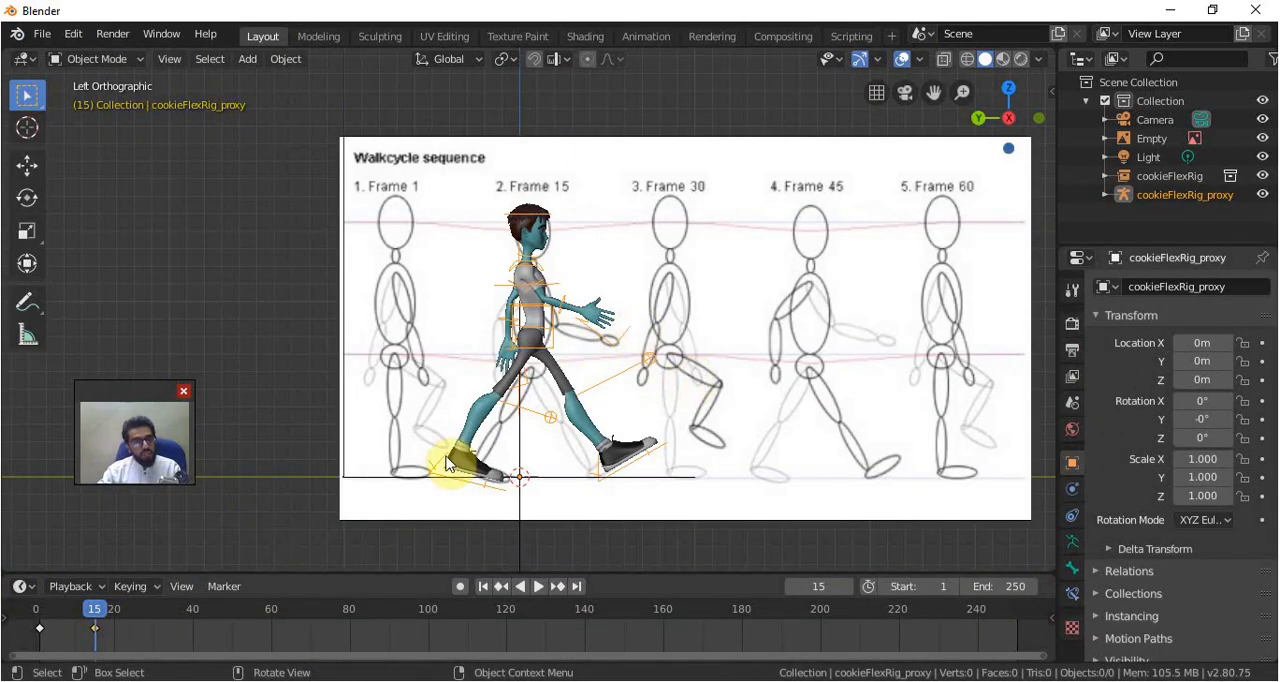
{"action": "left_click_drag", "start_coordinate": [97, 617], "coordinate": [156, 625]}
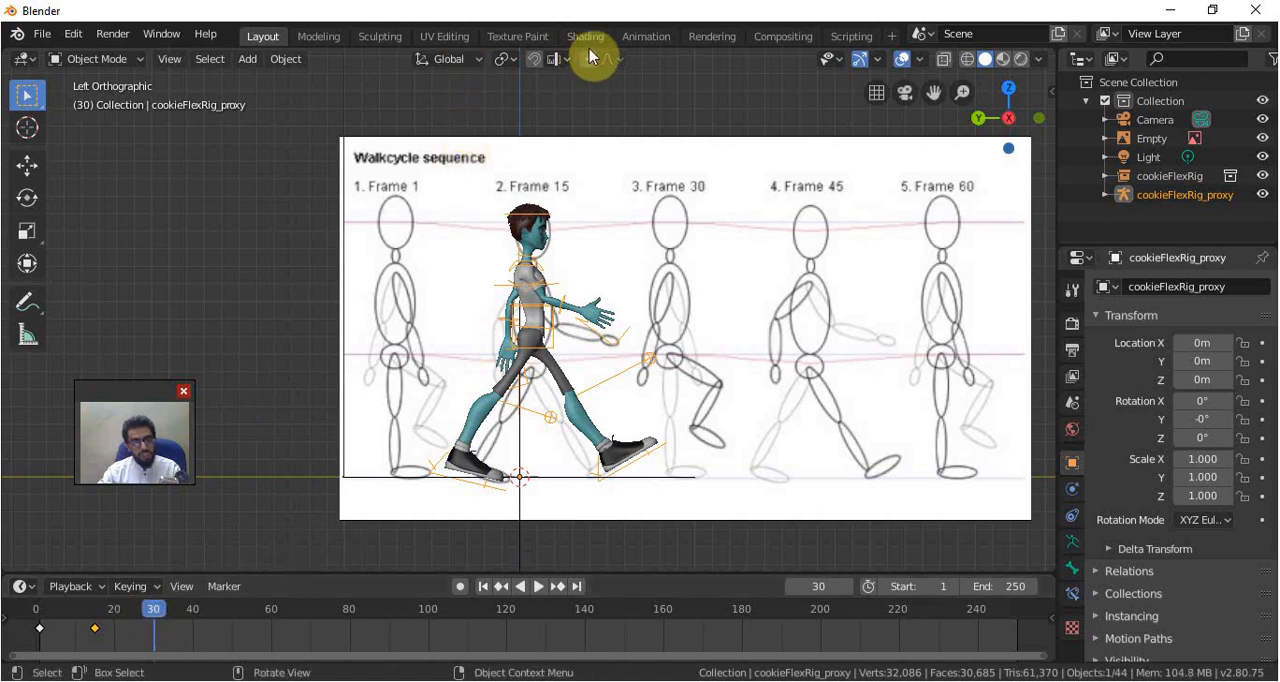
{"action": "left_click", "coordinate": [650, 37]}
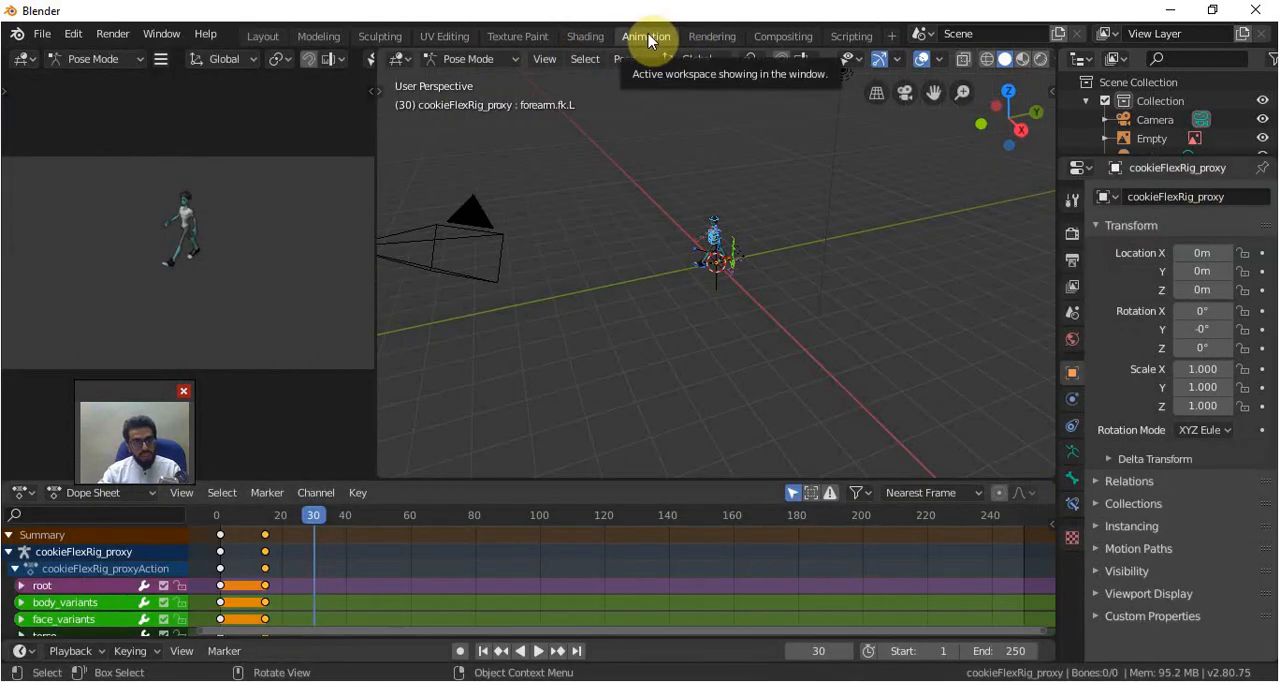
{"action": "left_click", "coordinate": [272, 37]}
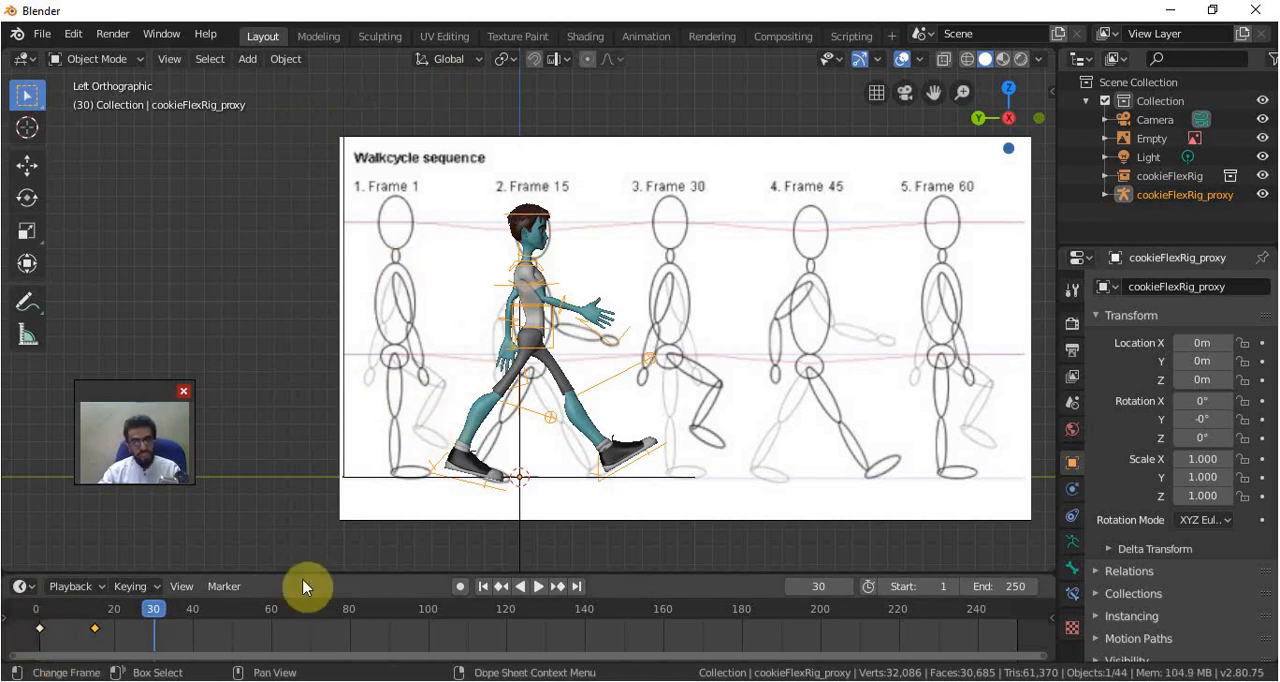
{"action": "left_click", "coordinate": [645, 37]}
{"action": "scroll", "coordinate": [758, 304], "scroll_direction": "up", "scroll_amount": 5}
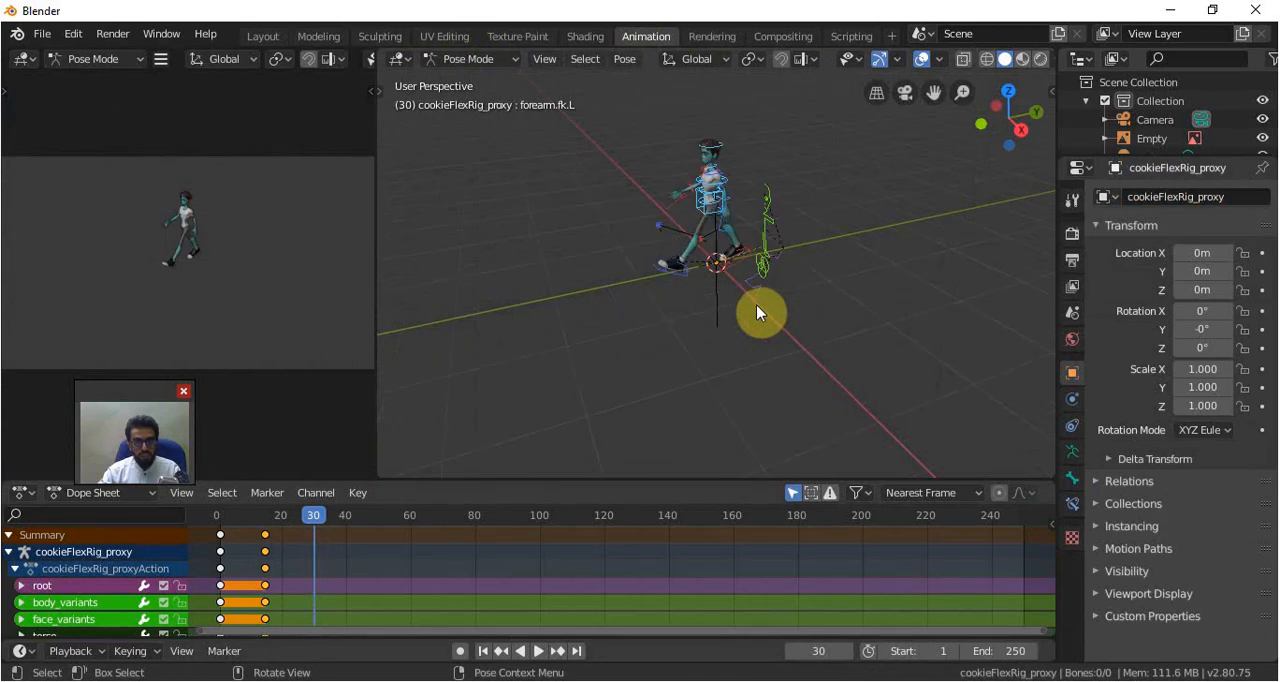
{"action": "key", "text": "KP_1"}
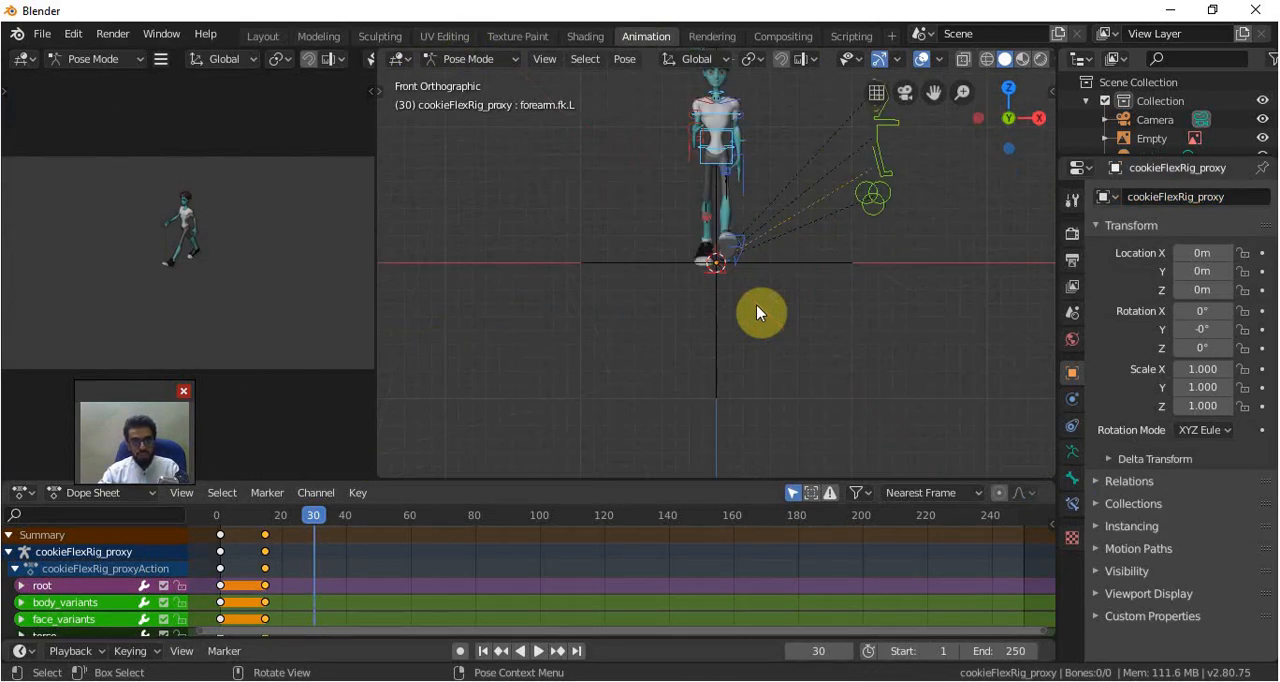
{"action": "middle_click_drag", "start_coordinate": [731, 277], "coordinate": [733, 314]}
{"action": "key", "text": "ctrl+KP_3"}
{"action": "scroll", "coordinate": [790, 332], "scroll_direction": "up", "scroll_amount": 4}
Copy the frame 1 keyframes and paste them flipped at frame 30
{"action": "left_click", "coordinate": [225, 545]}
{"action": "key", "text": "ctrl+v"}
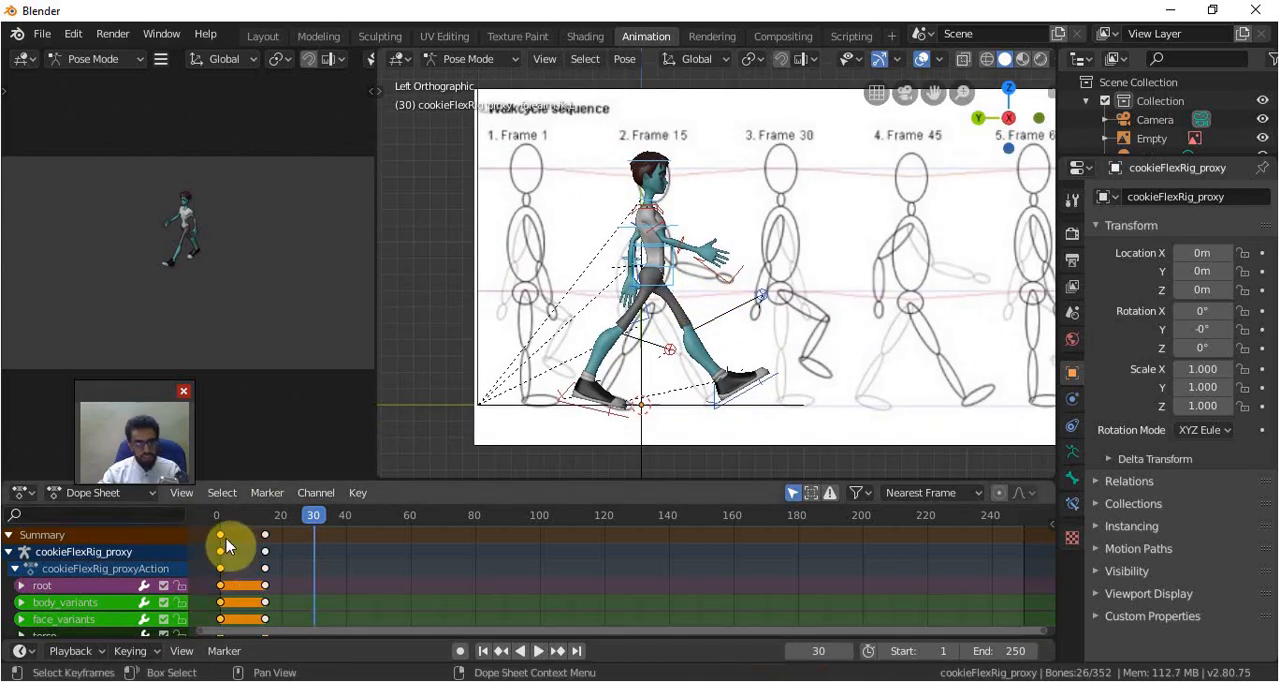
{"action": "left_click", "coordinate": [376, 489]}
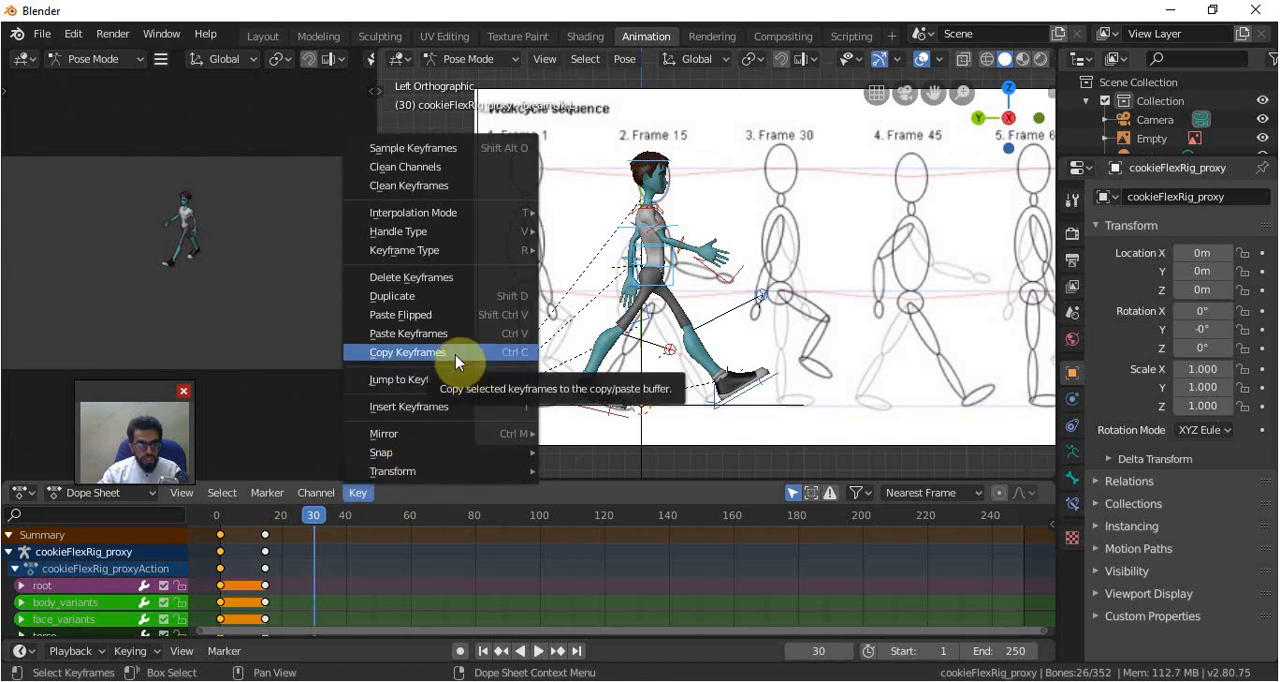
{"action": "left_click", "coordinate": [455, 354]}
{"action": "left_click", "coordinate": [358, 492]}
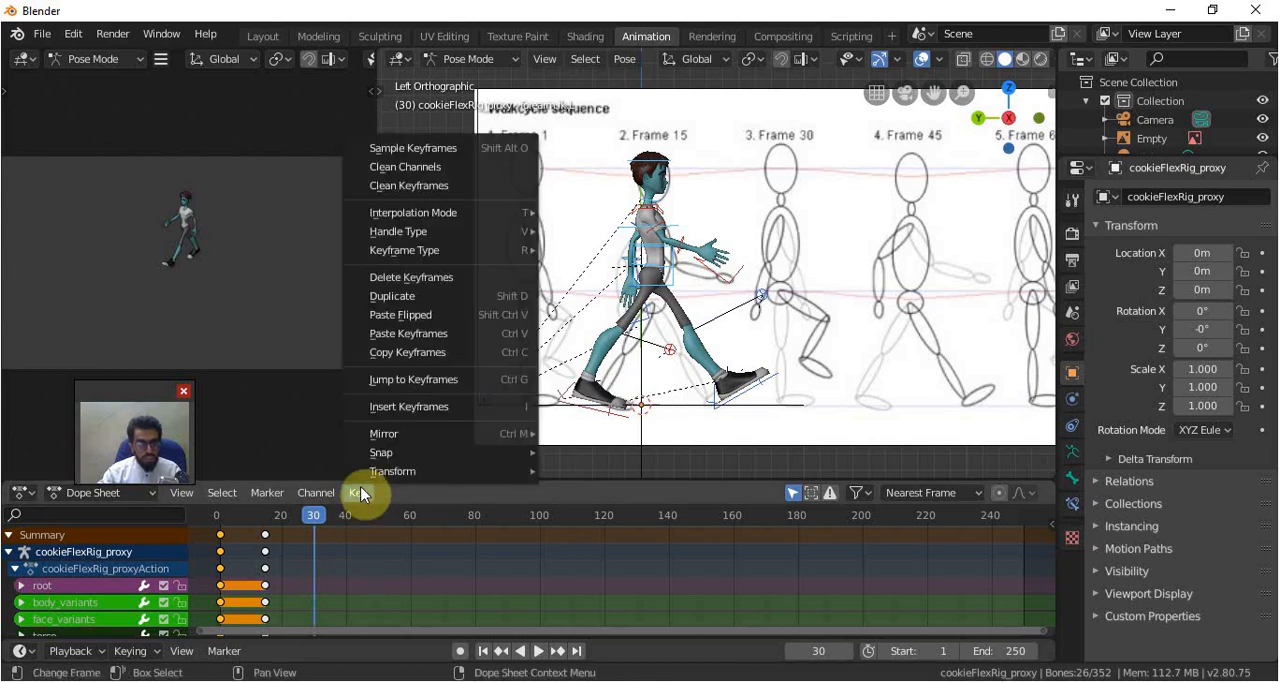
{"action": "left_click", "coordinate": [436, 316]}
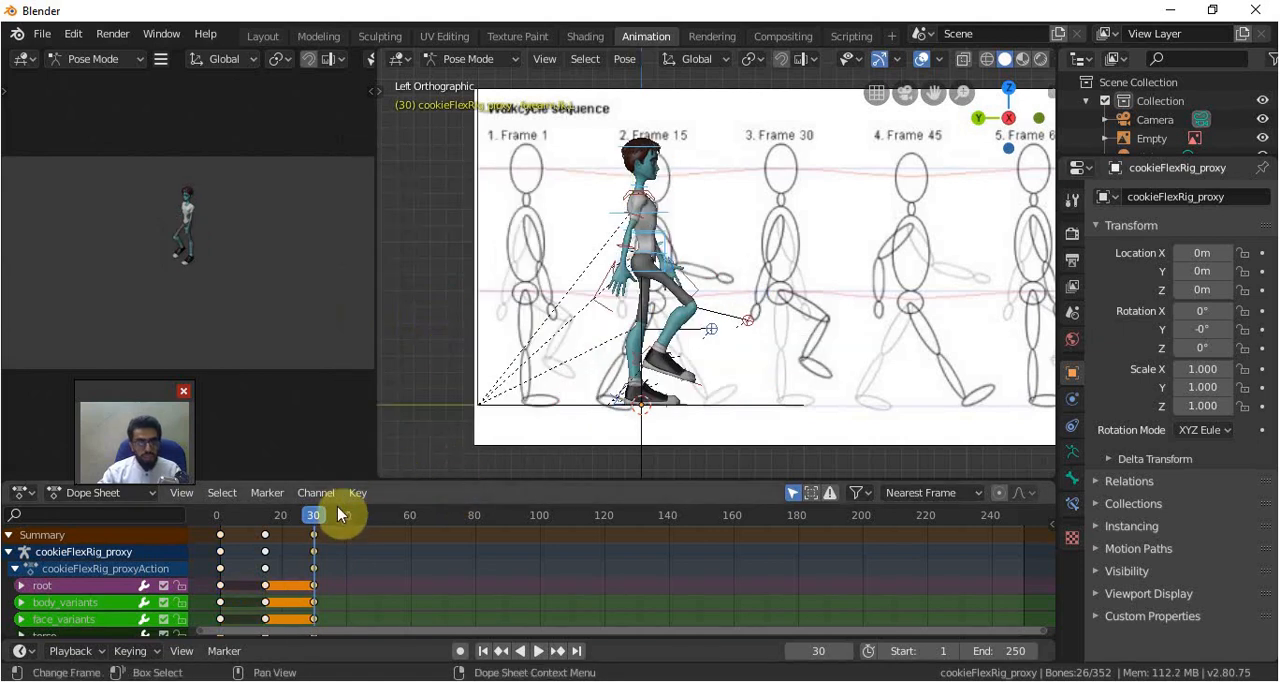
Examine the mirrored frame 30 pose from the front and return to the left orthographic view
{"action": "scroll", "coordinate": [714, 320], "scroll_direction": "down", "scroll_amount": 3}
{"action": "middle_click_drag", "start_coordinate": [729, 377], "coordinate": [572, 407]}
{"action": "scroll", "coordinate": [569, 398], "scroll_direction": "up", "scroll_amount": 3}
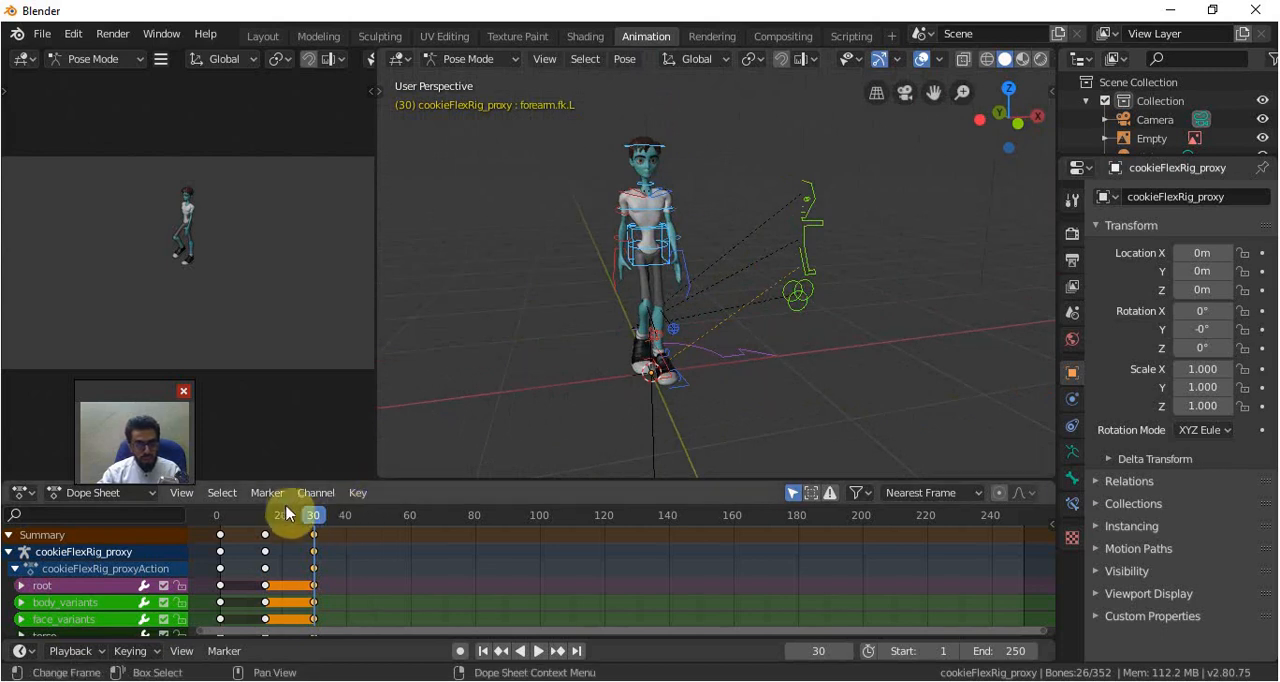
{"action": "left_click_drag", "start_coordinate": [307, 515], "coordinate": [335, 549]}
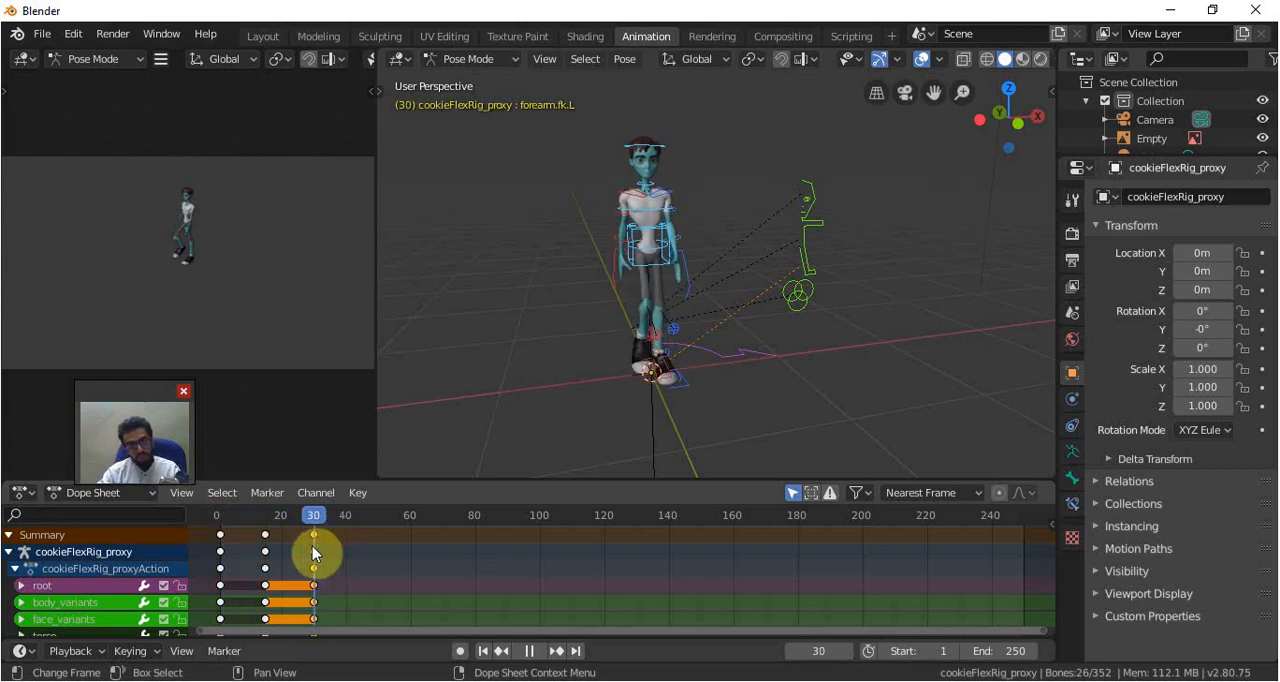
{"action": "key", "text": "ctrl+KP_3"}
Copy the frame 15 keyframes and paste them flipped at frame 45
{"action": "left_click", "coordinate": [334, 516]}
{"action": "left_click_drag", "start_coordinate": [365, 523], "coordinate": [369, 524]}
{"action": "key", "text": "Left"}
{"action": "key", "text": "Left"}
{"action": "left_click", "coordinate": [264, 537], "text": "shift"}
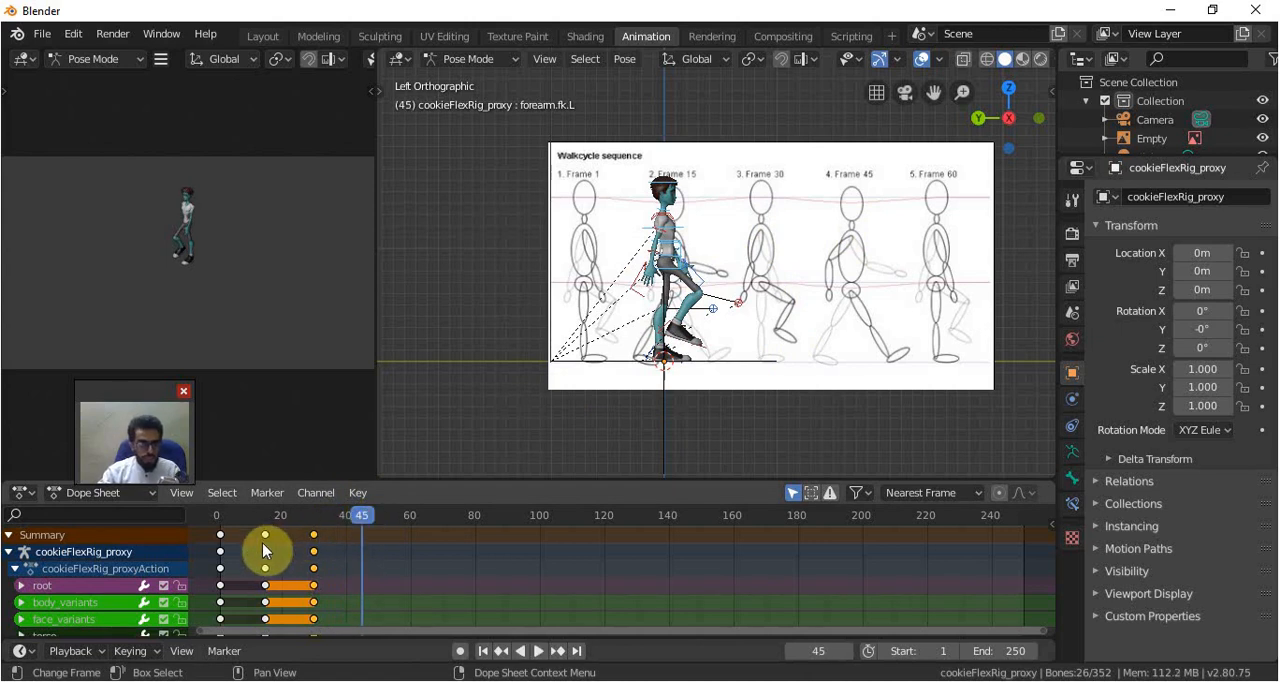
{"action": "left_click", "coordinate": [265, 547]}
{"action": "left_click", "coordinate": [358, 497]}
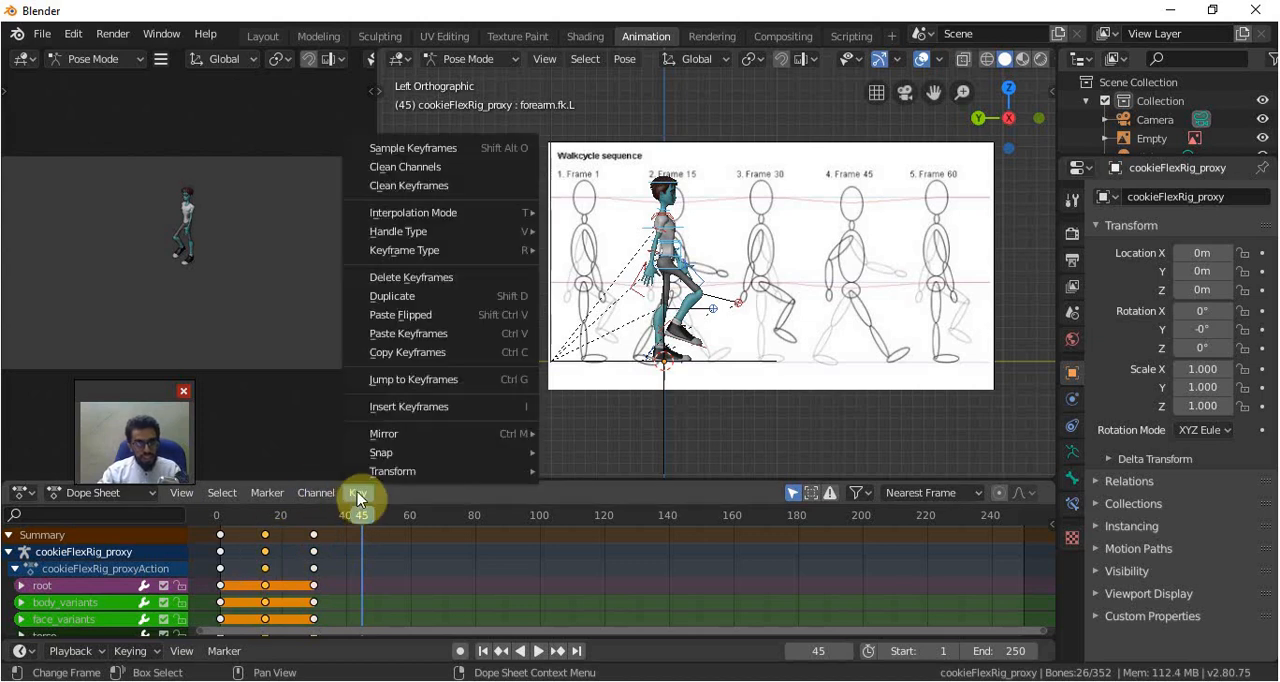
{"action": "left_click", "coordinate": [435, 354]}
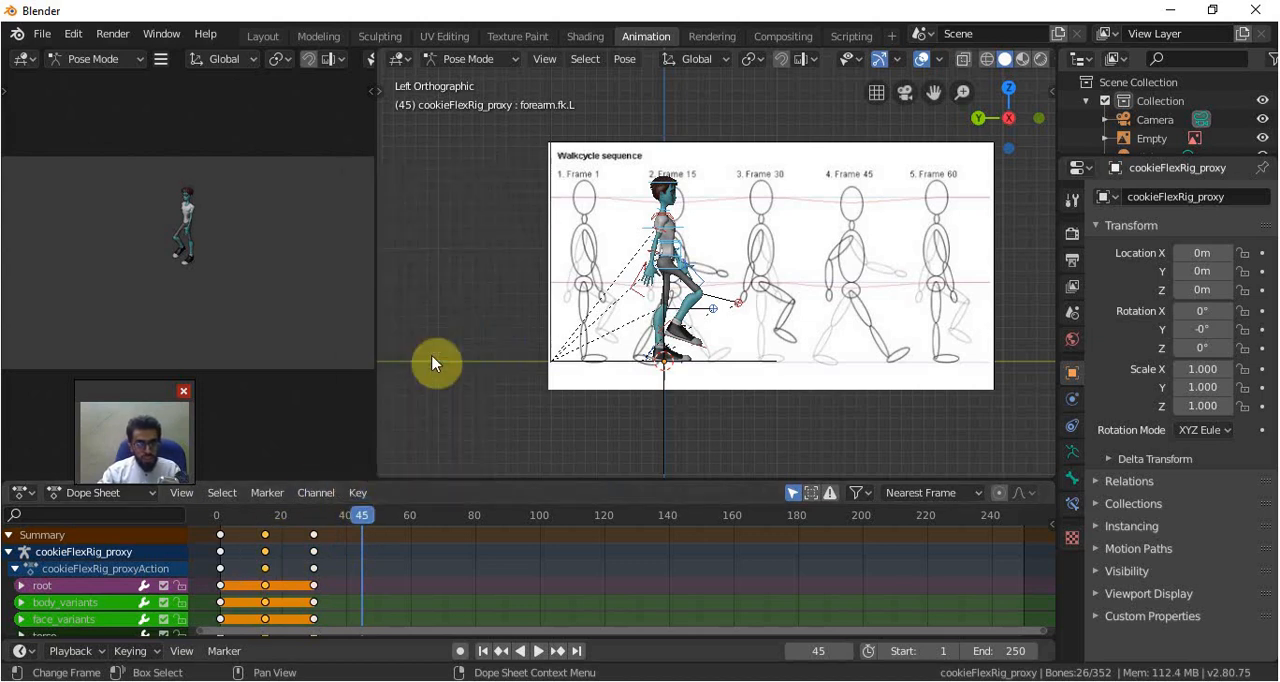
{"action": "left_click", "coordinate": [335, 492]}
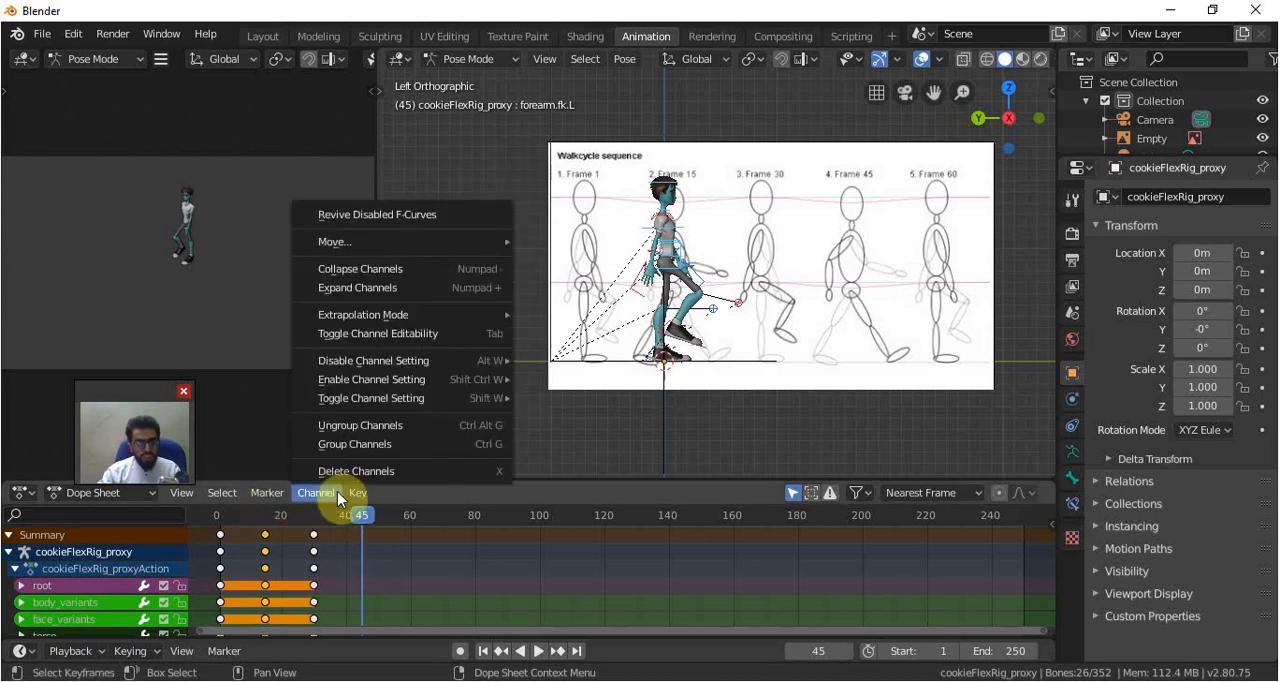
{"action": "mouse_move", "coordinate": [360, 494]}
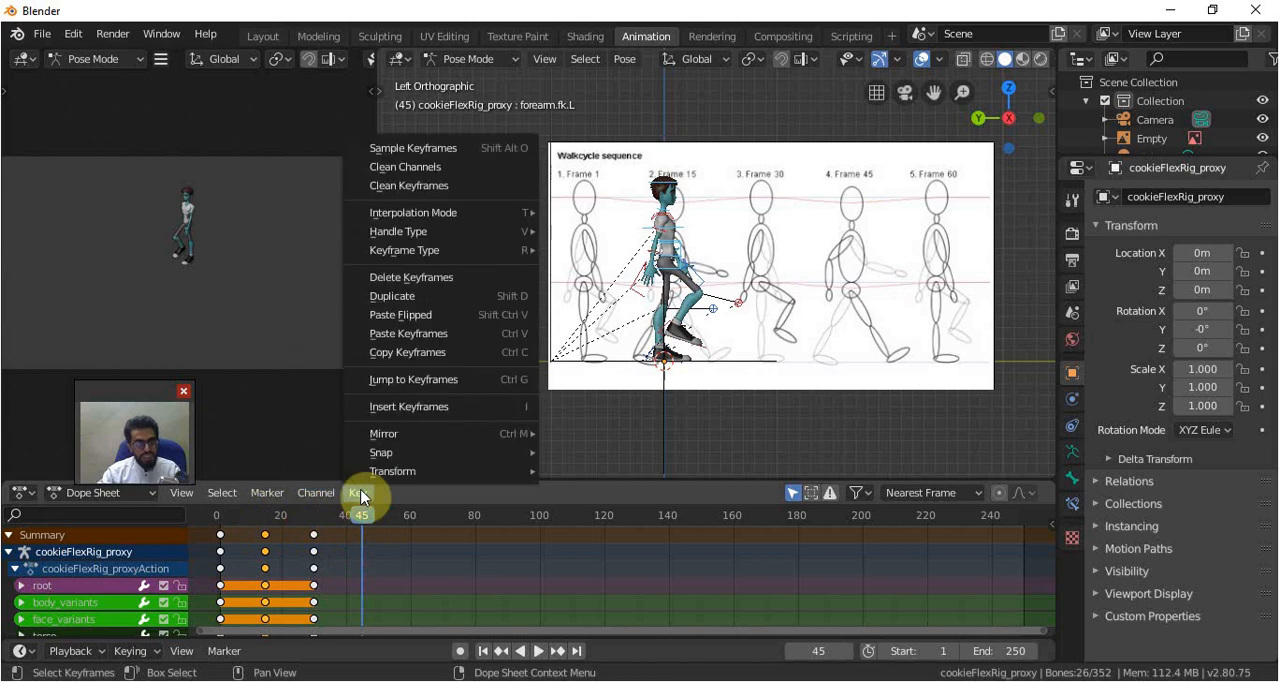
{"action": "left_click", "coordinate": [469, 316]}
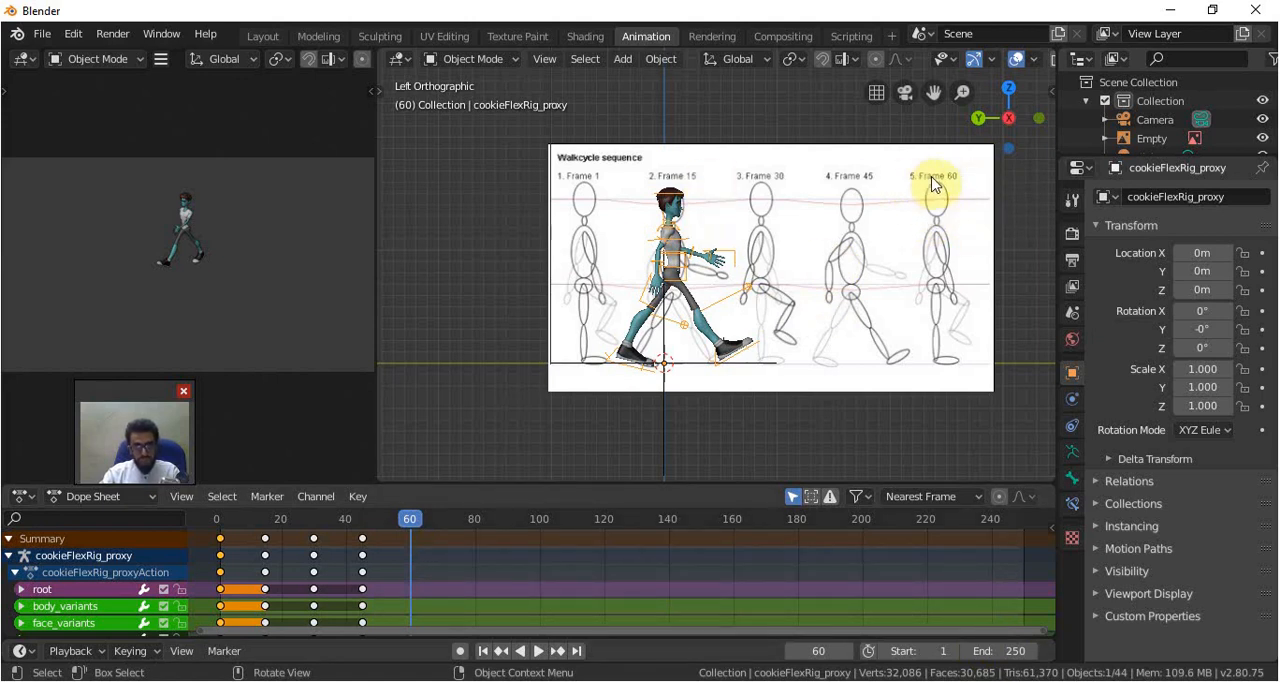
Duplicate the frame 1 keyframes to frame 60 to close the walk cycle
{"action": "left_click", "coordinate": [221, 538]}
{"action": "key", "text": "shift+d"}
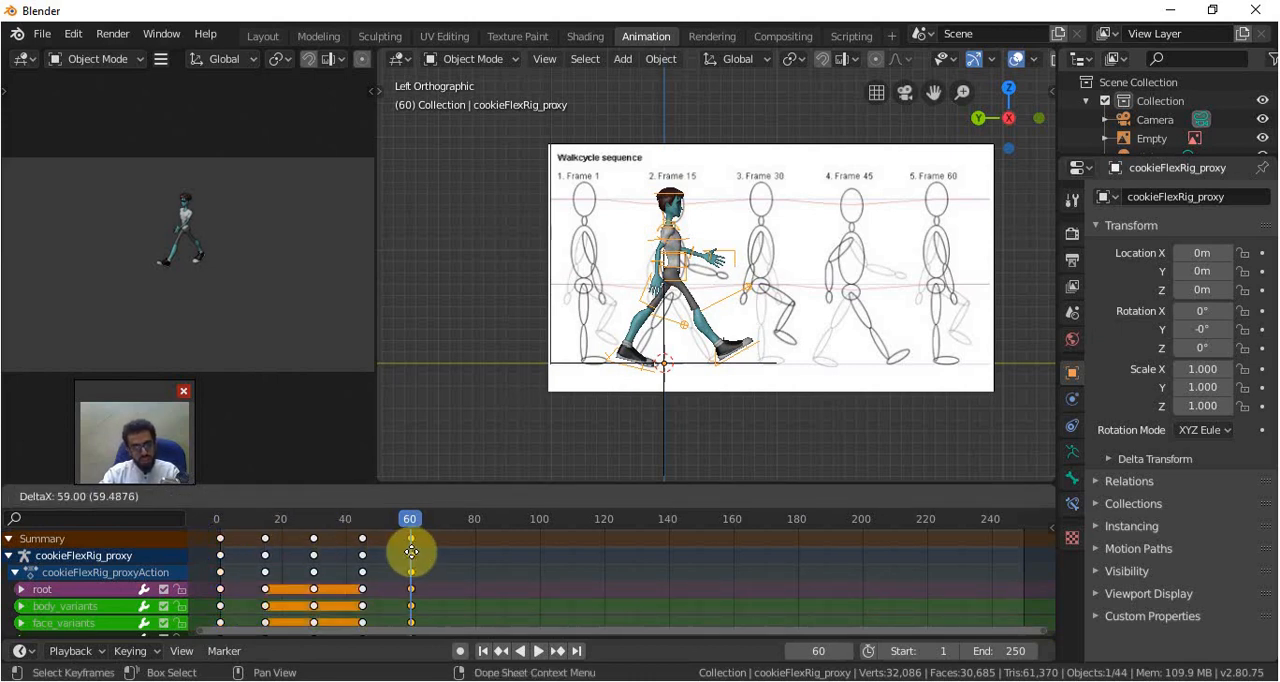
{"action": "left_click", "coordinate": [412, 552]}
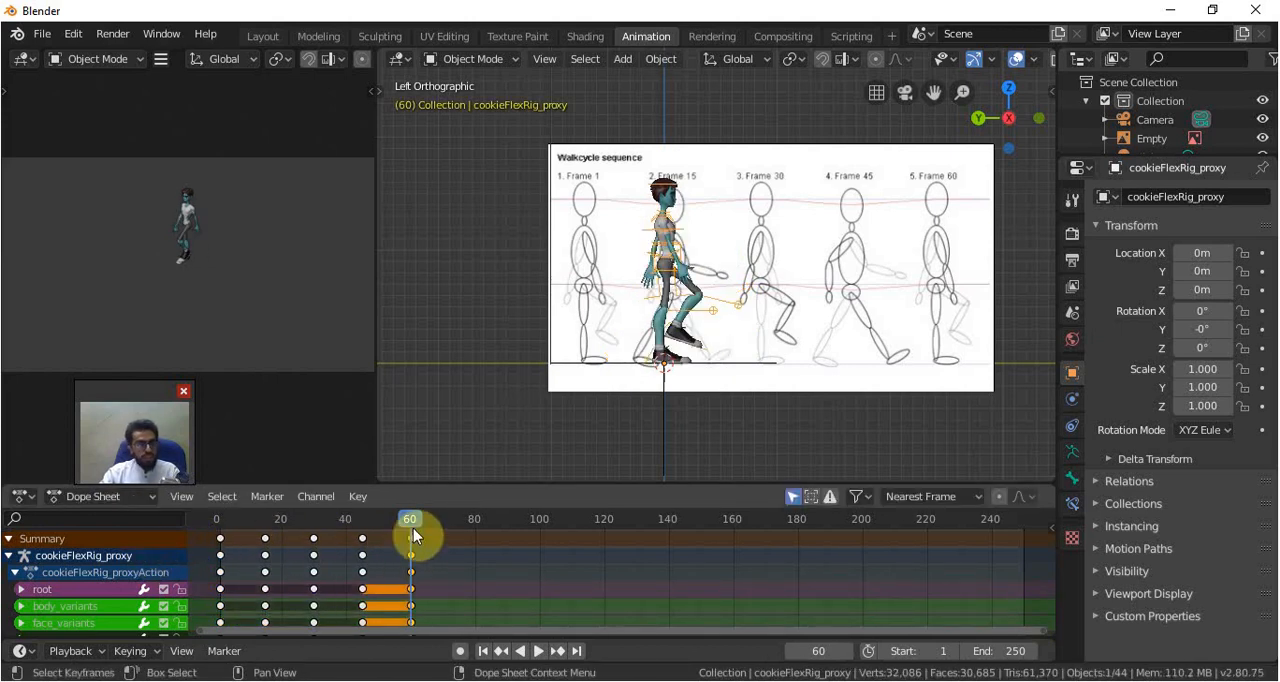
Scrub back through the walk cycle and review the keyframes of the individual bone channels
{"action": "left_click_drag", "start_coordinate": [409, 517], "coordinate": [337, 521]}
{"action": "scroll", "coordinate": [249, 571], "scroll_direction": "down", "scroll_amount": 1}
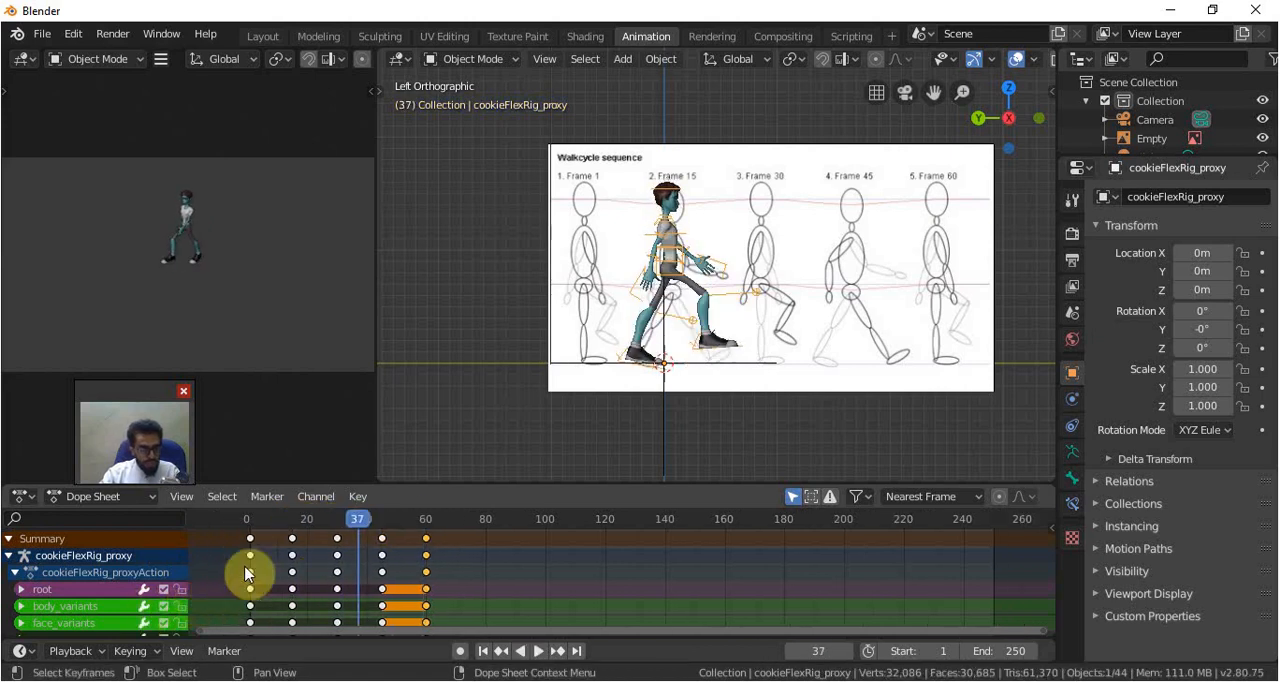
{"action": "scroll", "coordinate": [109, 566], "scroll_direction": "down", "scroll_amount": 4}
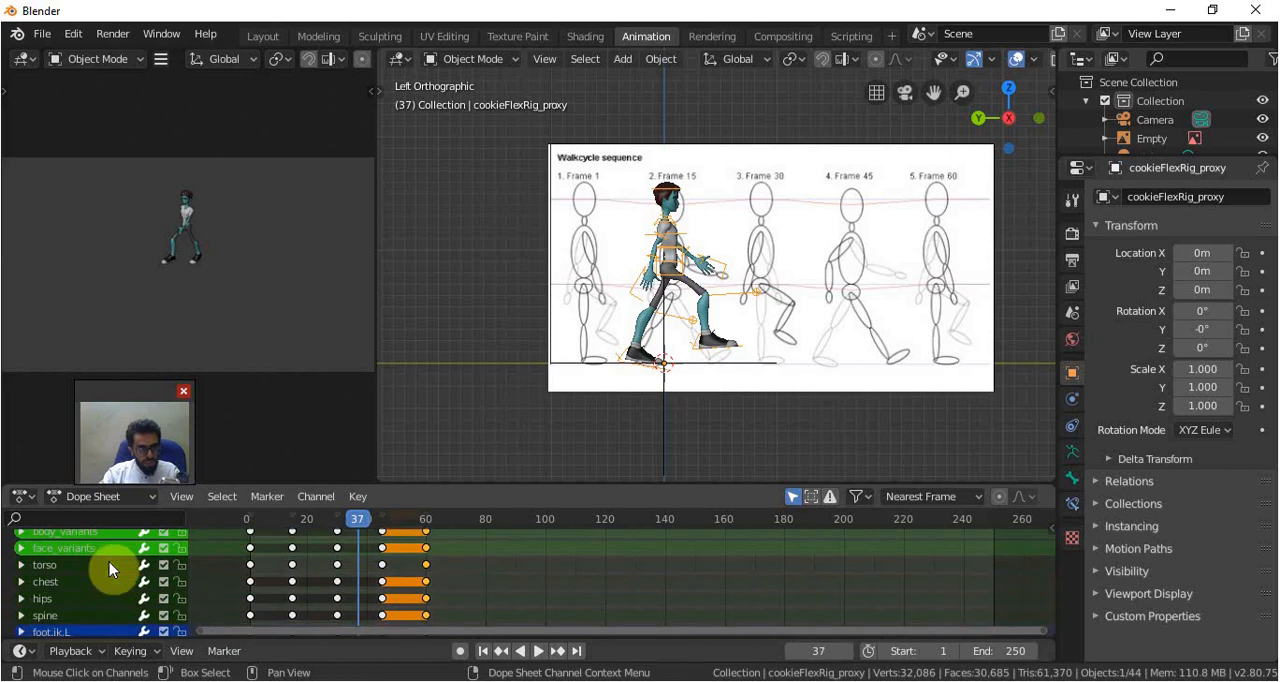
{"action": "left_click", "coordinate": [249, 588]}
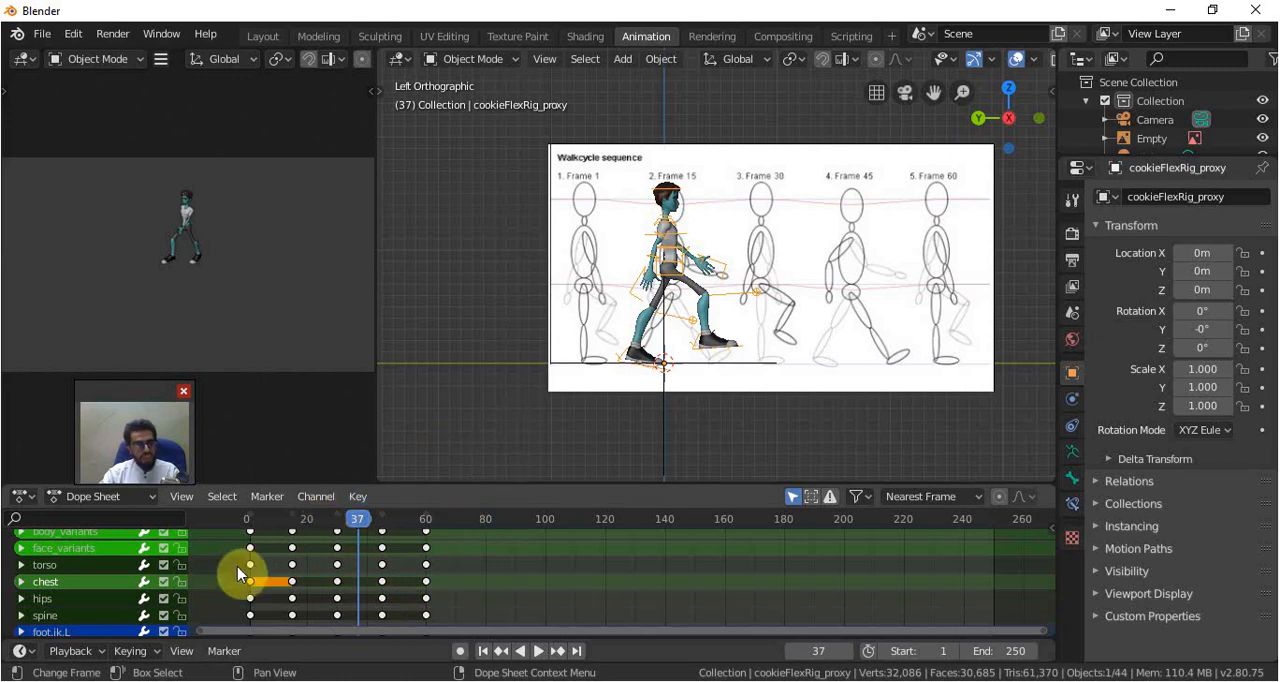
{"action": "scroll", "coordinate": [128, 553], "scroll_direction": "up", "scroll_amount": 4}
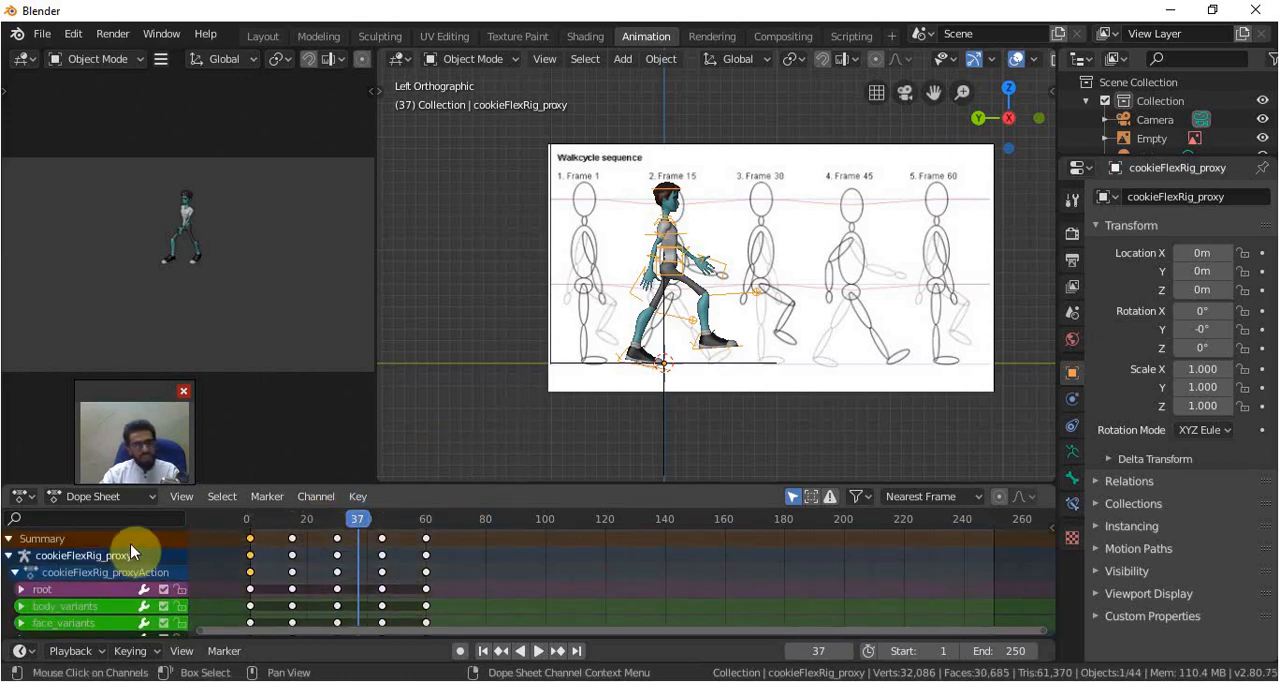
Set the scene's end frame to 60 and play back the walk cycle to check it
{"action": "left_click", "coordinate": [1008, 650]}
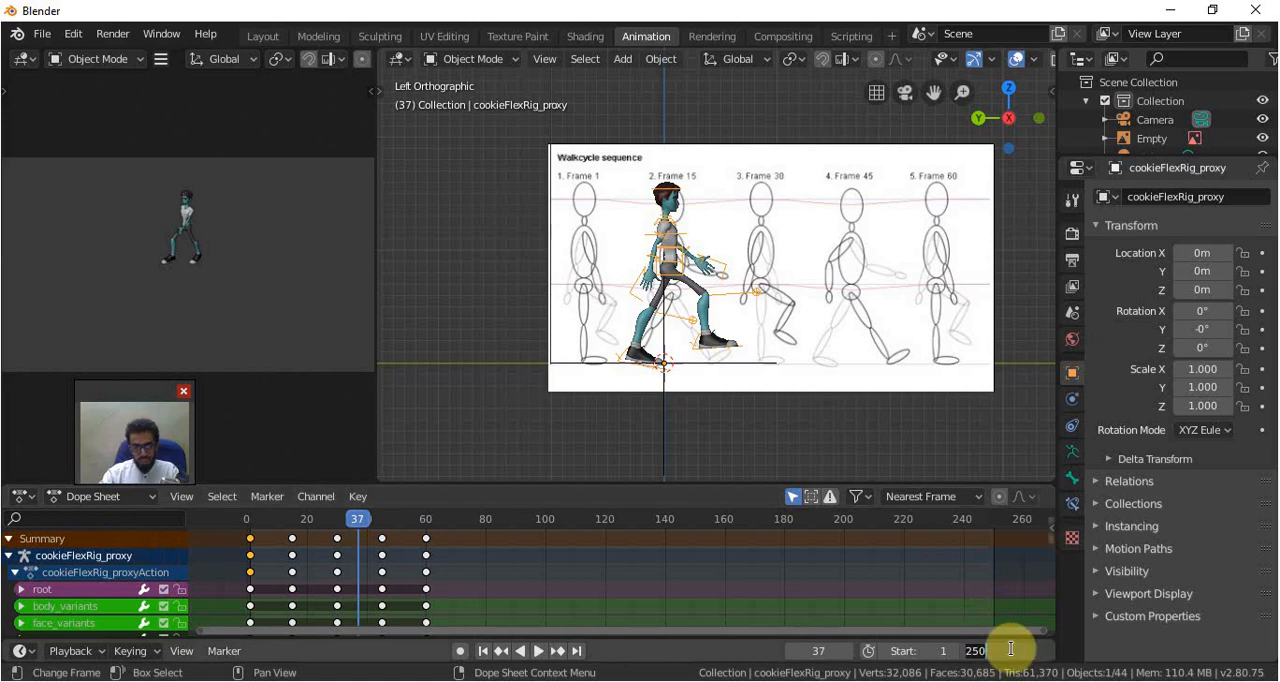
{"action": "type", "text": "60"}
{"action": "key", "text": "Return"}
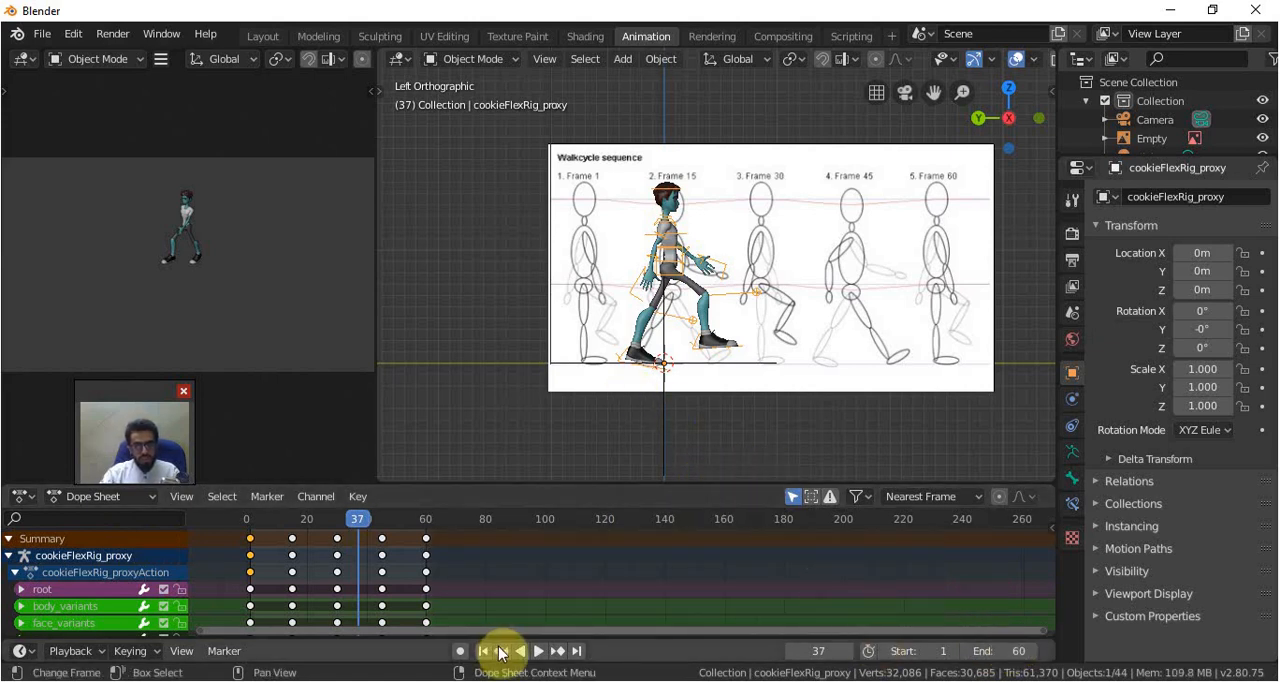
{"action": "left_click", "coordinate": [538, 651]}
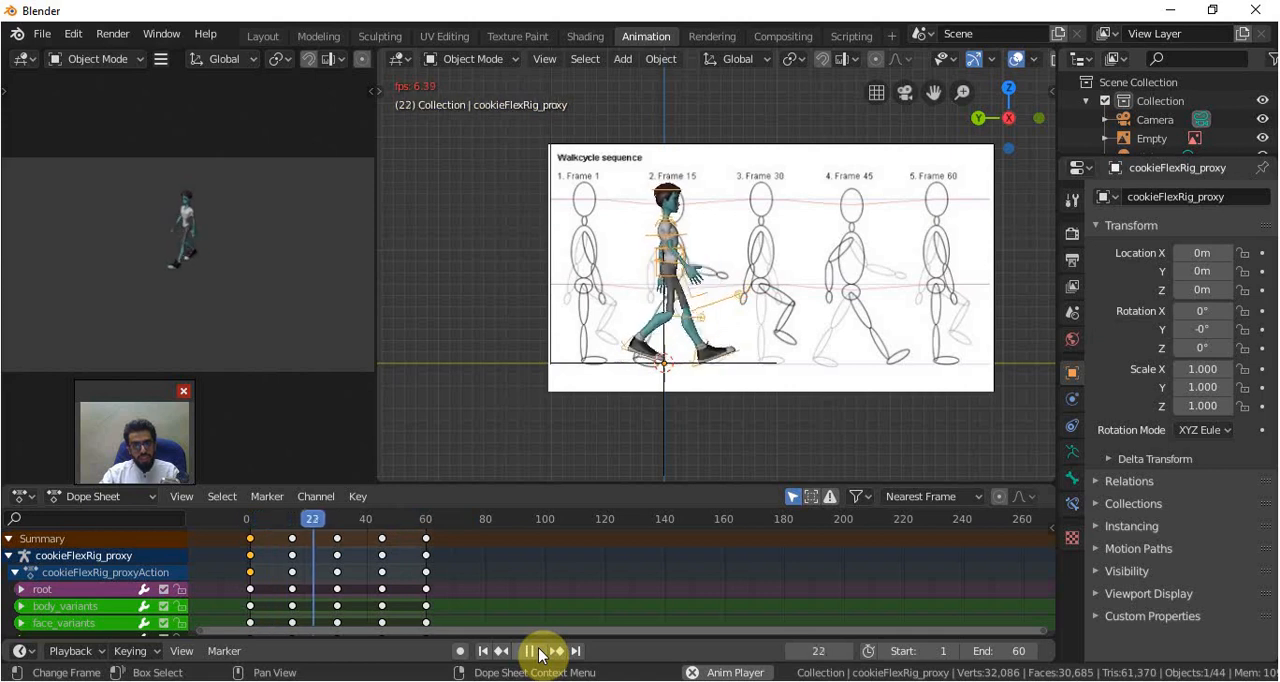
{"action": "left_click", "coordinate": [538, 651]}
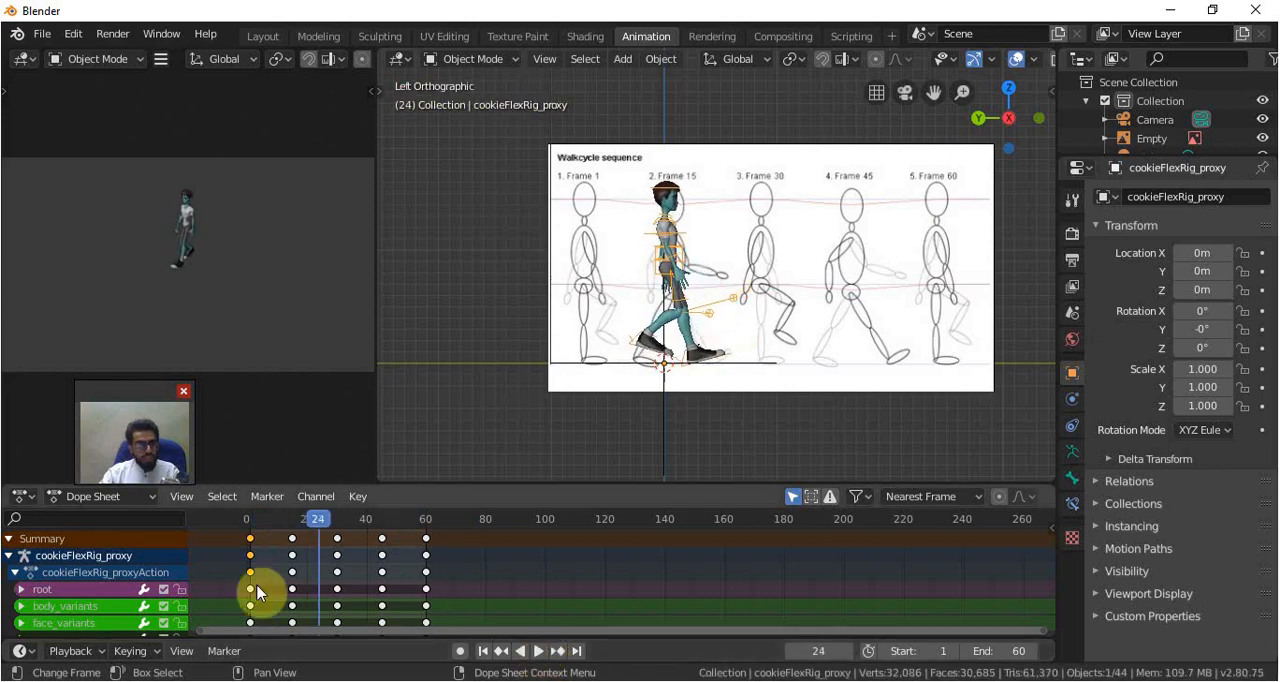
Switch the Dope Sheet to the Nonlinear Animation editor and push the cookieFlexRig_proxyAction down into an NLA strip
{"action": "left_click", "coordinate": [23, 497]}
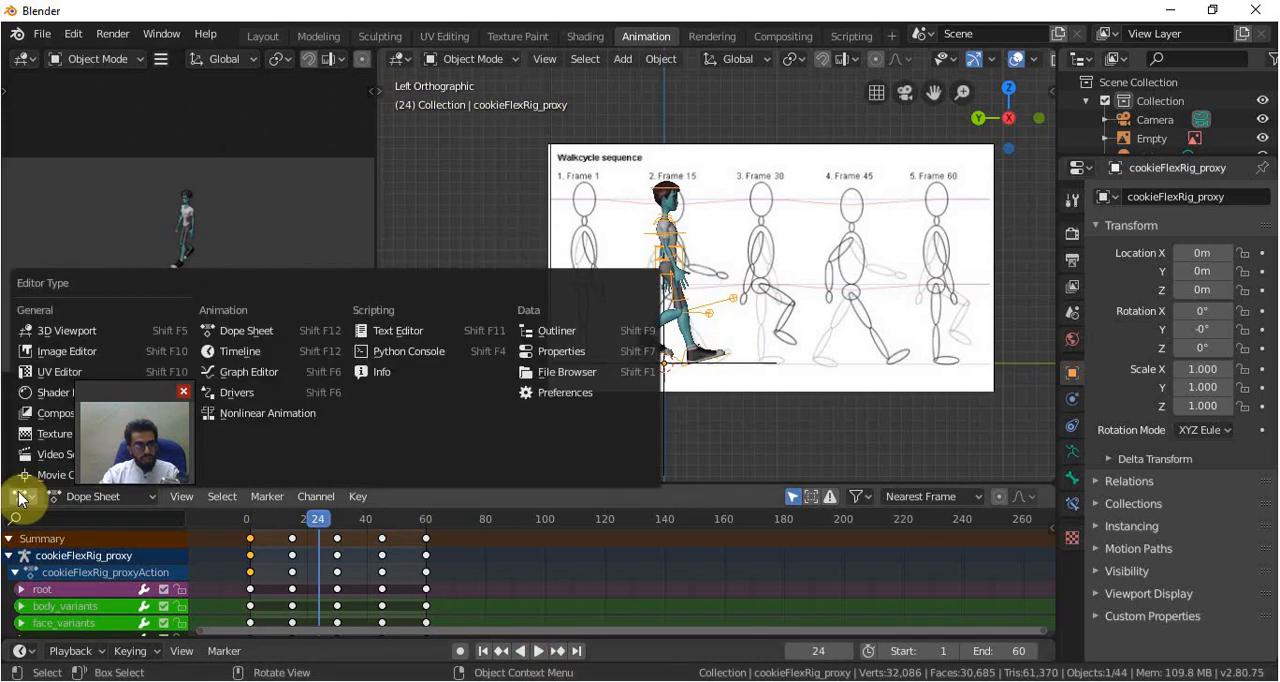
{"action": "left_click", "coordinate": [260, 414]}
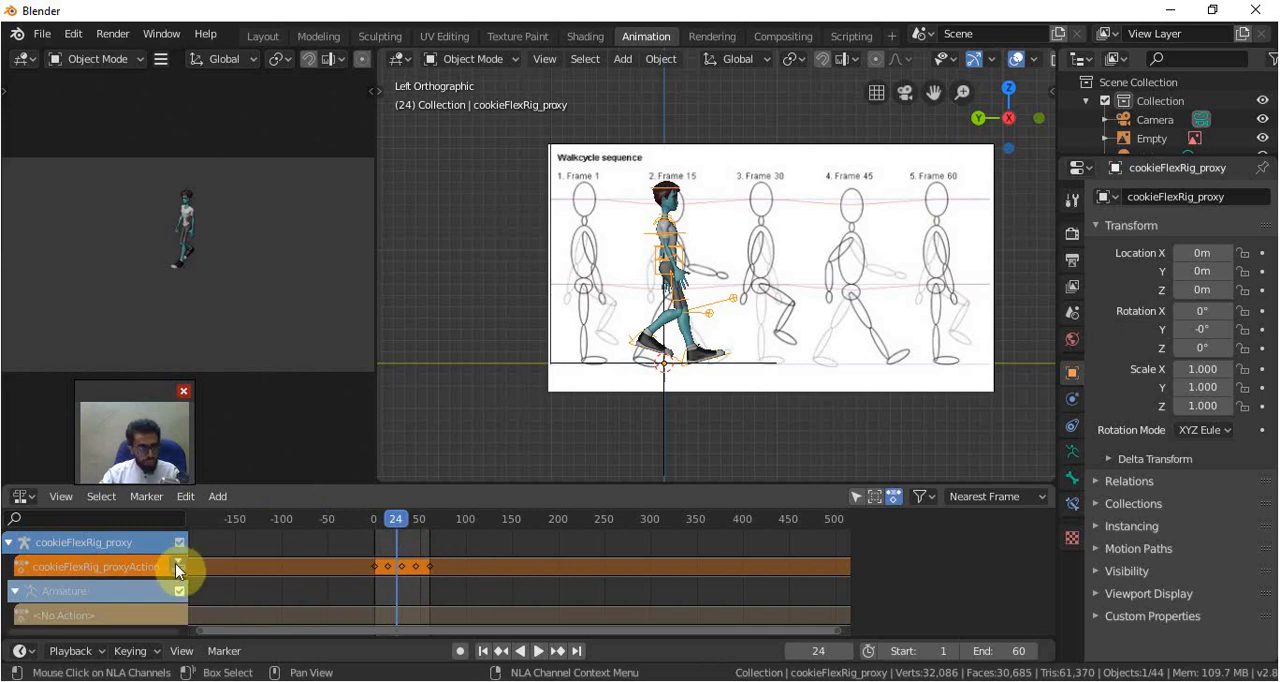
{"action": "left_click", "coordinate": [177, 568]}
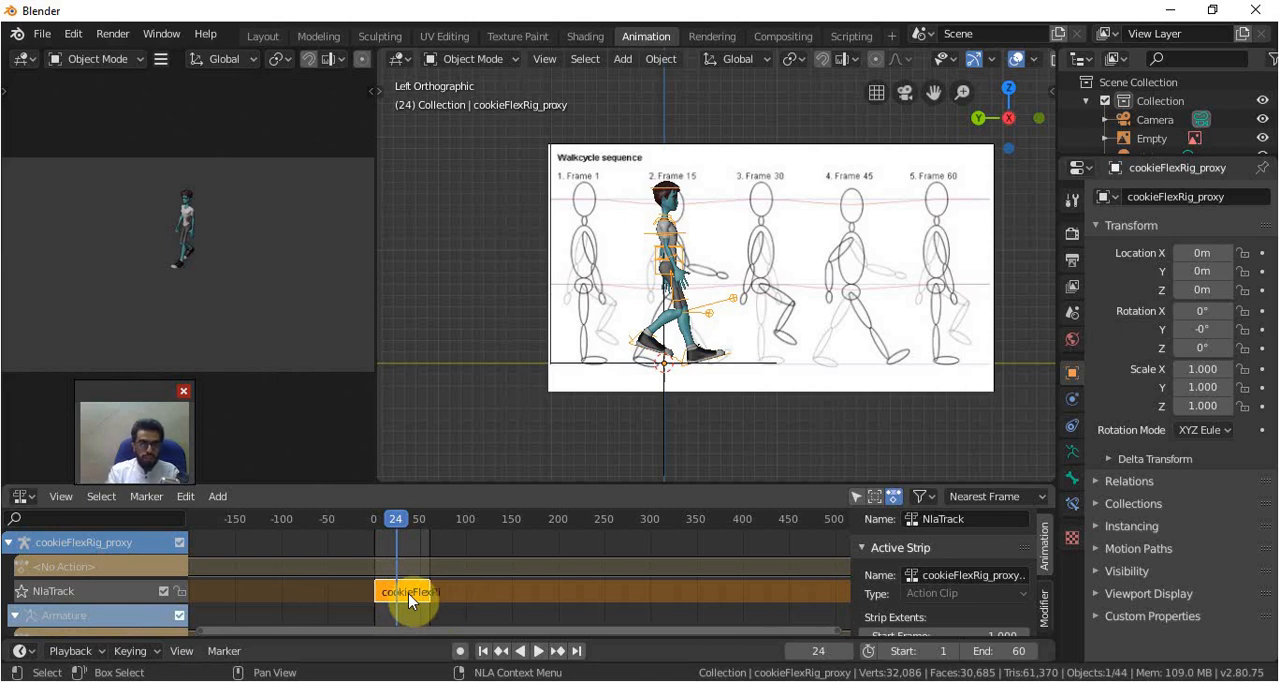
Enlarge the Nonlinear Animation editor and set the walk cycle strip's Repeat to 5
{"action": "left_click_drag", "start_coordinate": [552, 484], "coordinate": [594, 357]}
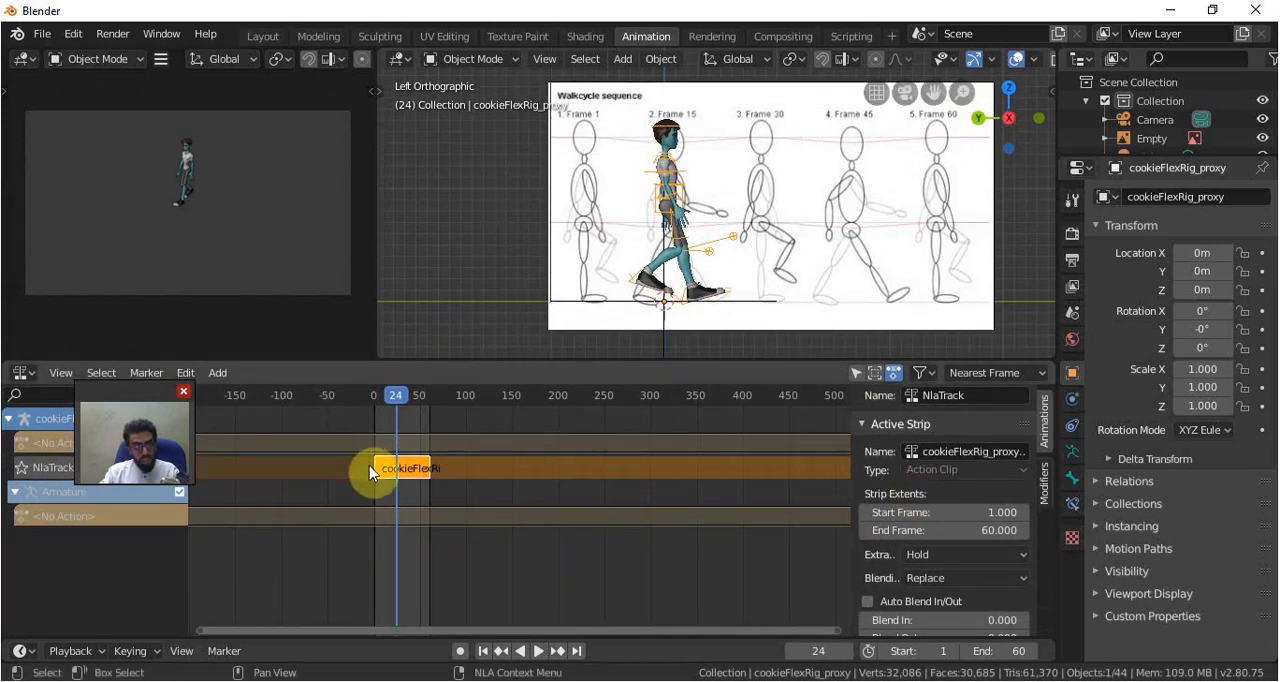
{"action": "scroll", "coordinate": [890, 528], "scroll_direction": "down", "scroll_amount": 6}
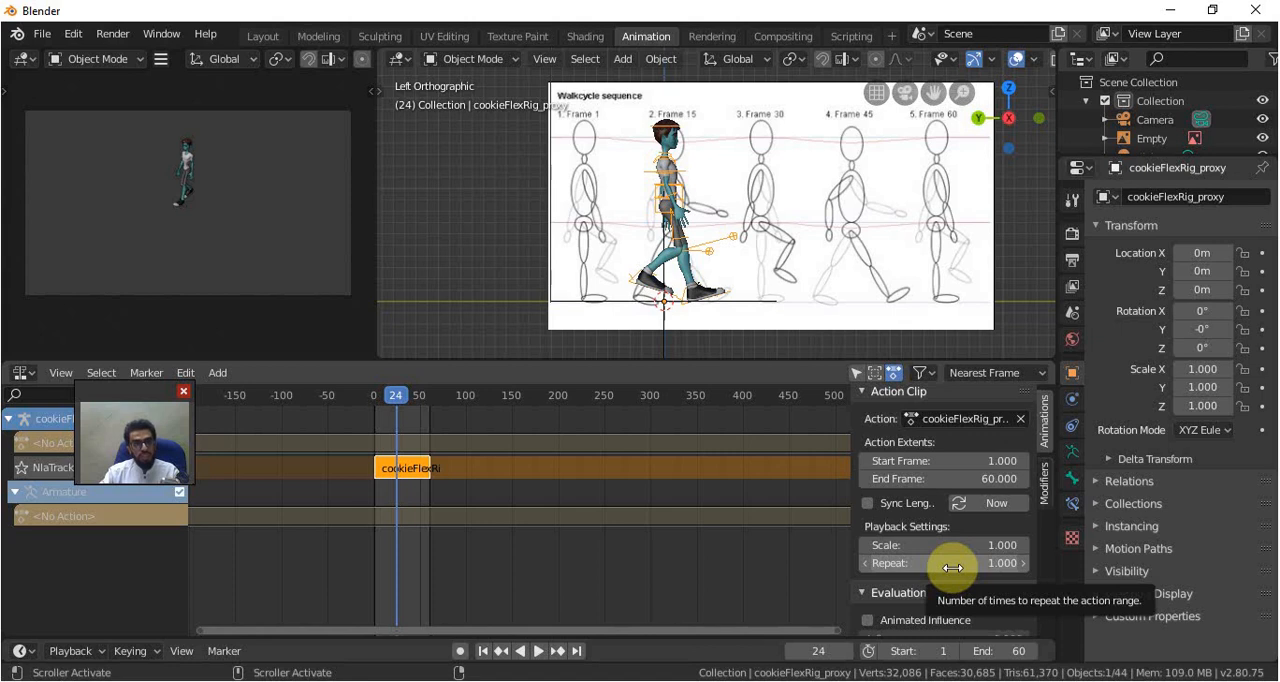
{"action": "left_click", "coordinate": [951, 567]}
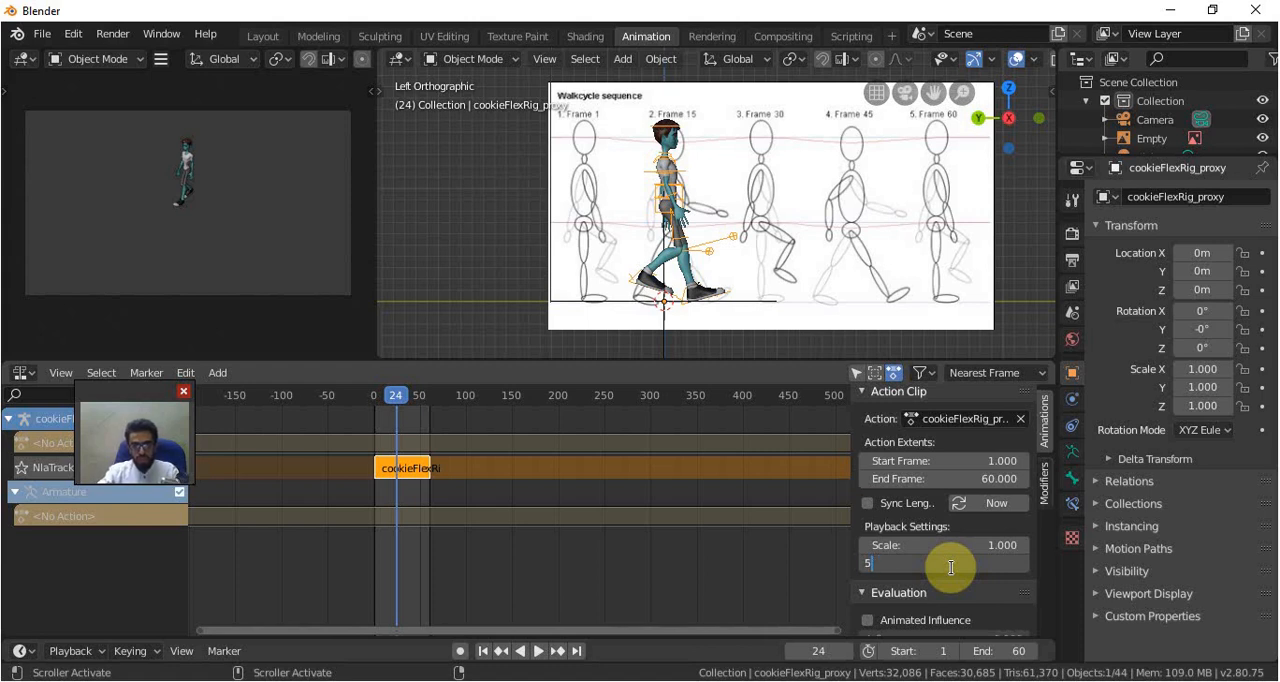
{"action": "type", "text": "5"}
{"action": "key", "text": "Return"}
Extend the scene's end frame to 300 to cover all five repeats of the strip
{"action": "scroll", "coordinate": [960, 580], "scroll_direction": "up", "scroll_amount": 1}
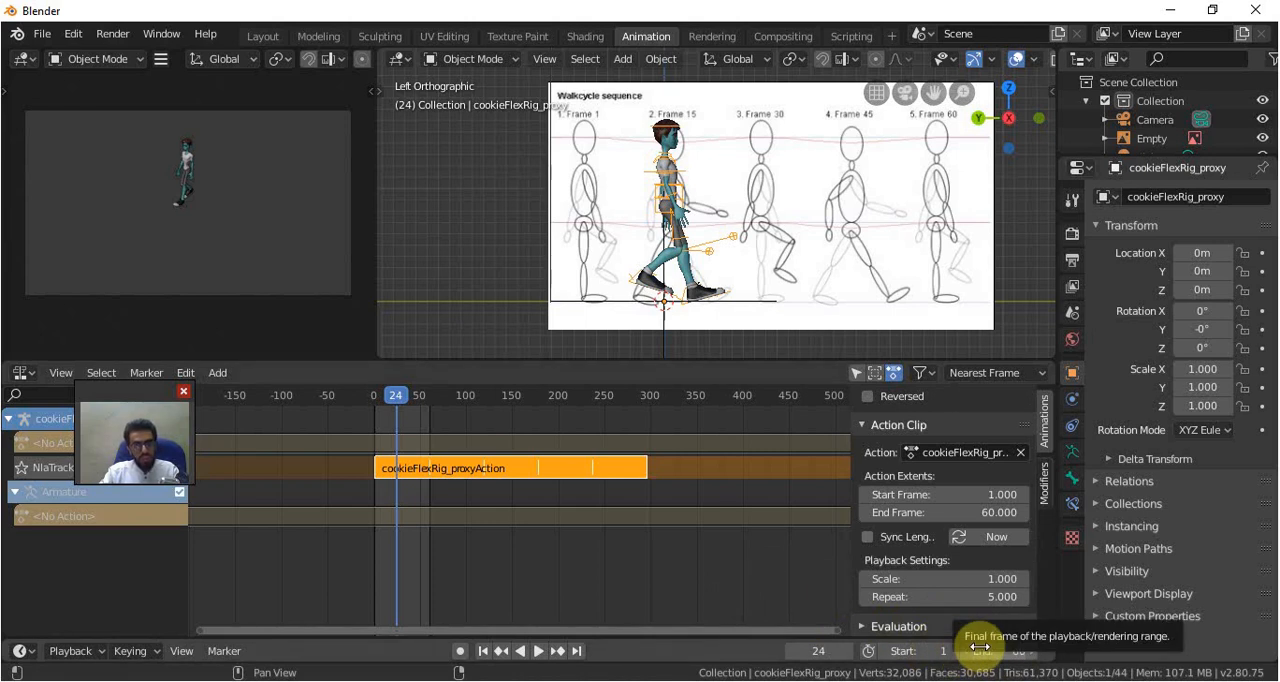
{"action": "left_click", "coordinate": [981, 650]}
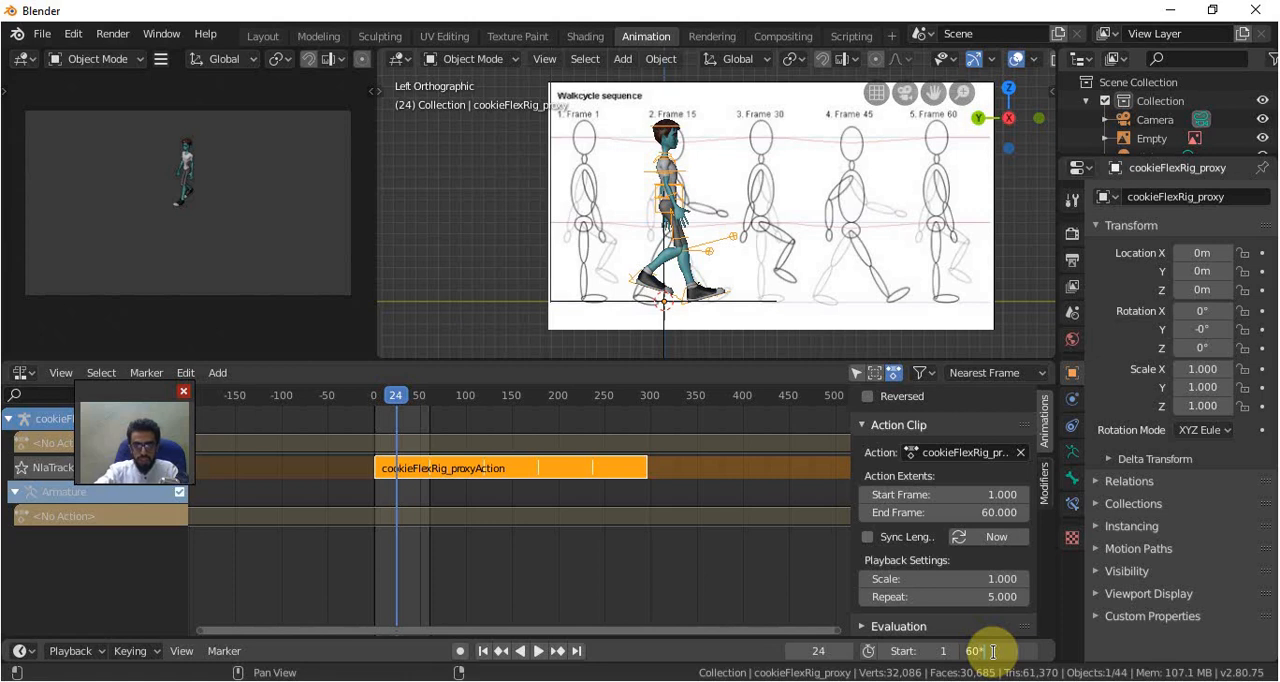
{"action": "key", "text": "Return"}
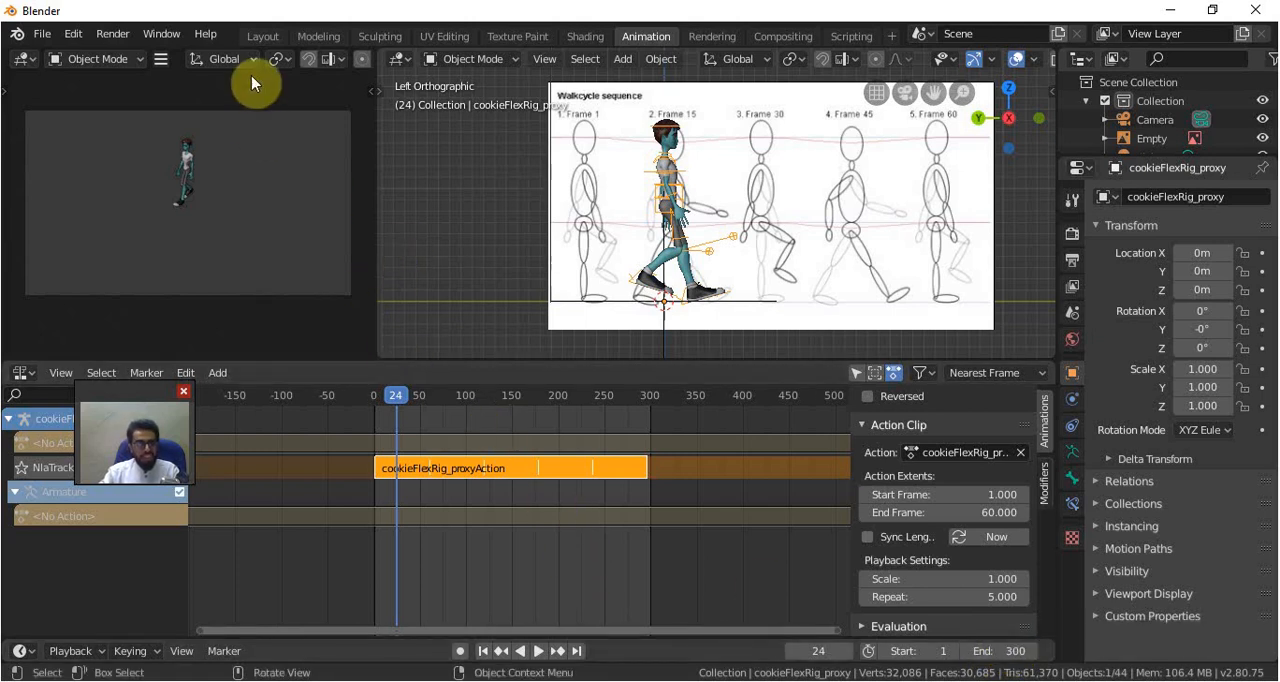
Play the repeated walk in the Layout workspace, examine it from several angles, and scrub back near the start
{"action": "left_click", "coordinate": [268, 38]}
{"action": "left_click_drag", "start_coordinate": [545, 490], "coordinate": [540, 576]}
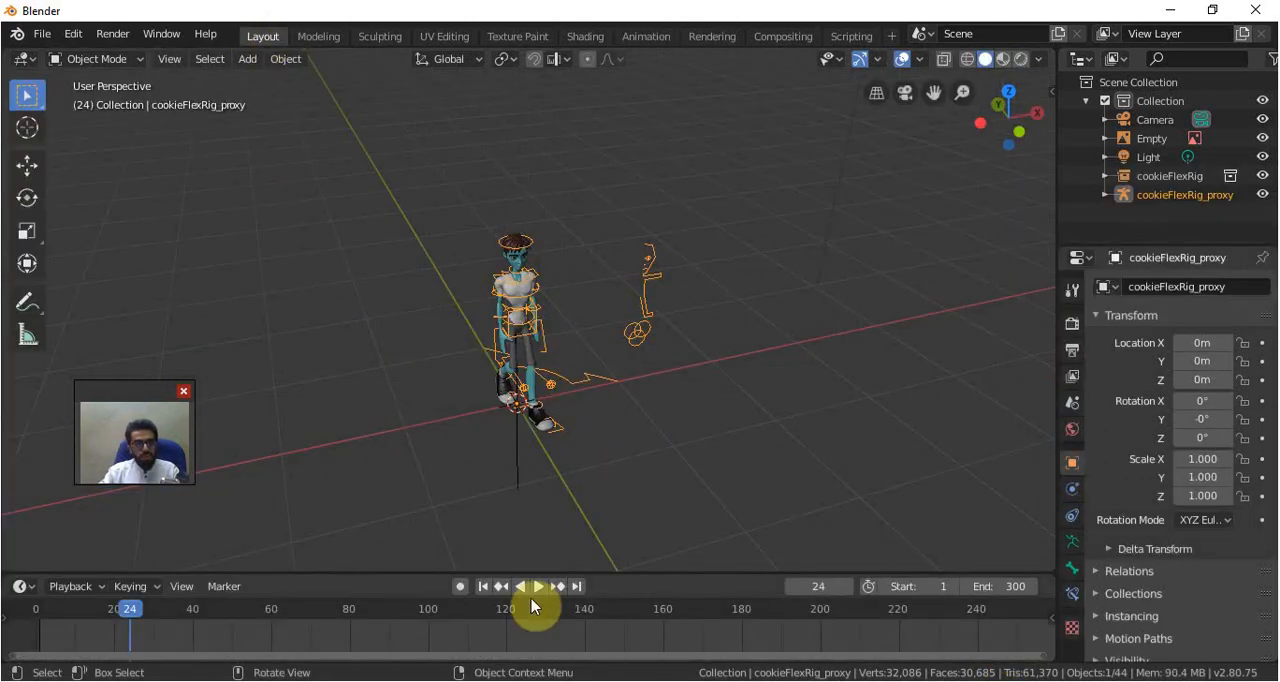
{"action": "left_click", "coordinate": [538, 586]}
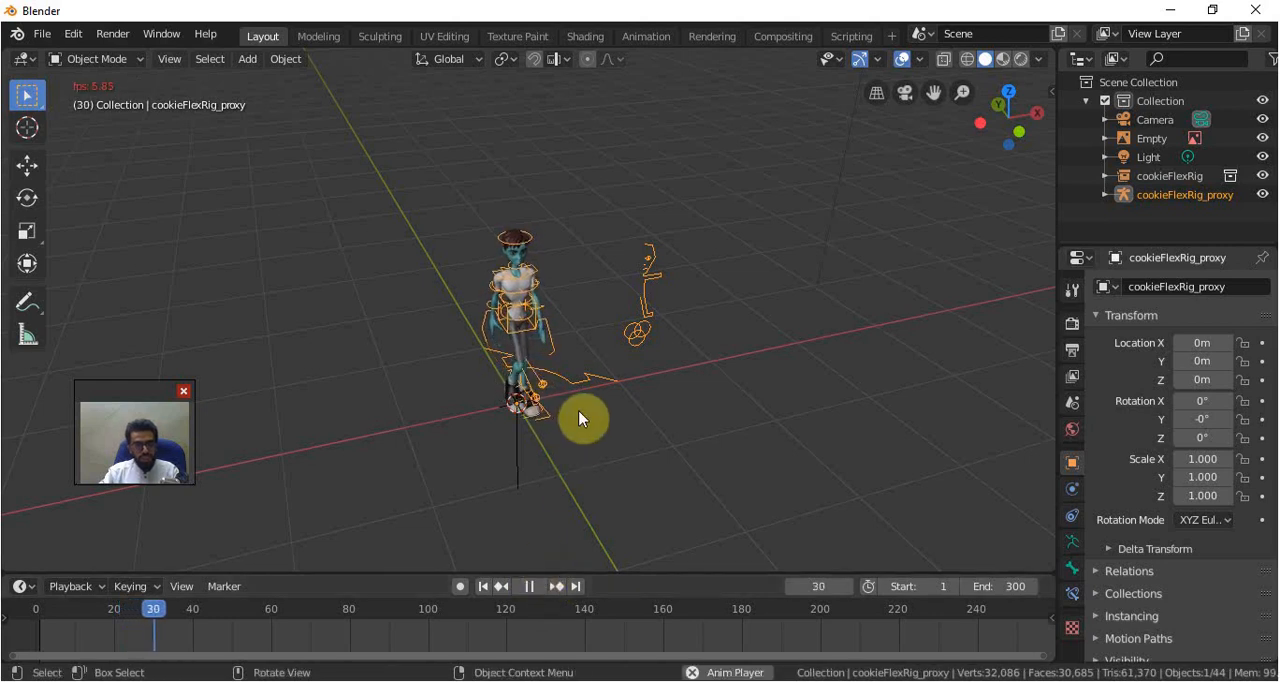
{"action": "middle_click_drag", "start_coordinate": [614, 444], "coordinate": [666, 408]}
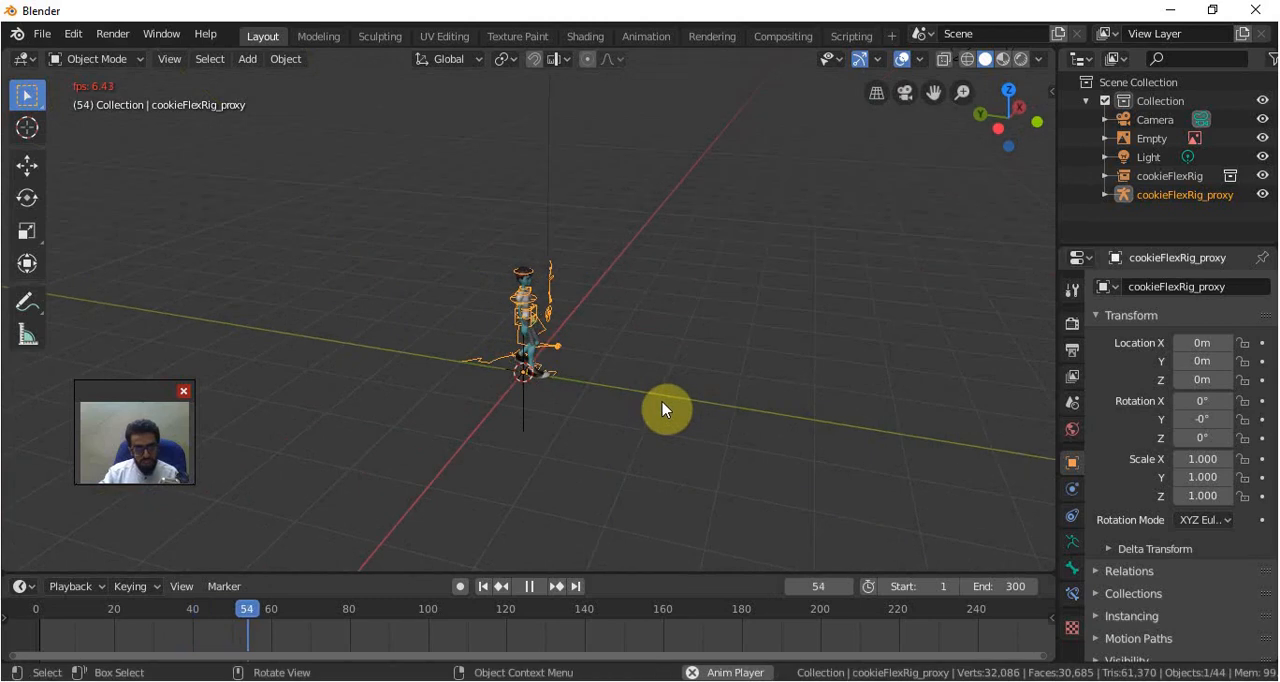
{"action": "middle_click_drag", "start_coordinate": [731, 374], "coordinate": [734, 403]}
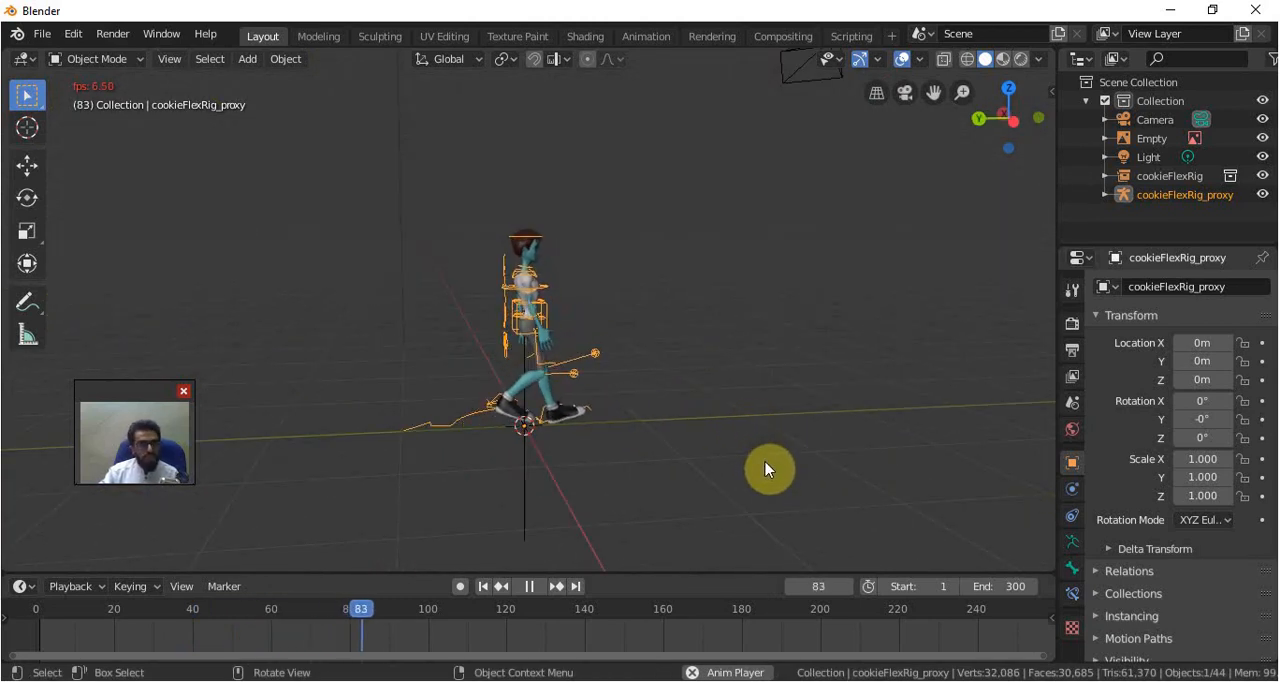
{"action": "middle_click_drag", "start_coordinate": [811, 457], "coordinate": [609, 477]}
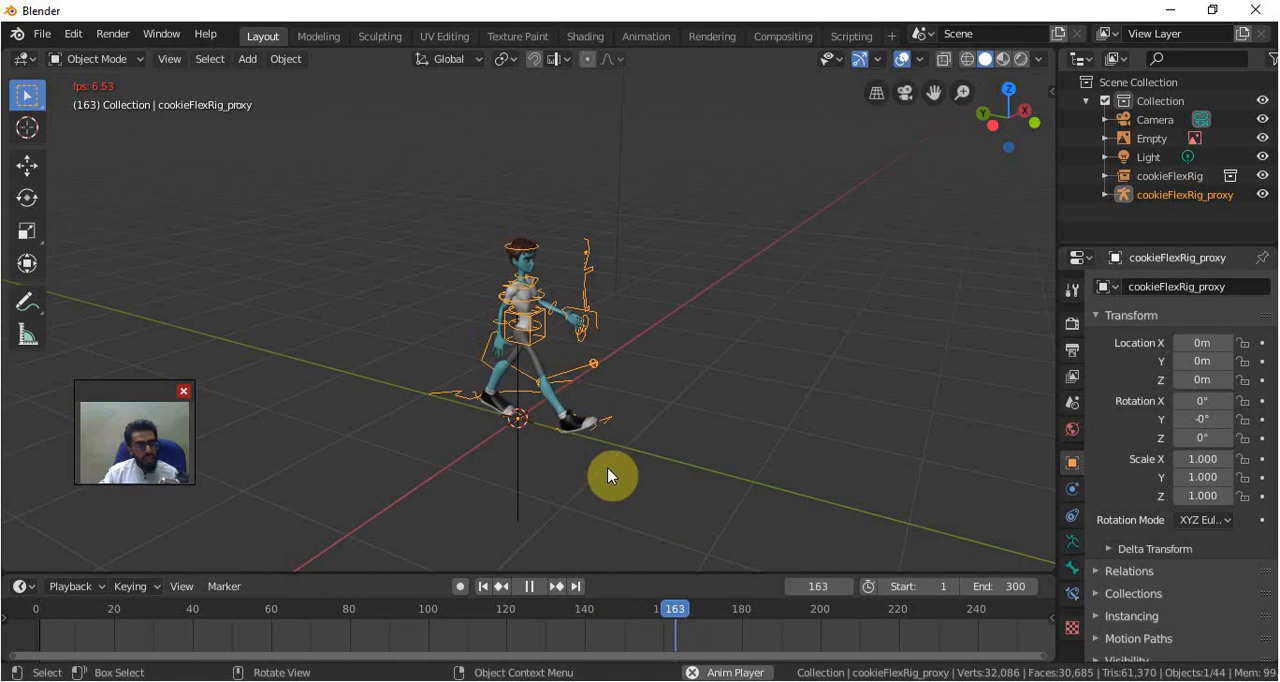
{"action": "left_click_drag", "start_coordinate": [616, 612], "coordinate": [60, 618]}
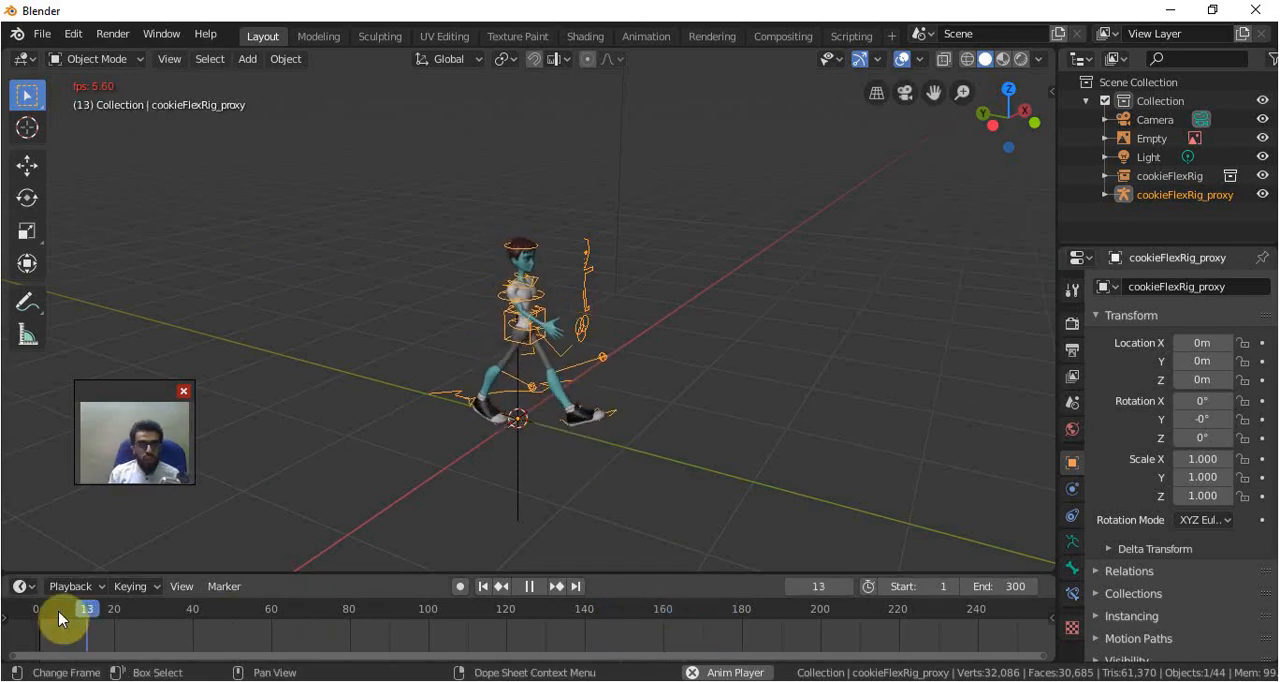